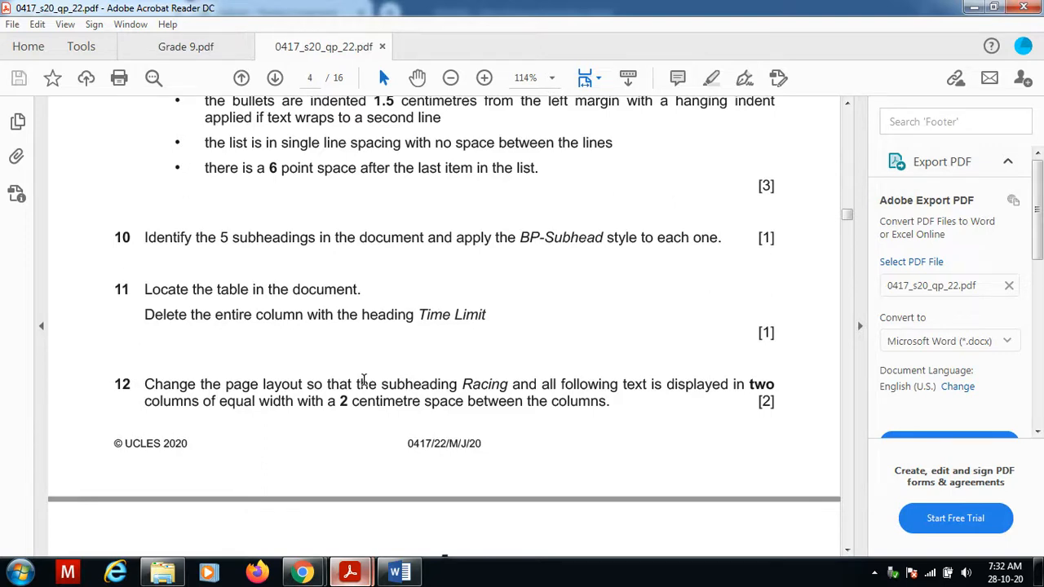
# Select the Racing subheading and all text following it to the end of the document.
pyautogui.click(862, 333)
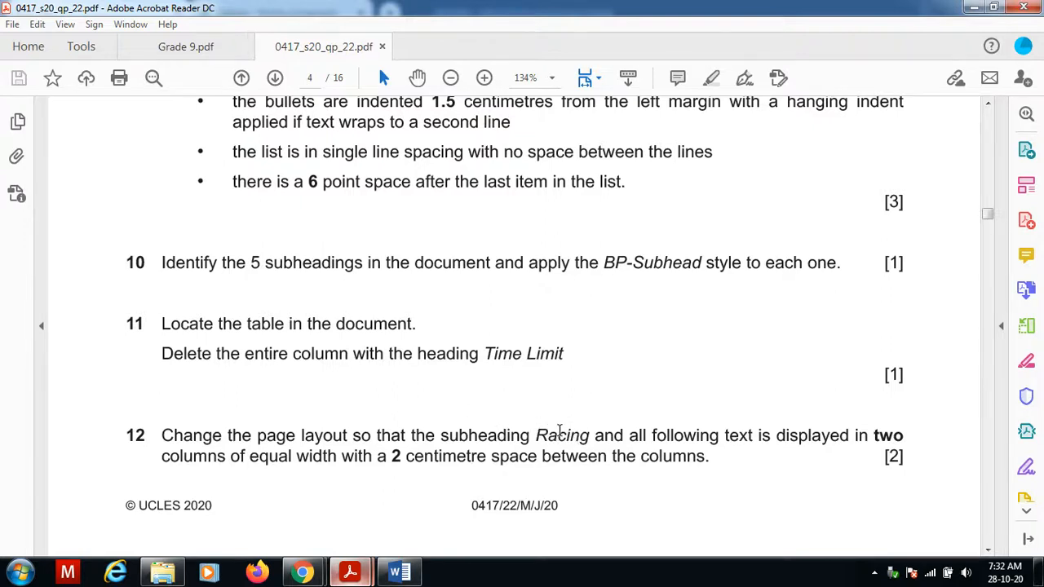
pyautogui.click(399, 572)
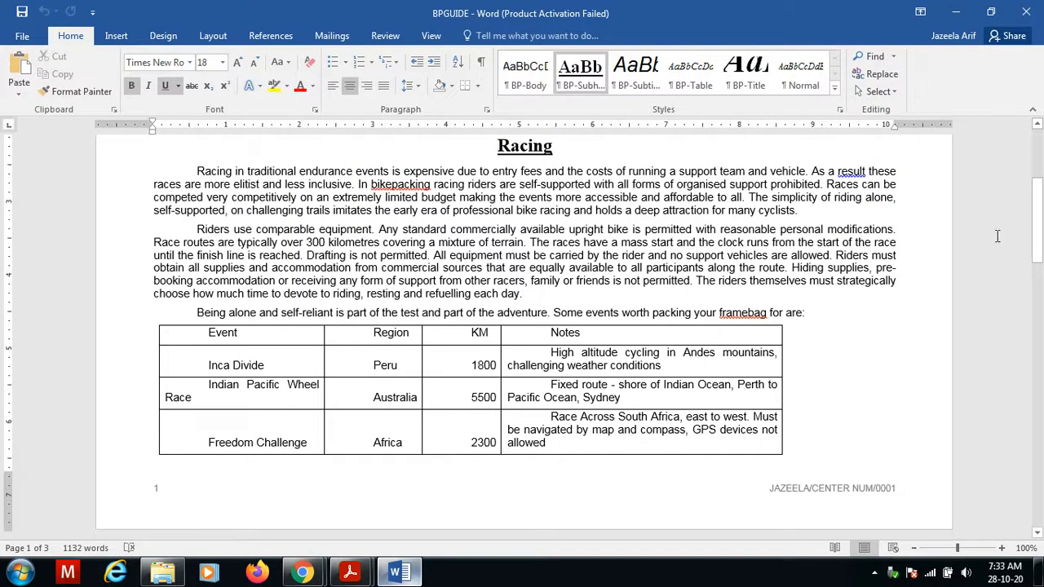
pyautogui.moveTo(1041, 190); pyautogui.dragTo(1041, 164)
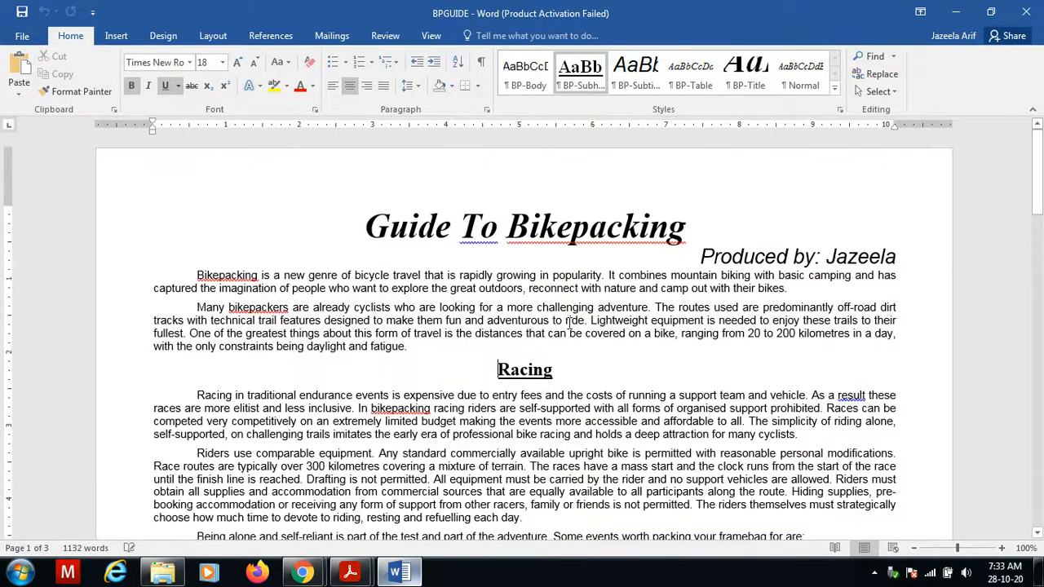
pyautogui.doubleClick(501, 368)
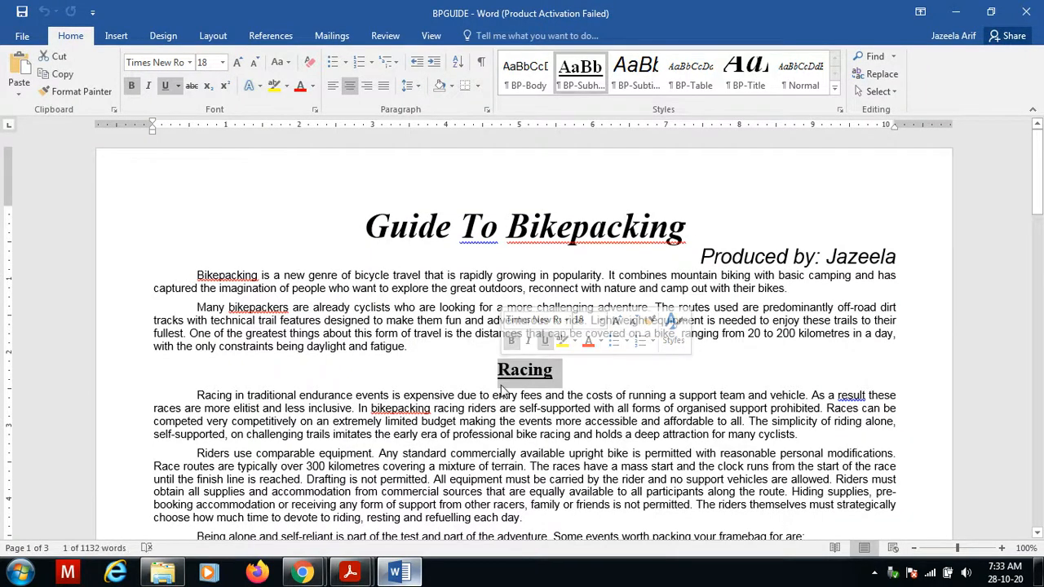
pyautogui.moveTo(499, 369); pyautogui.dragTo(580, 356)
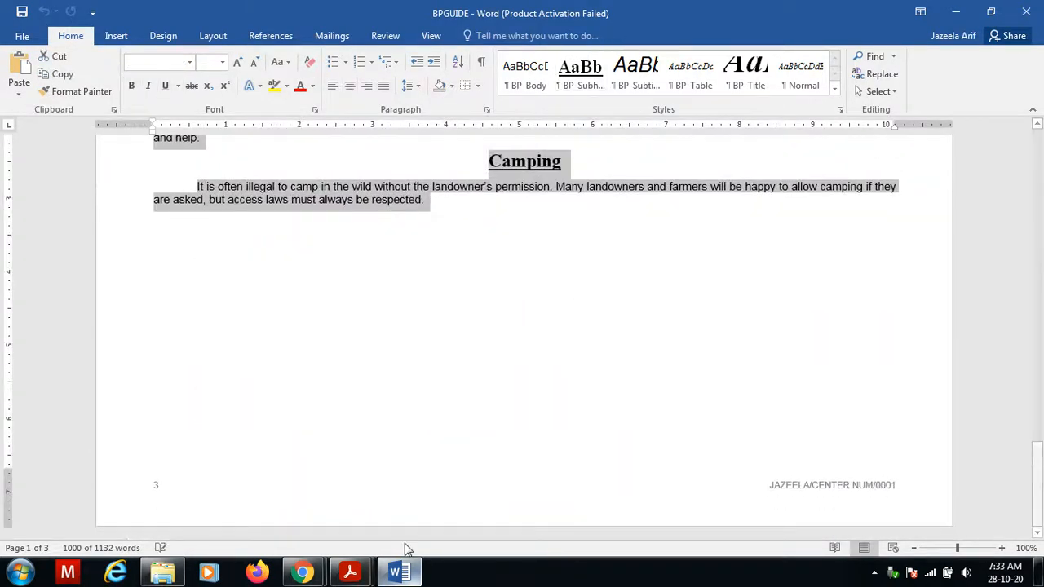
# Format the selected text as two equal-width columns with 2 cm spacing between them.
pyautogui.click(214, 37)
pyautogui.click(147, 92)
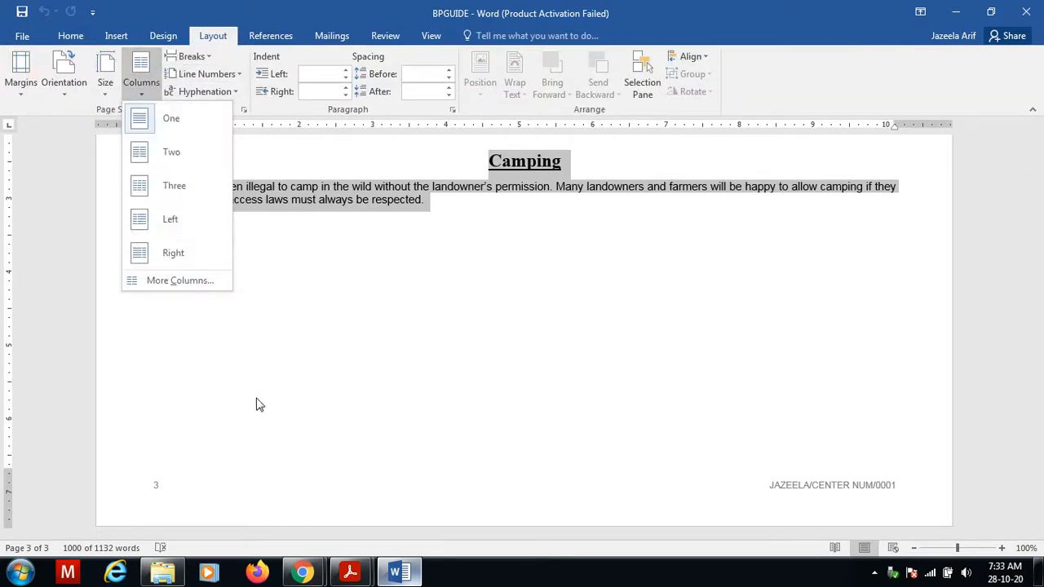
pyautogui.click(199, 281)
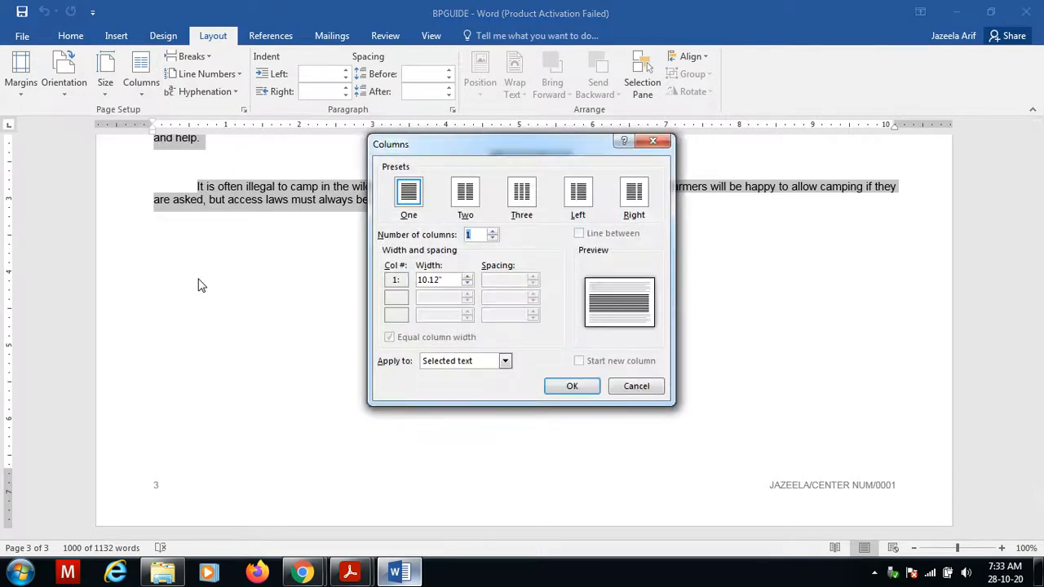
pyautogui.click(470, 197)
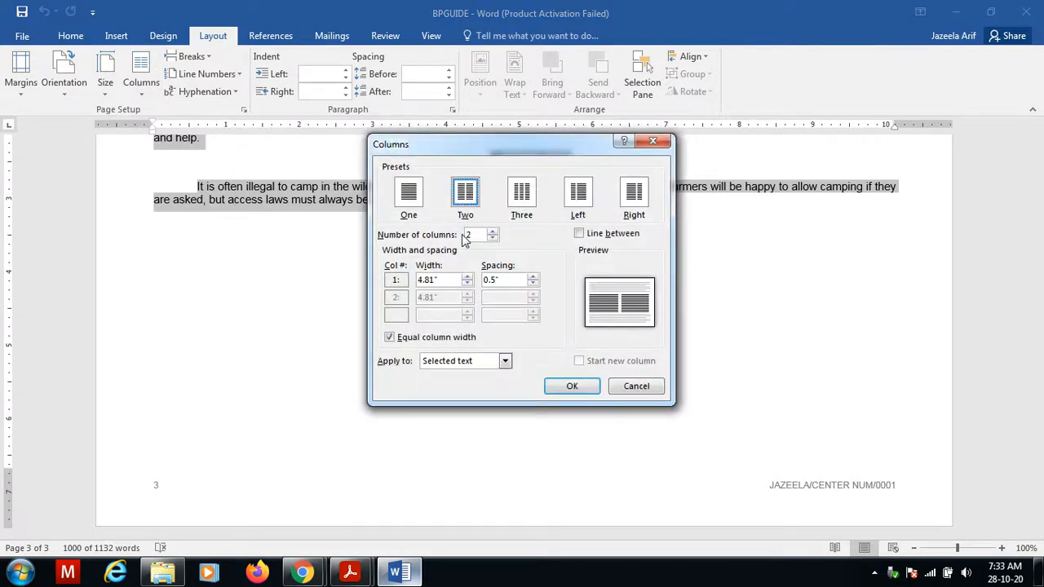
pyautogui.click(349, 573)
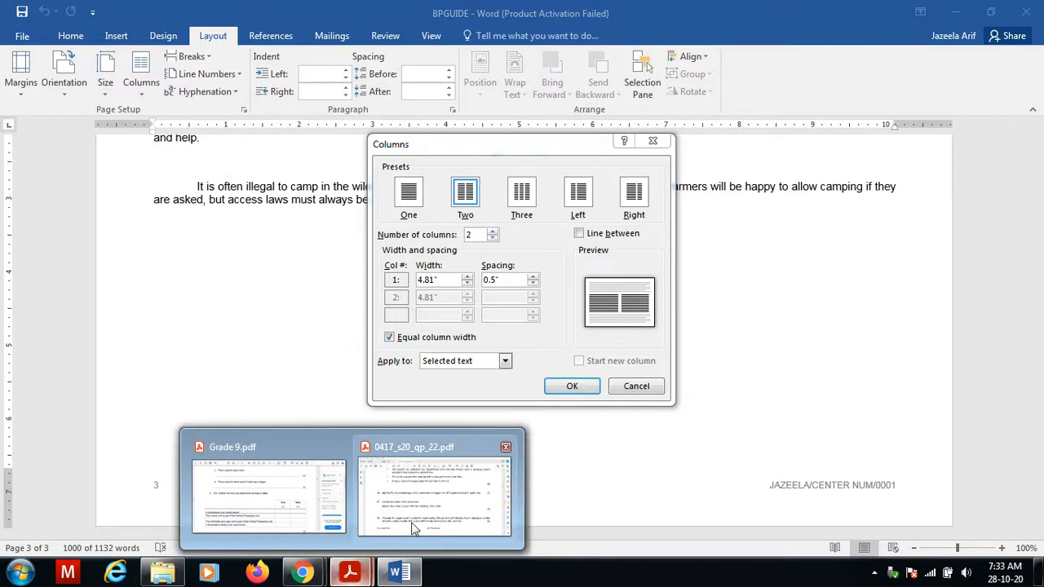
pyautogui.click(414, 528)
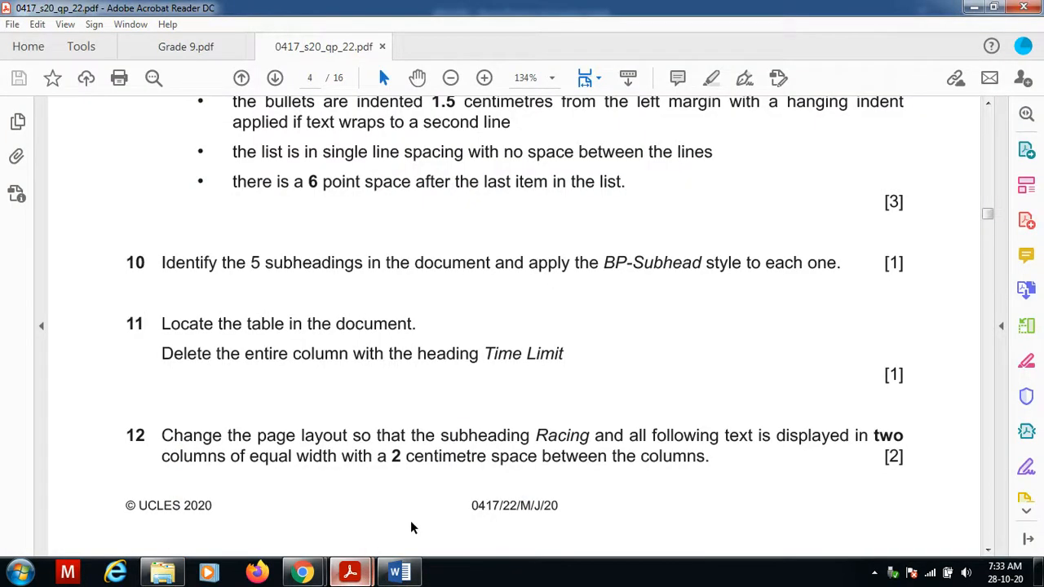
pyautogui.click(398, 572)
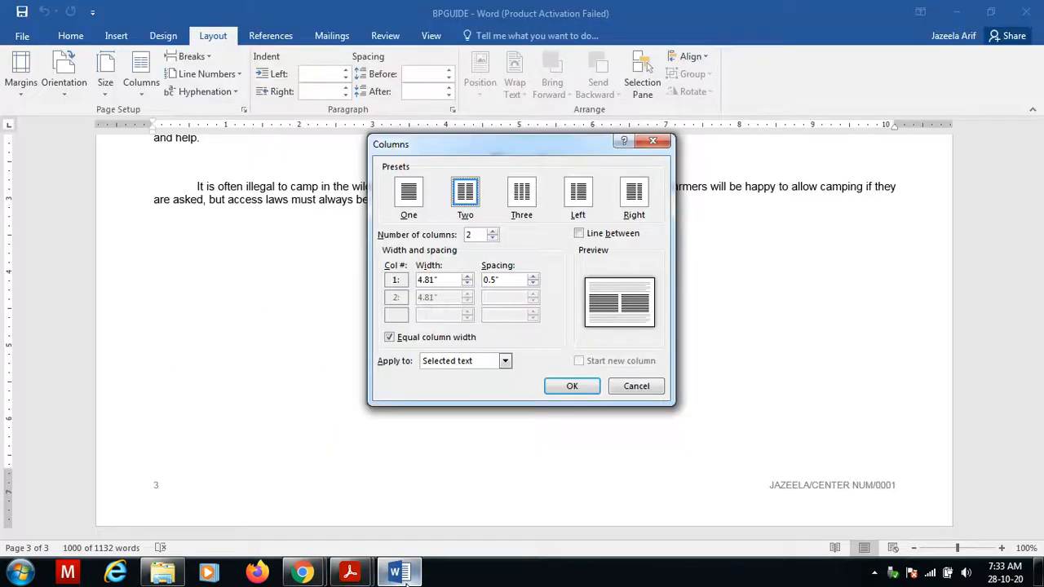
pyautogui.click(504, 280)
pyautogui.moveTo(512, 281); pyautogui.dragTo(468, 279)
pyautogui.write('2')
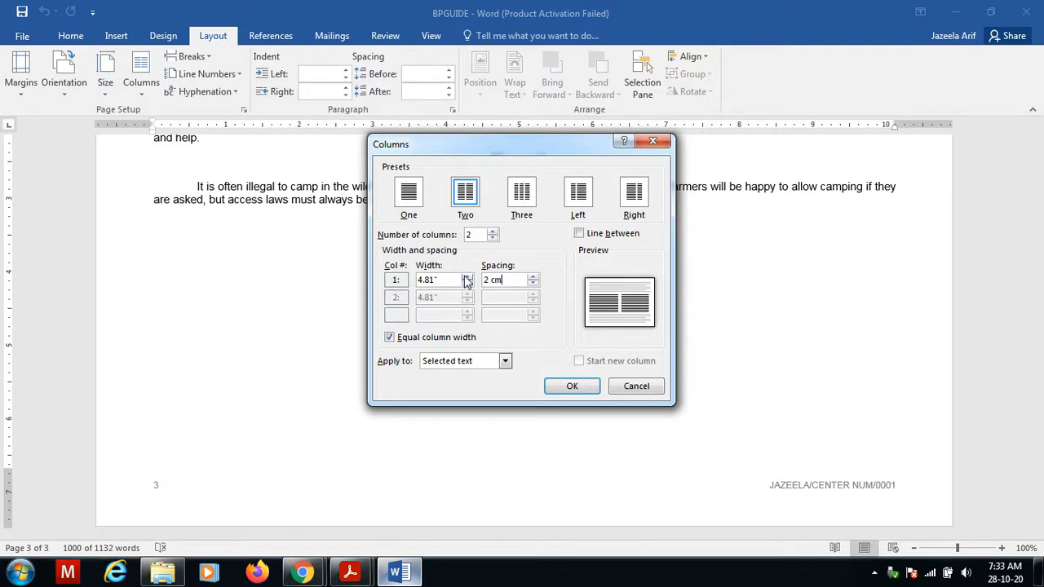
pyautogui.click(569, 387)
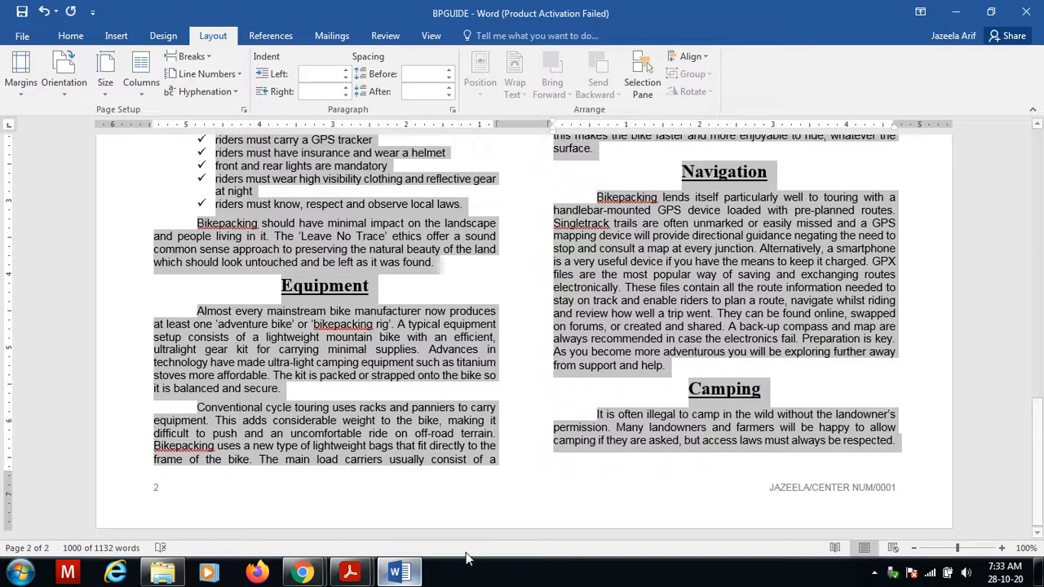
# Read question 13's table formatting requirements in the exam paper before returning to the document.
pyautogui.click(353, 575)
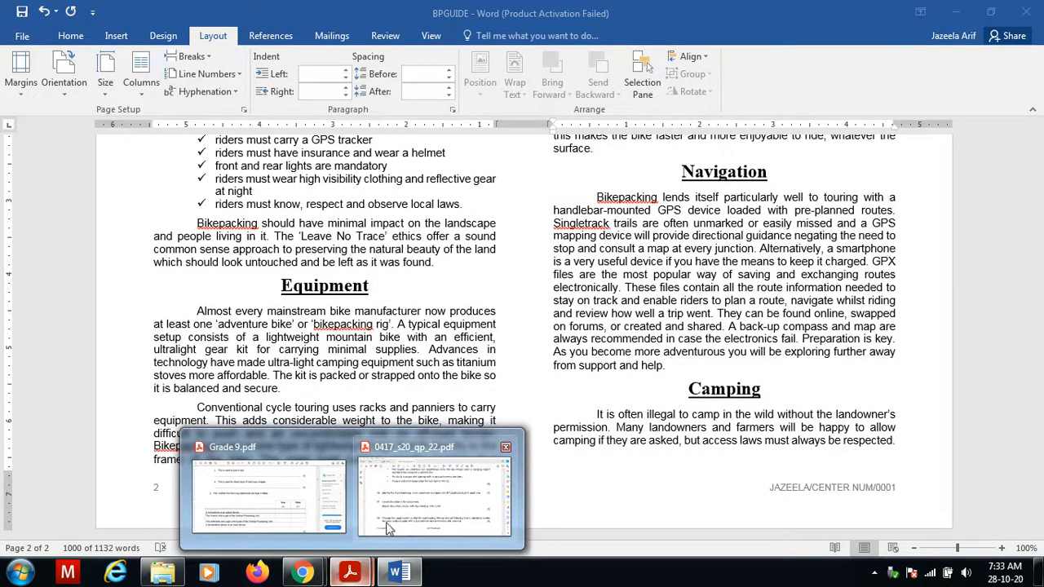
pyautogui.click(408, 500)
pyautogui.scroll(-10, 407, 498)
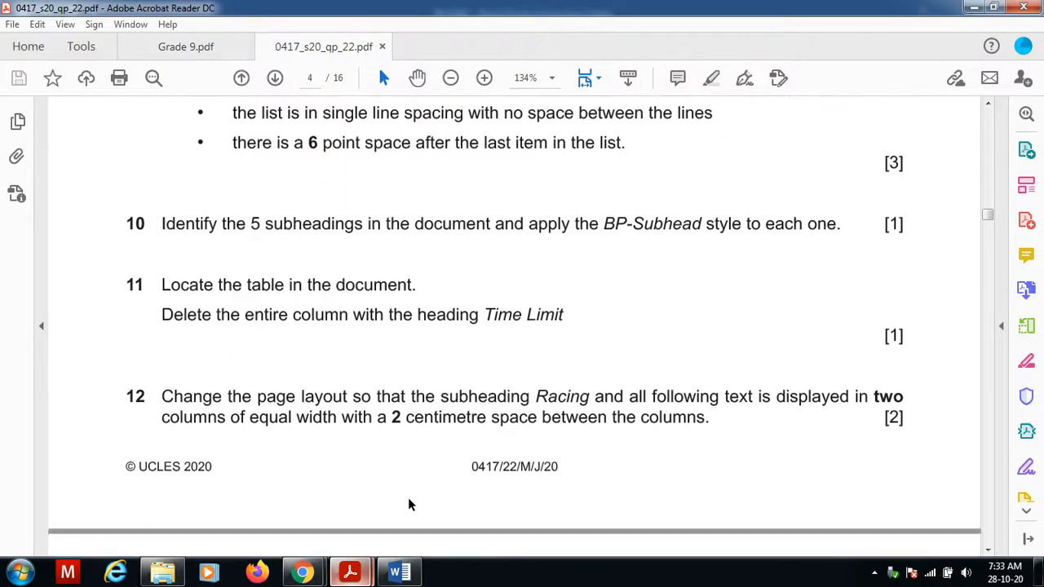
pyautogui.scroll(-2, 408, 498)
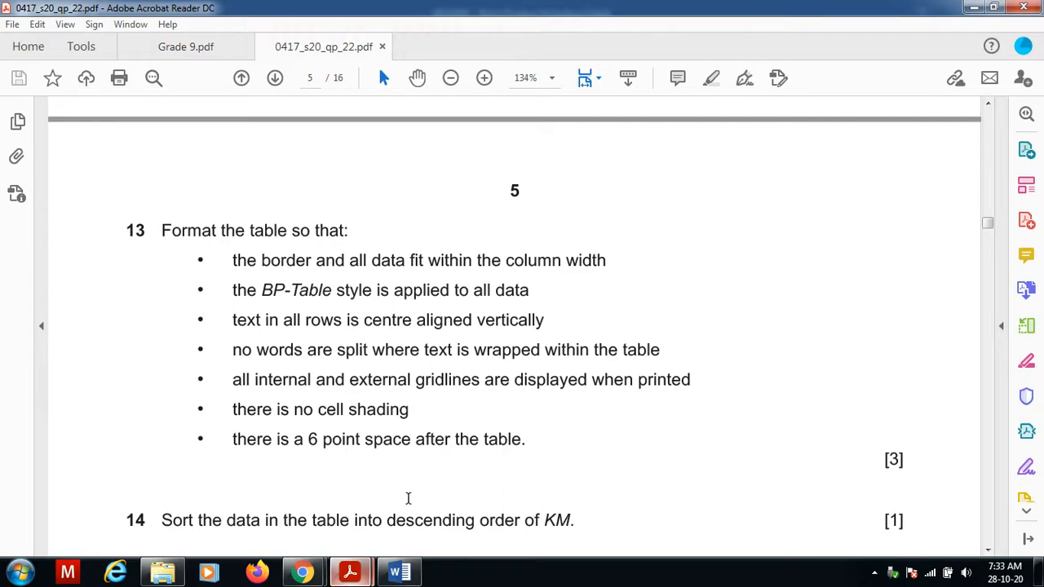
pyautogui.moveTo(410, 571)
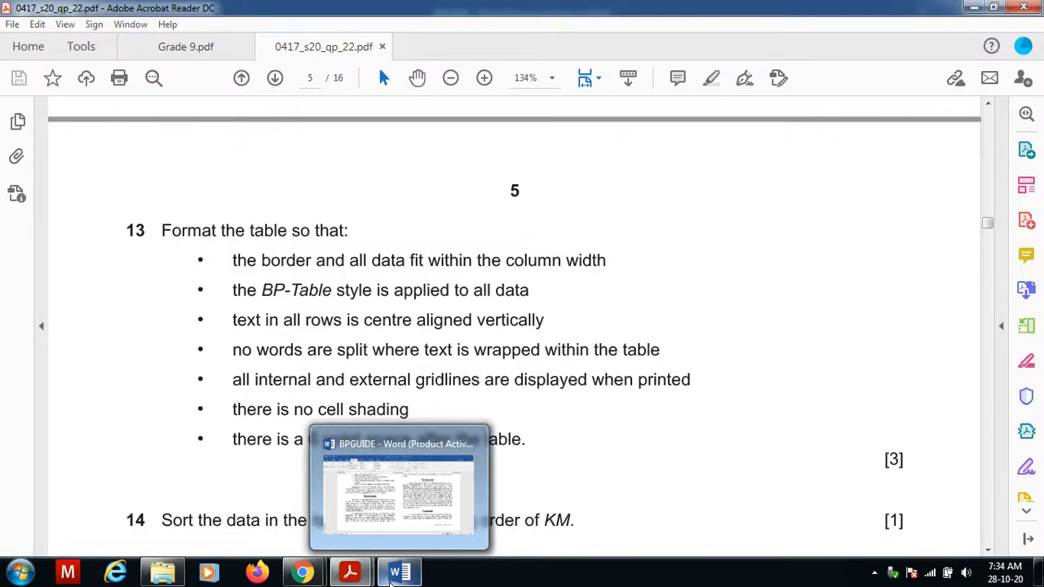
pyautogui.click(399, 526)
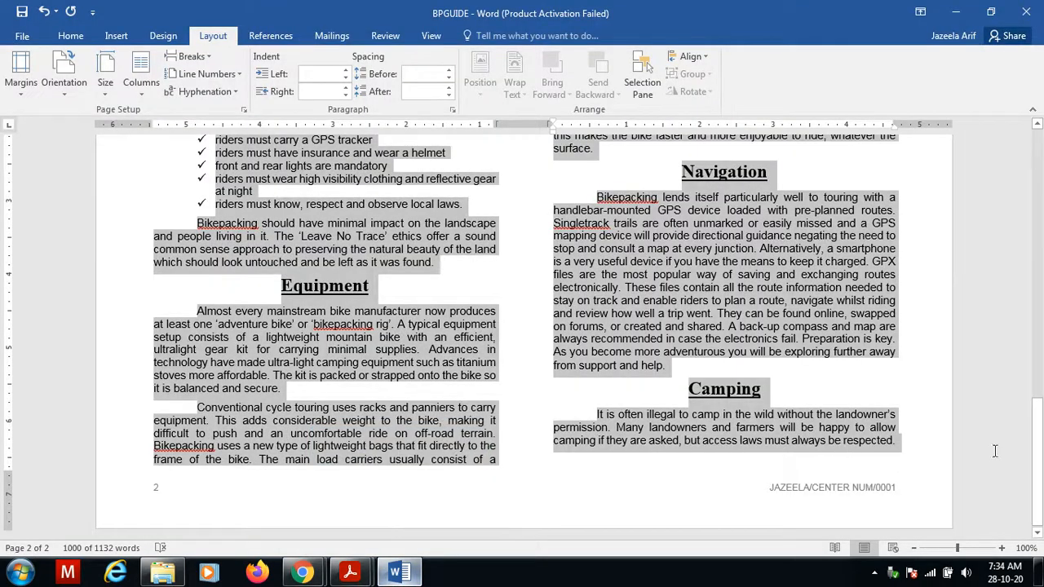
# Select the whole table and AutoFit it to its contents, then AutoFit it to the window.
pyautogui.moveTo(1039, 452); pyautogui.dragTo(1038, 217)
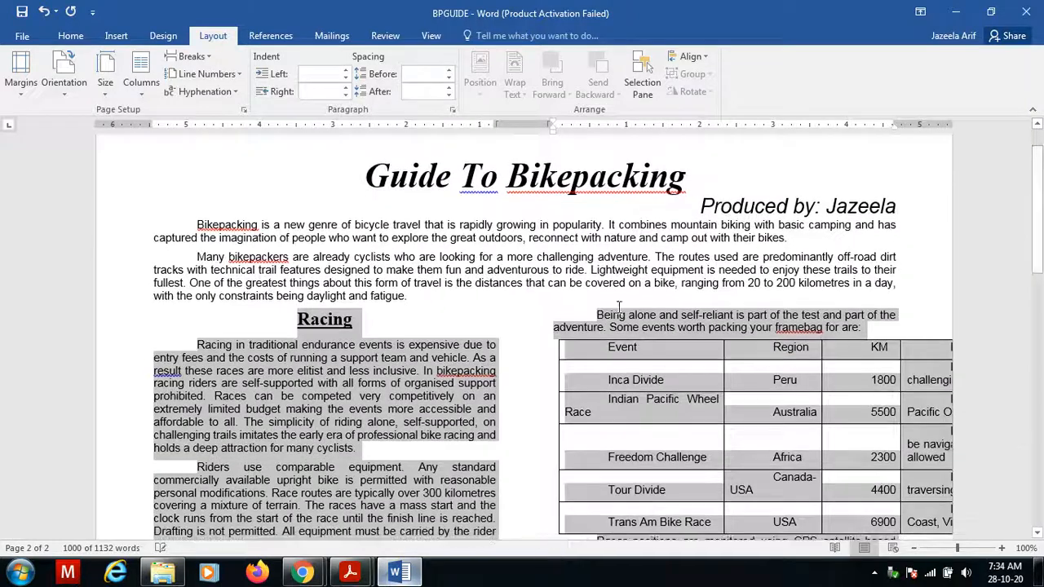
pyautogui.click(551, 337)
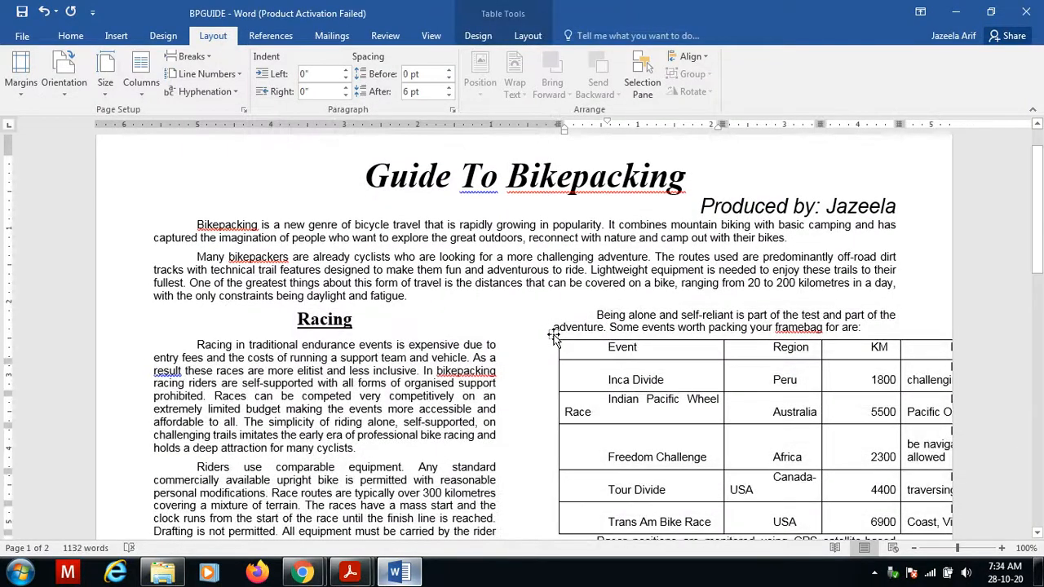
pyautogui.click(554, 334)
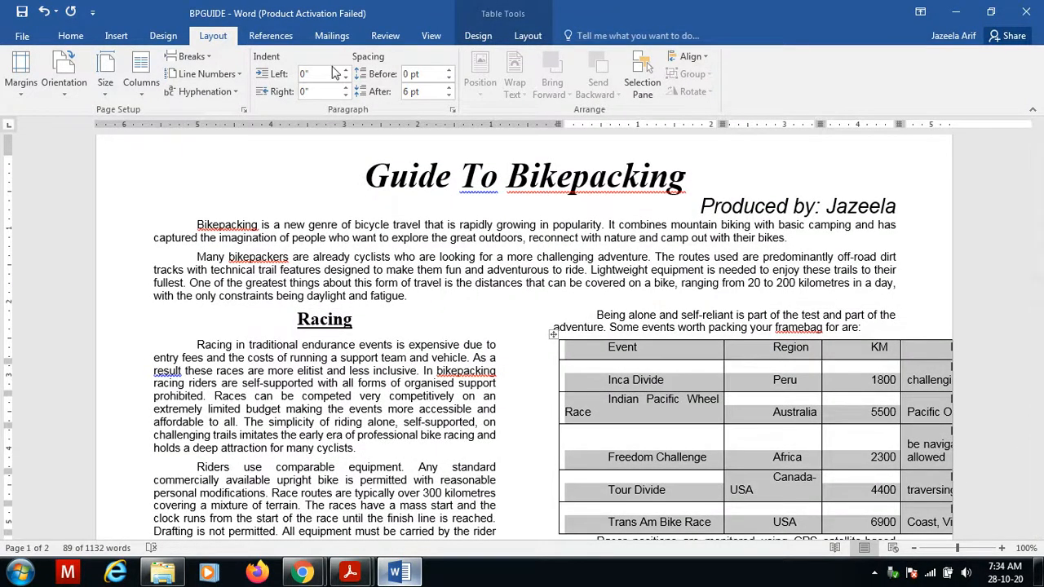
pyautogui.click(519, 37)
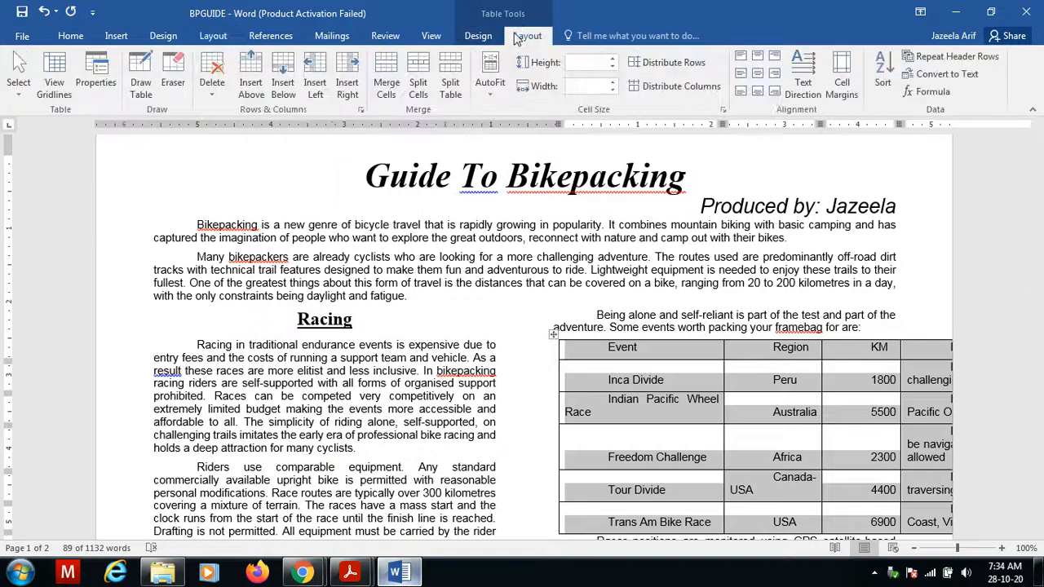
pyautogui.click(490, 88)
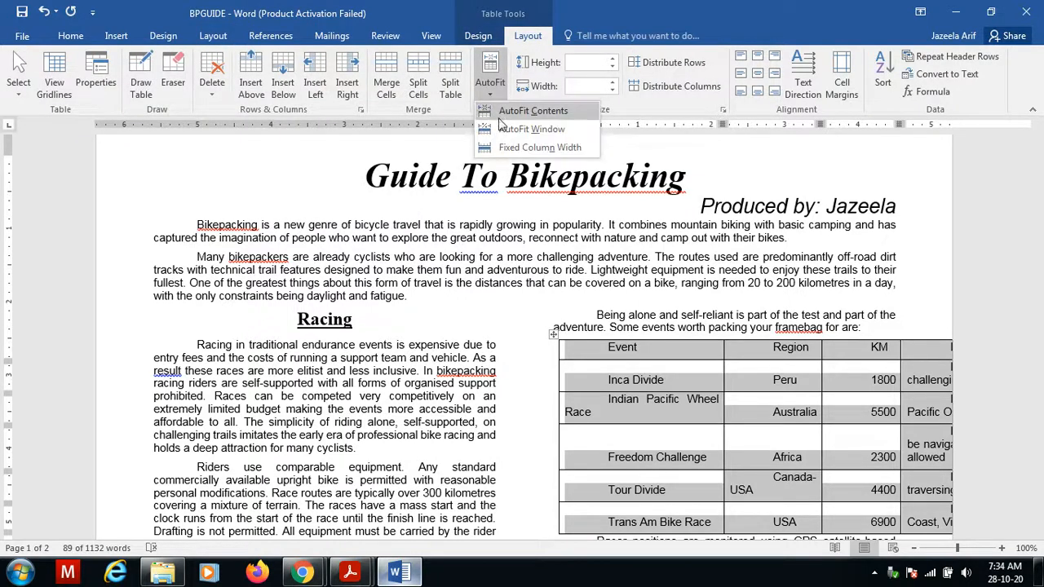
pyautogui.click(520, 114)
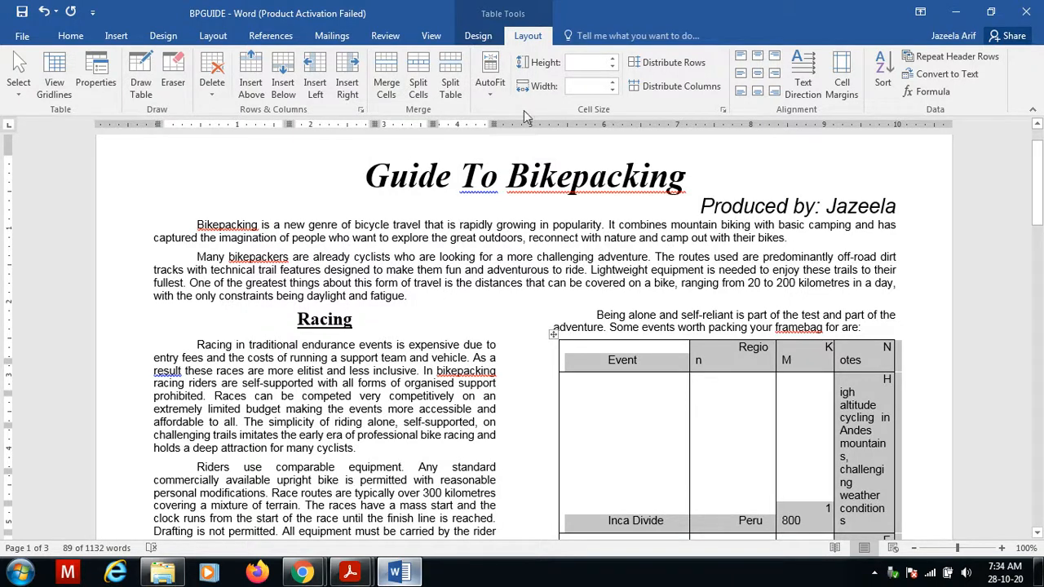
pyautogui.click(490, 87)
pyautogui.click(512, 130)
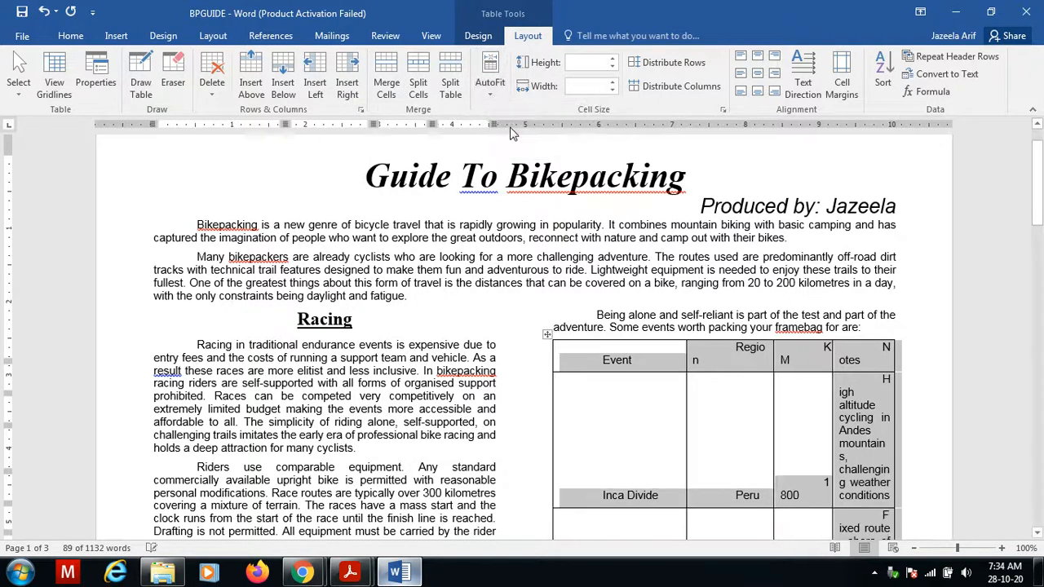
# Adjust the table's column widths by moving the Event, Region and KM column borders leftwards.
pyautogui.moveTo(1038, 197); pyautogui.dragTo(1041, 229)
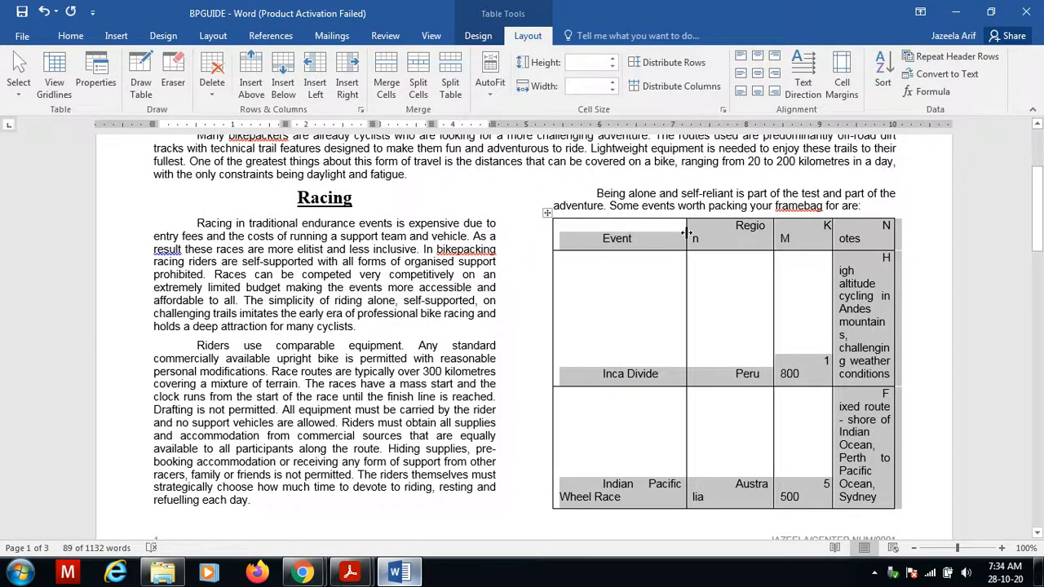
pyautogui.moveTo(687, 234); pyautogui.dragTo(641, 236)
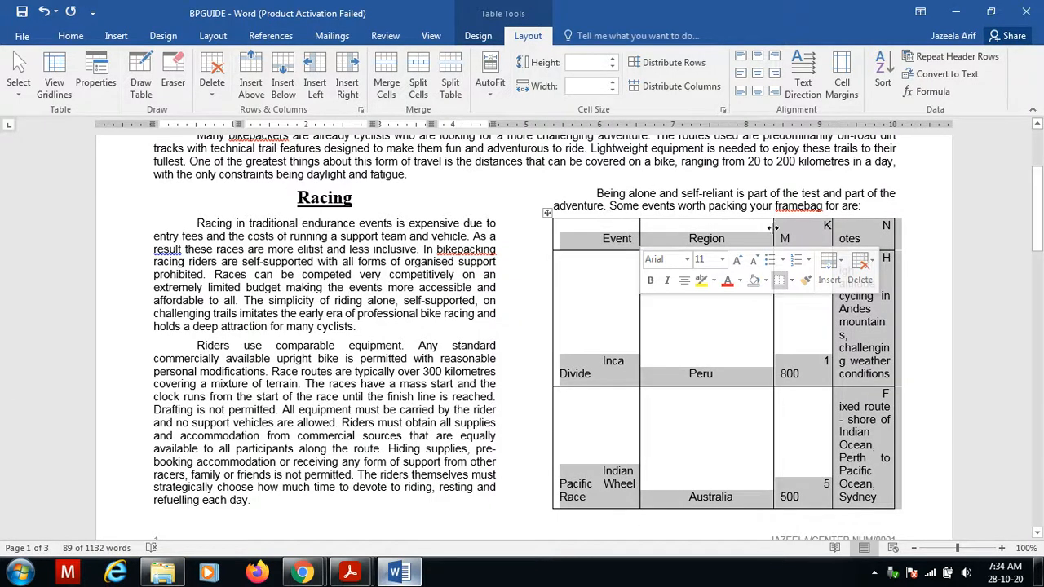
pyautogui.moveTo(773, 227); pyautogui.dragTo(703, 236)
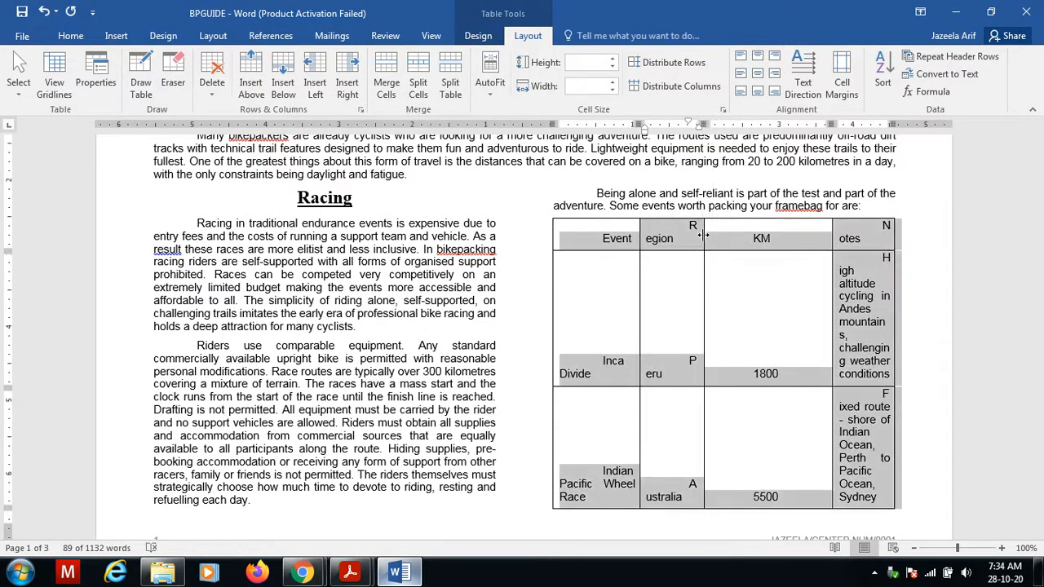
pyautogui.moveTo(832, 232); pyautogui.dragTo(766, 236)
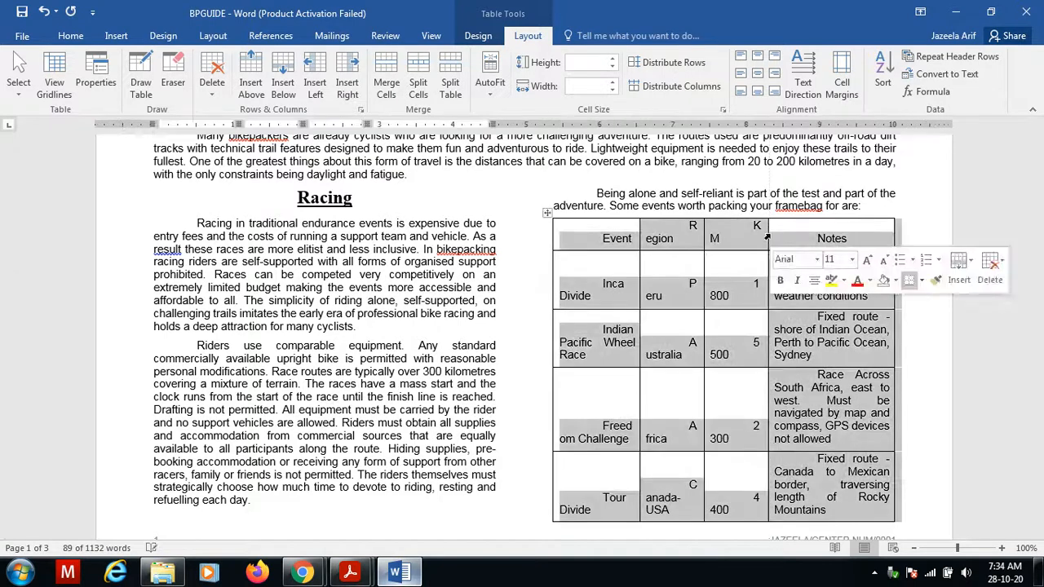
# Fix the split words in the header cells and the Inca Divide row so text wraps without breaking words.
pyautogui.click(692, 227)
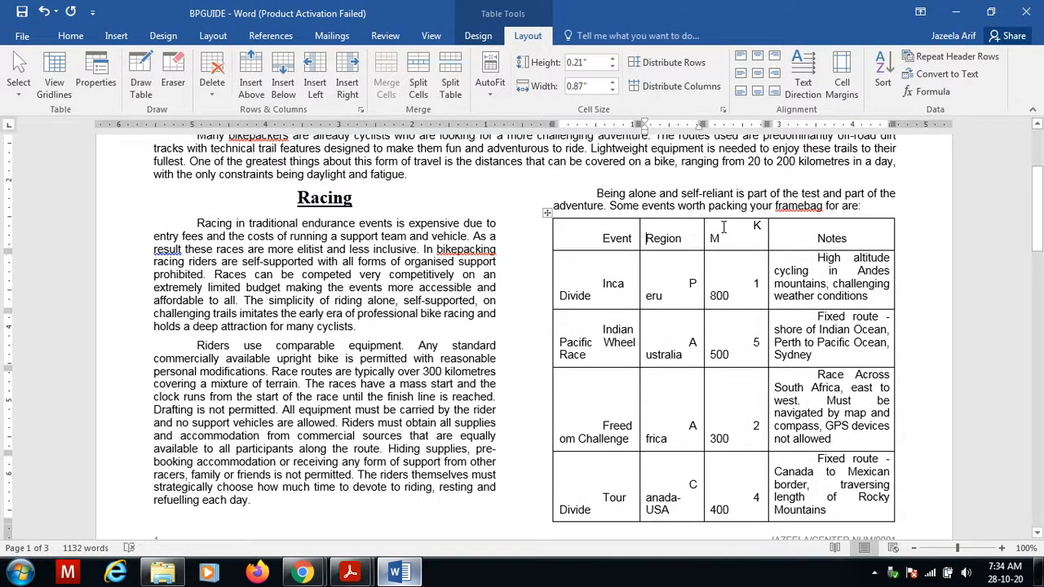
pyautogui.click(754, 225)
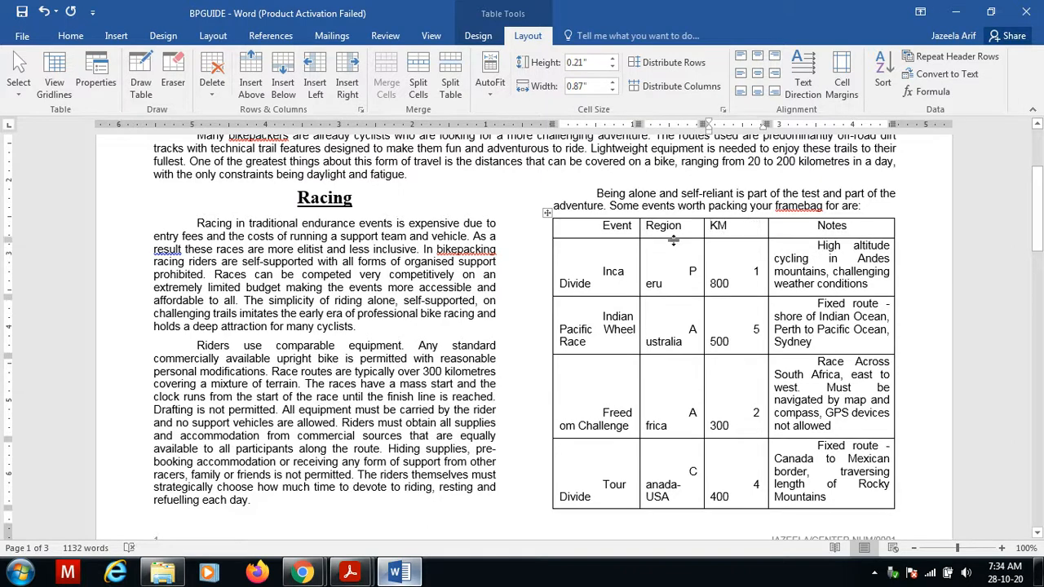
pyautogui.click(601, 271)
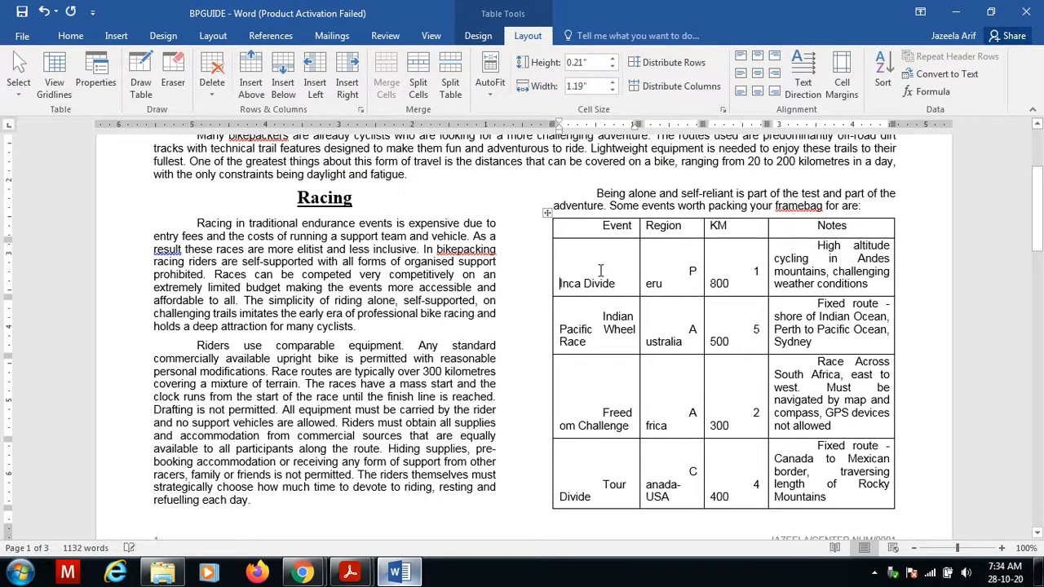
pyautogui.click(689, 271)
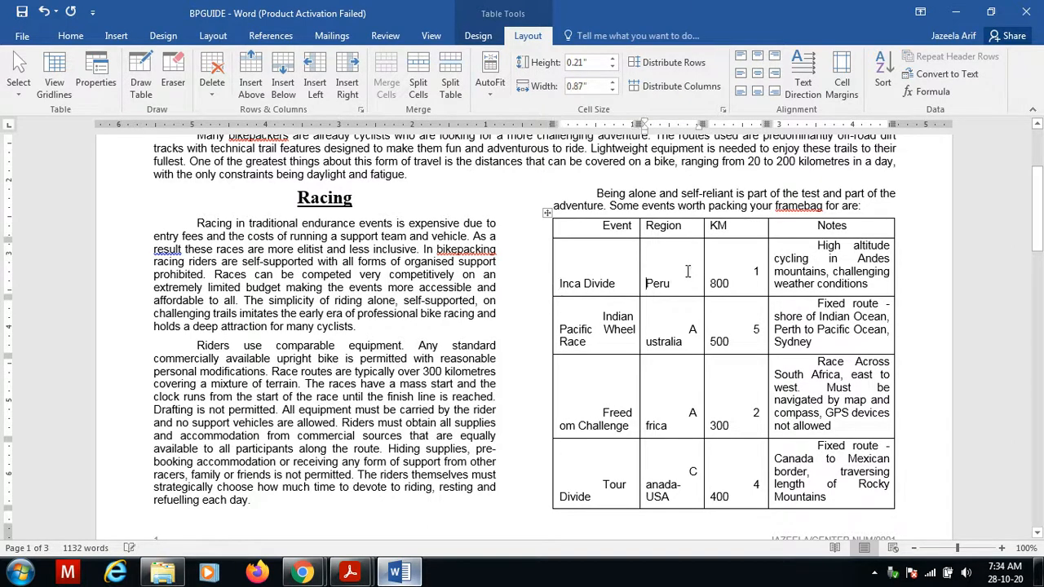
pyautogui.click(751, 274)
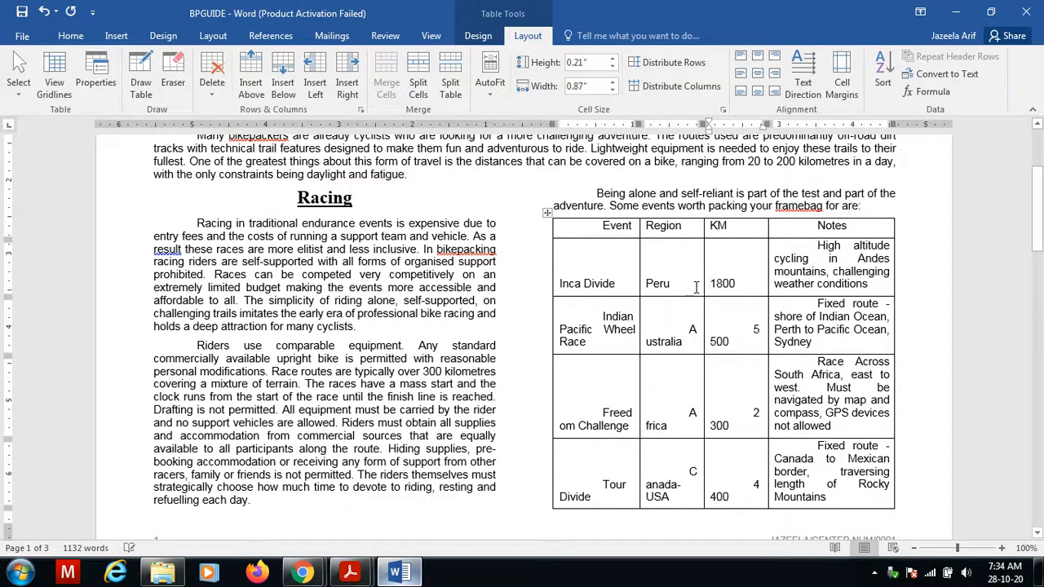
pyautogui.click(813, 243)
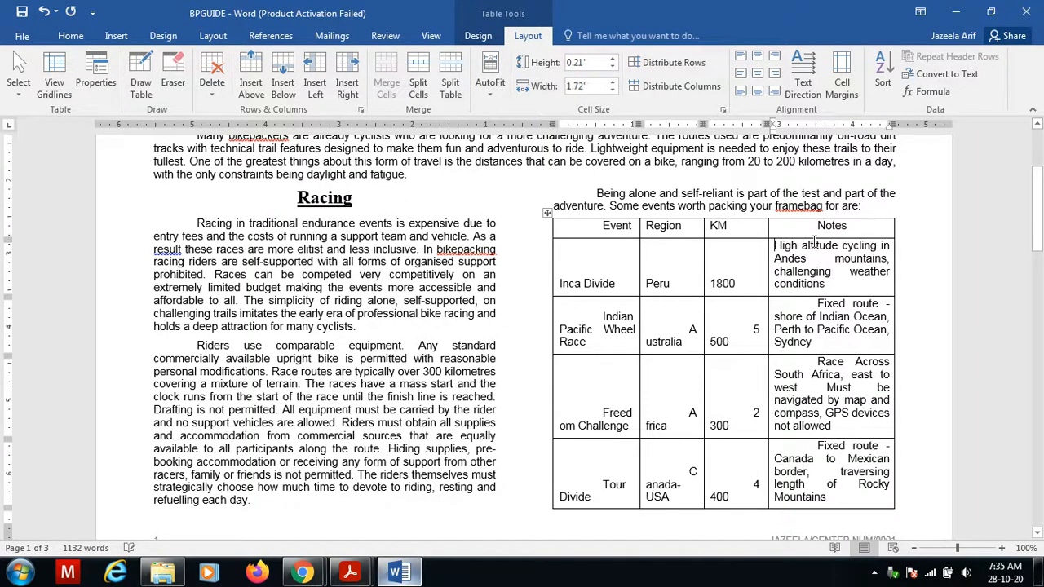
# Remove the word splits in the Indian Pacific Wheel Race row's Event, Region and KM cells.
pyautogui.click(604, 316)
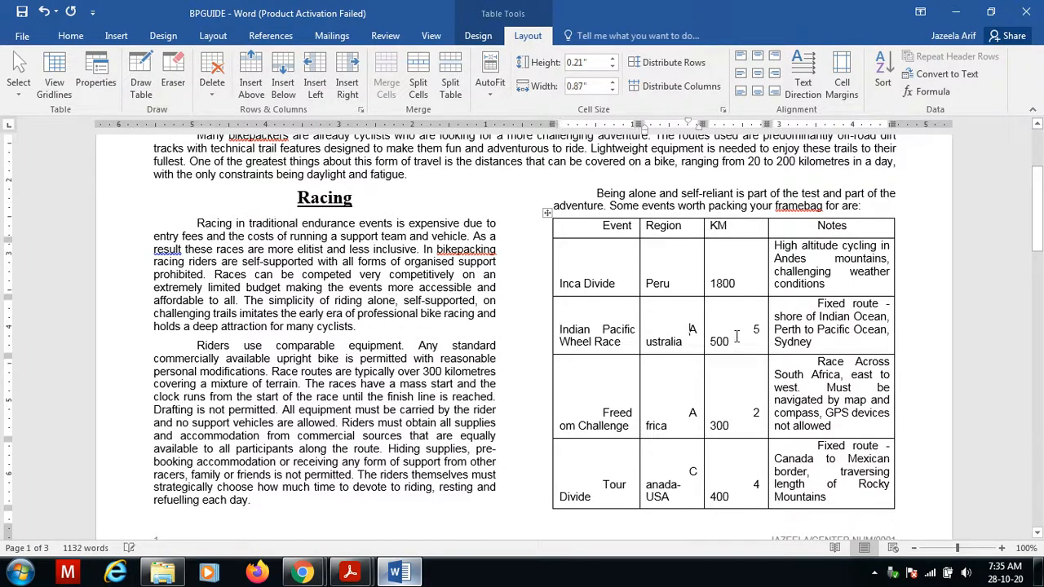
pyautogui.click(691, 329)
pyautogui.click(750, 325)
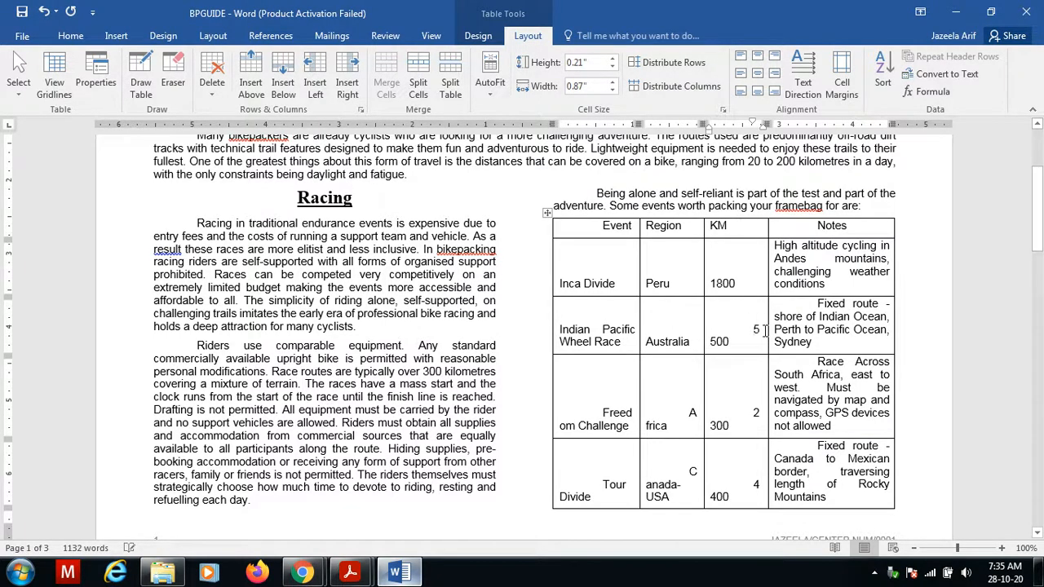
pyautogui.doubleClick(813, 304)
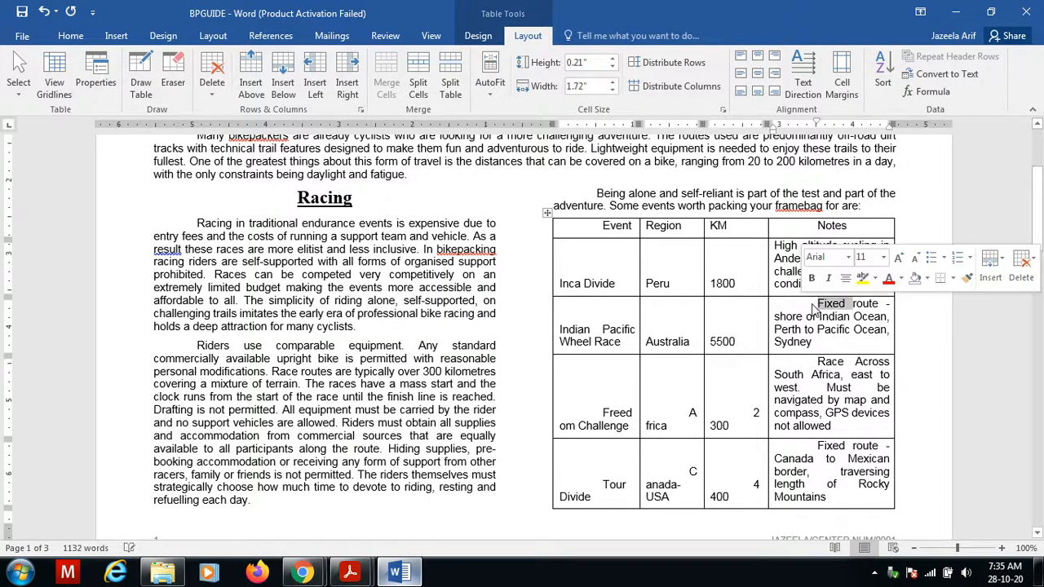
pyautogui.press('Delete')
pyautogui.hotkey('ctrl', 'z')
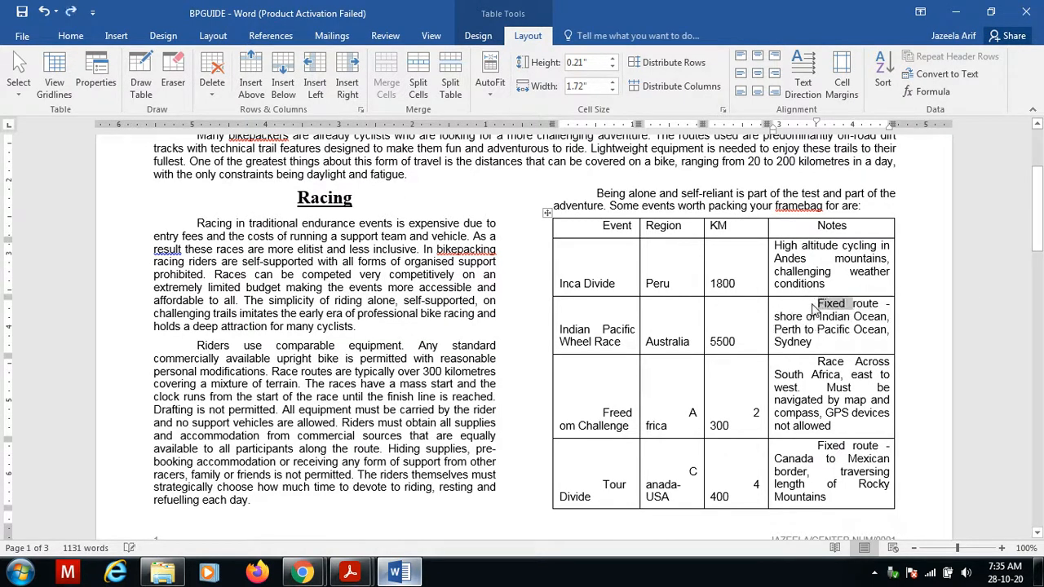
# Remove the split breaks in the Indian Pacific notes and in every cell of the Freedom Challenge row.
pyautogui.click(814, 309)
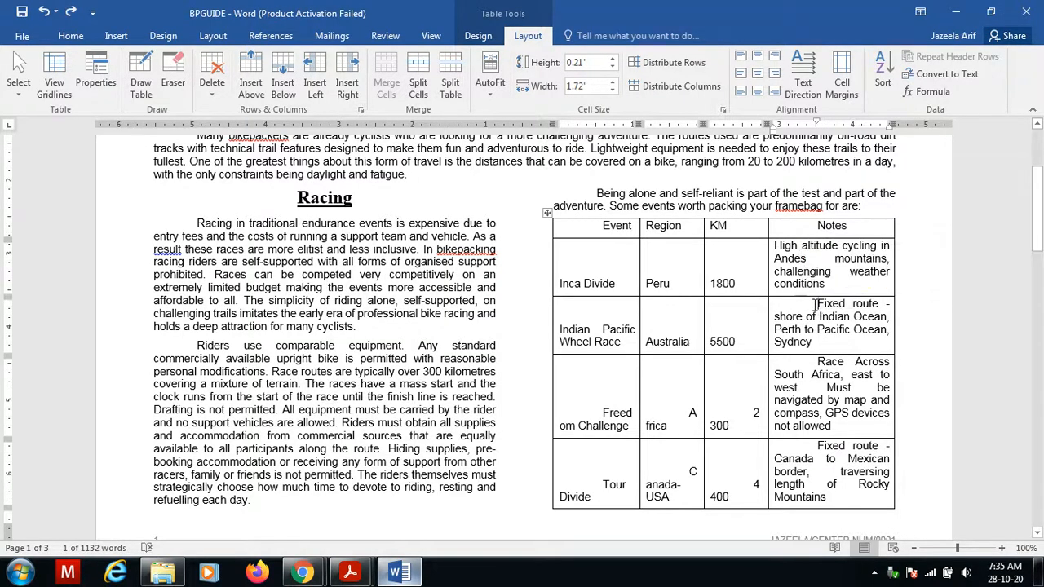
pyautogui.press('BackSpace')
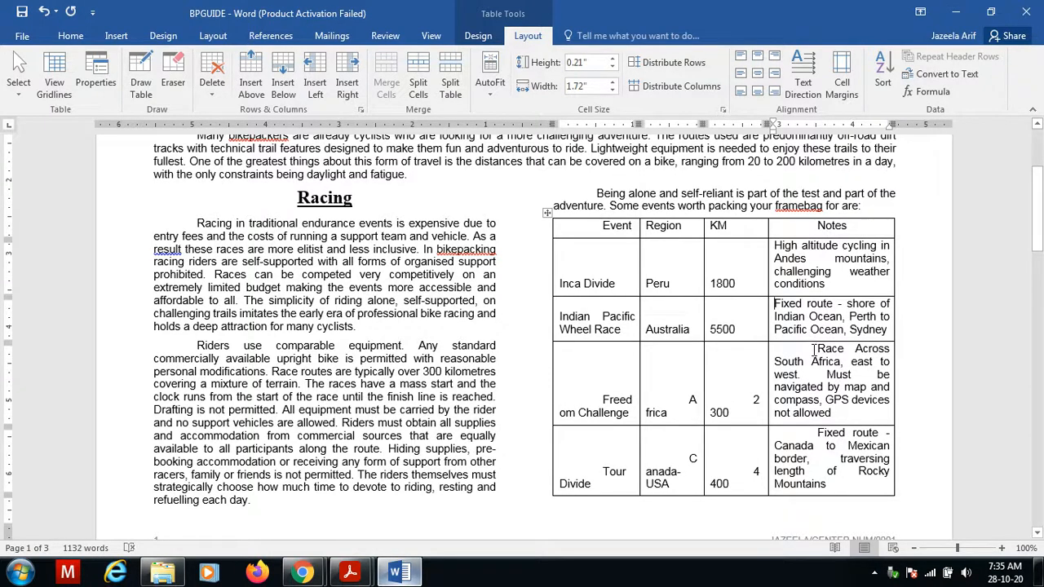
pyautogui.click(814, 350)
pyautogui.press('BackSpace')
pyautogui.click(750, 398)
pyautogui.press('BackSpace')
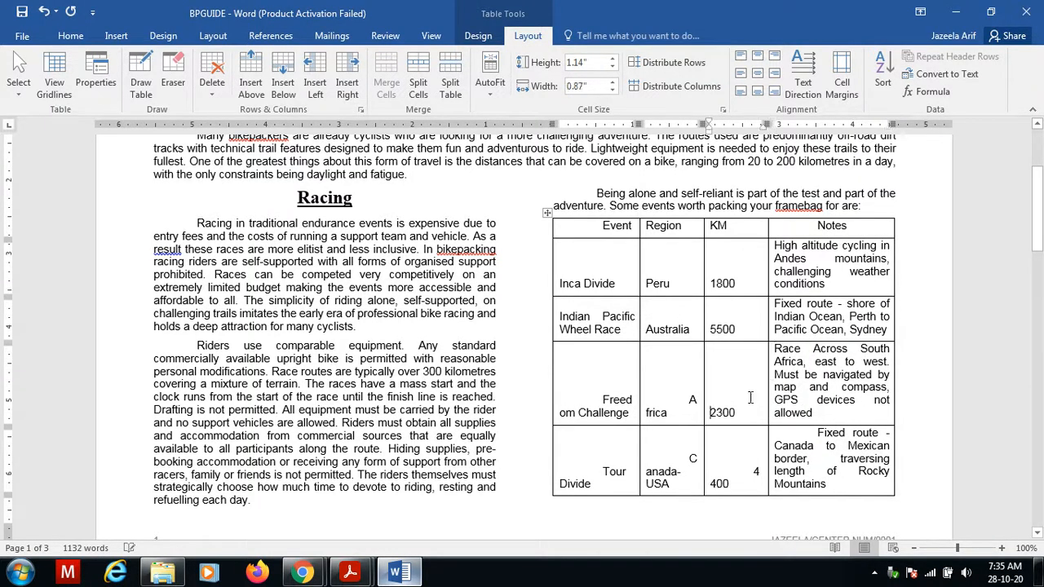
pyautogui.click(687, 400)
pyautogui.press('BackSpace')
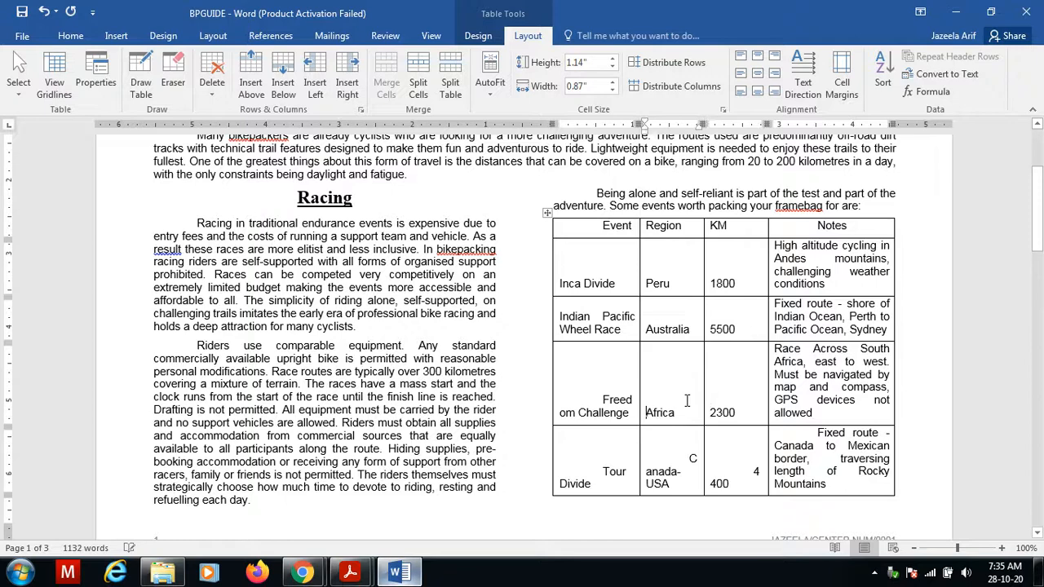
pyautogui.click(600, 399)
pyautogui.press('BackSpace')
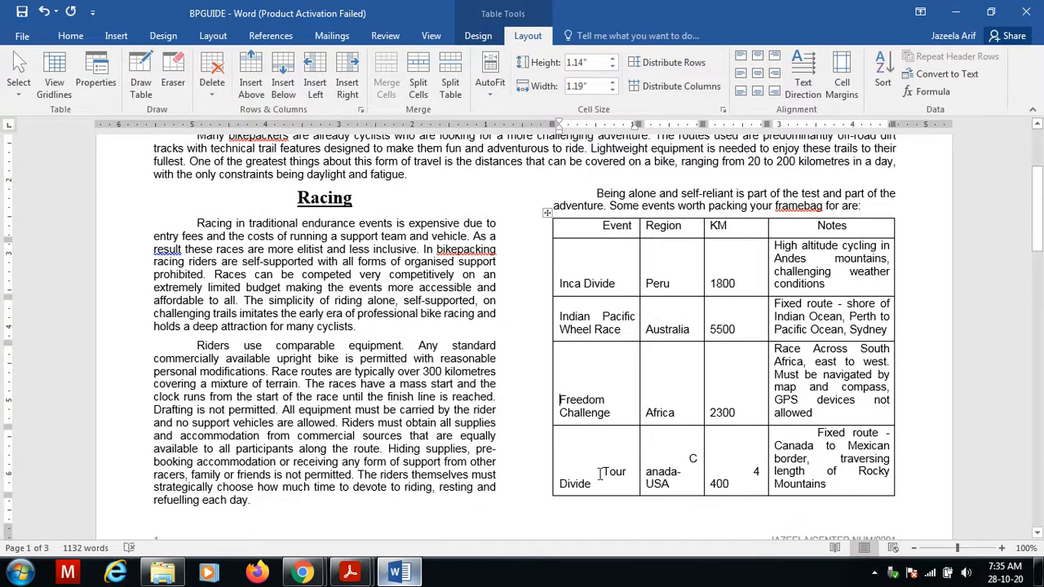
# Remove the word splits in the Tour Divide row's Event, Region, KM and Notes cells.
pyautogui.click(605, 471)
pyautogui.press('BackSpace')
pyautogui.click(689, 458)
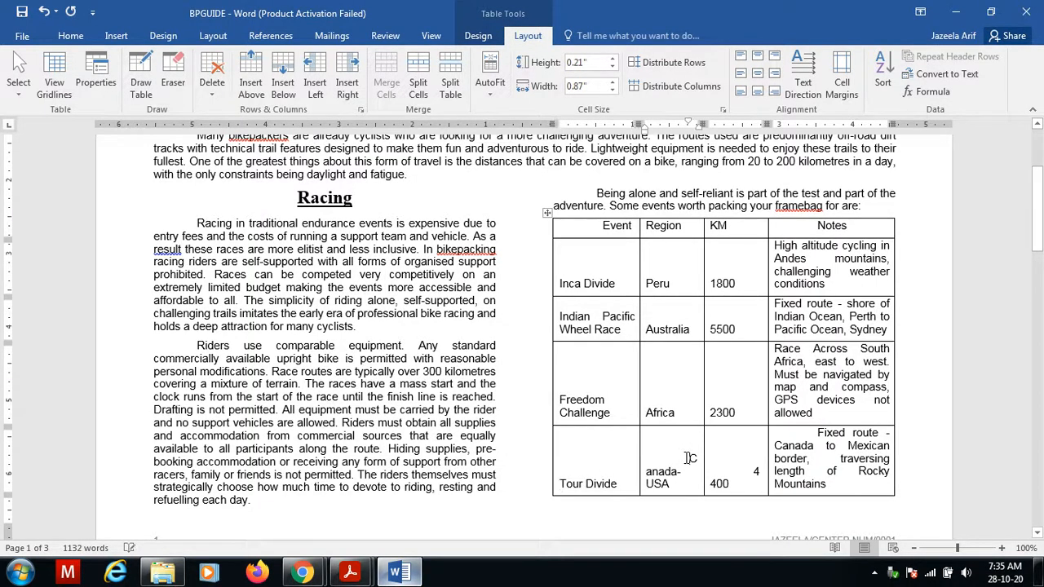
pyautogui.press('Delete')
pyautogui.click(752, 471)
pyautogui.press('Delete')
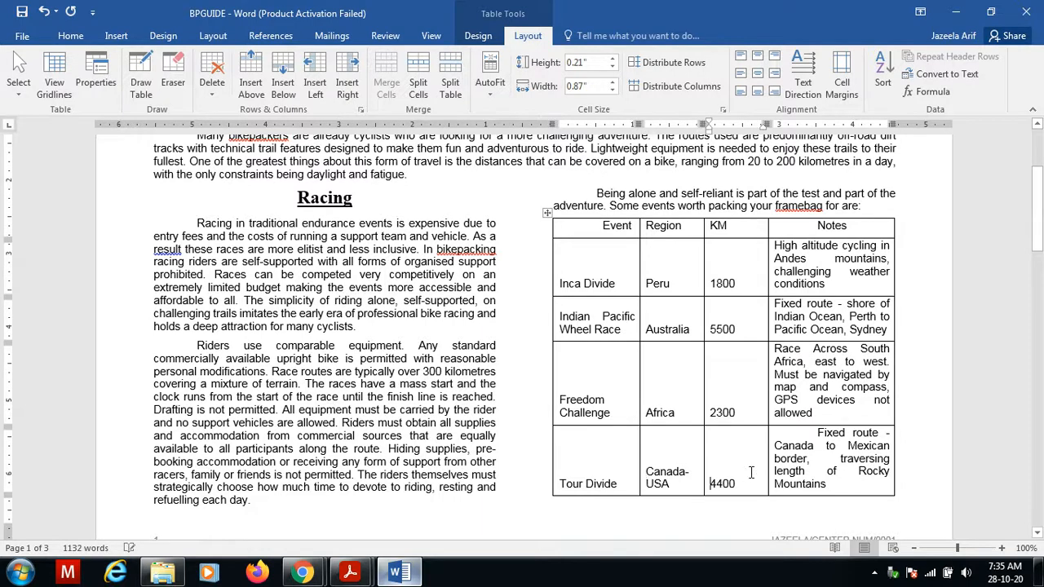
pyautogui.click(818, 432)
pyautogui.press('BackSpace')
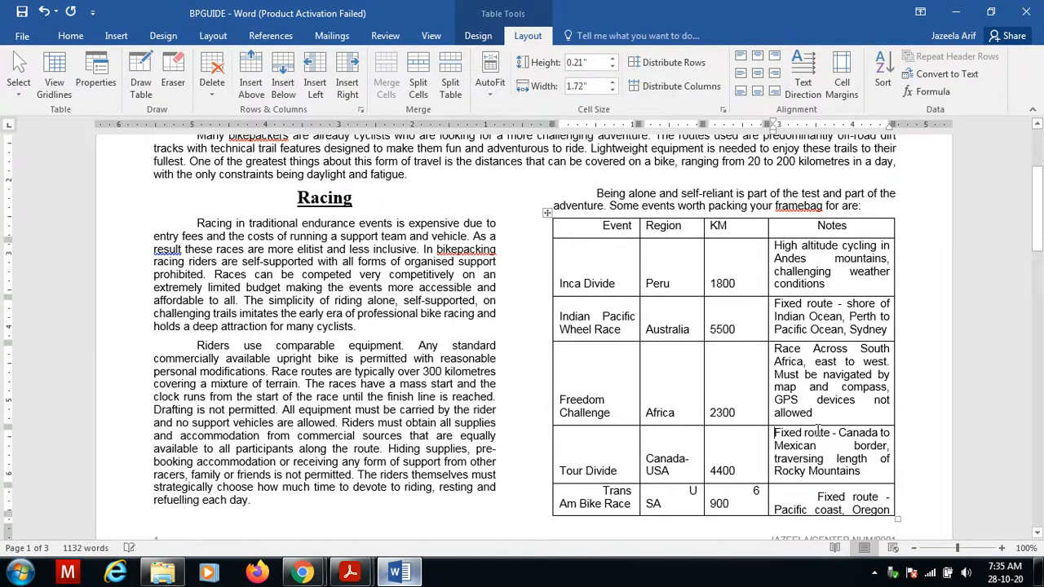
pyautogui.press('BackSpace')
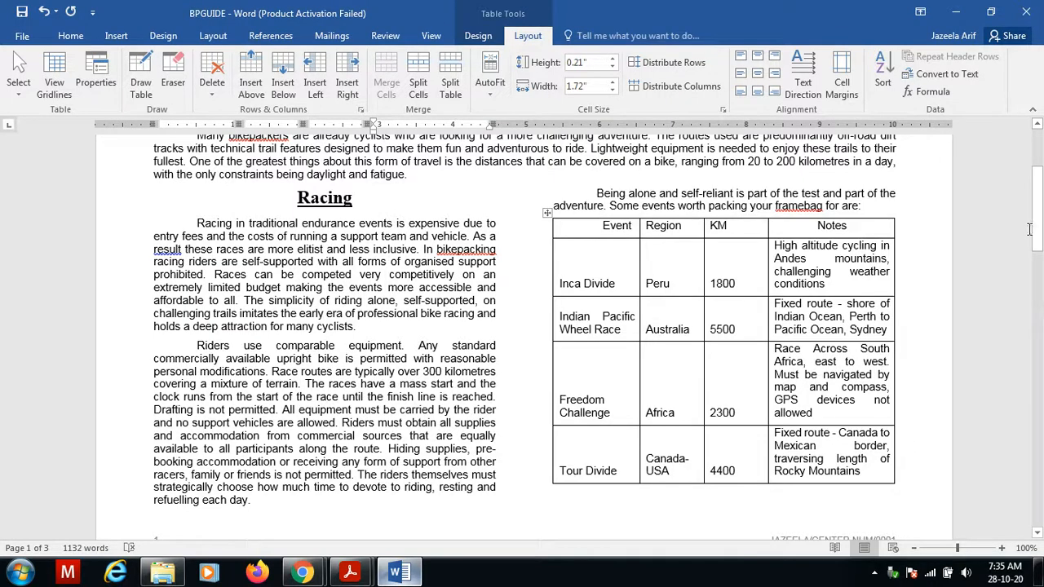
# Remove the word splits in the Trans Am Bike Race row's KM, Region and Event cells on the next page.
pyautogui.moveTo(1035, 229); pyautogui.dragTo(1036, 314)
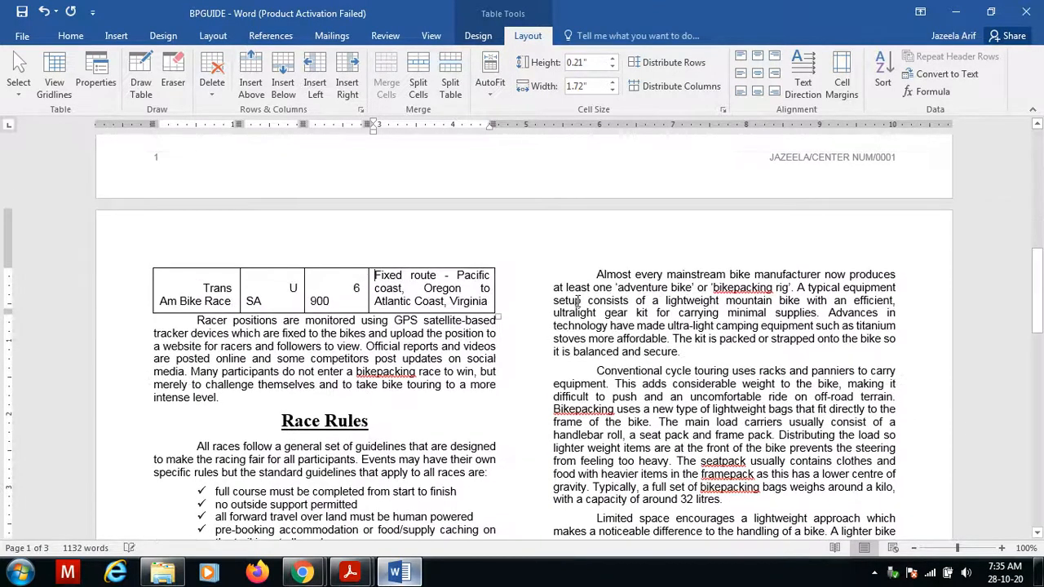
pyautogui.click(345, 290)
pyautogui.press('BackSpace')
pyautogui.click(292, 288)
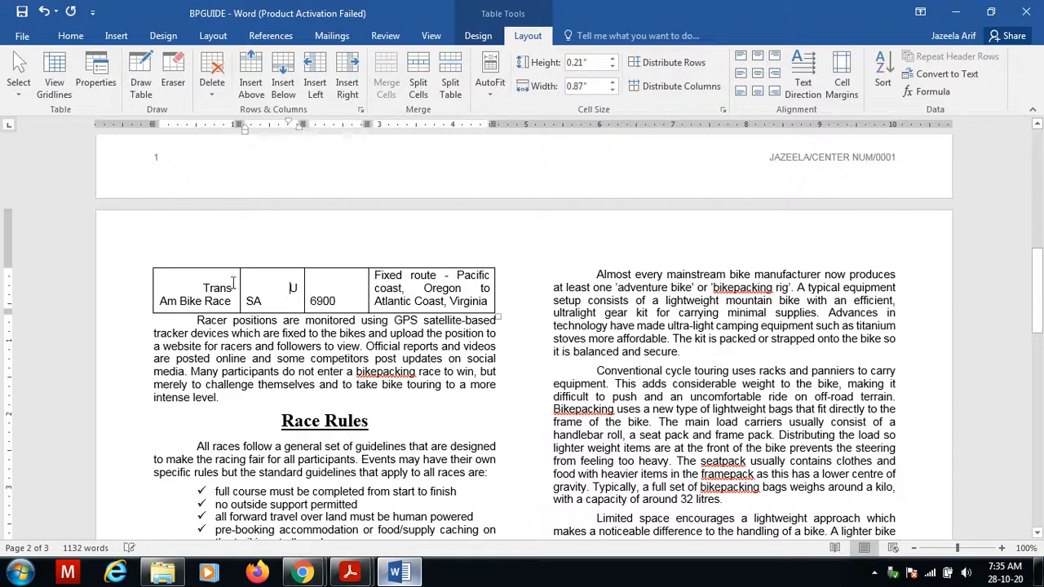
pyautogui.press('Delete')
pyautogui.click(204, 288)
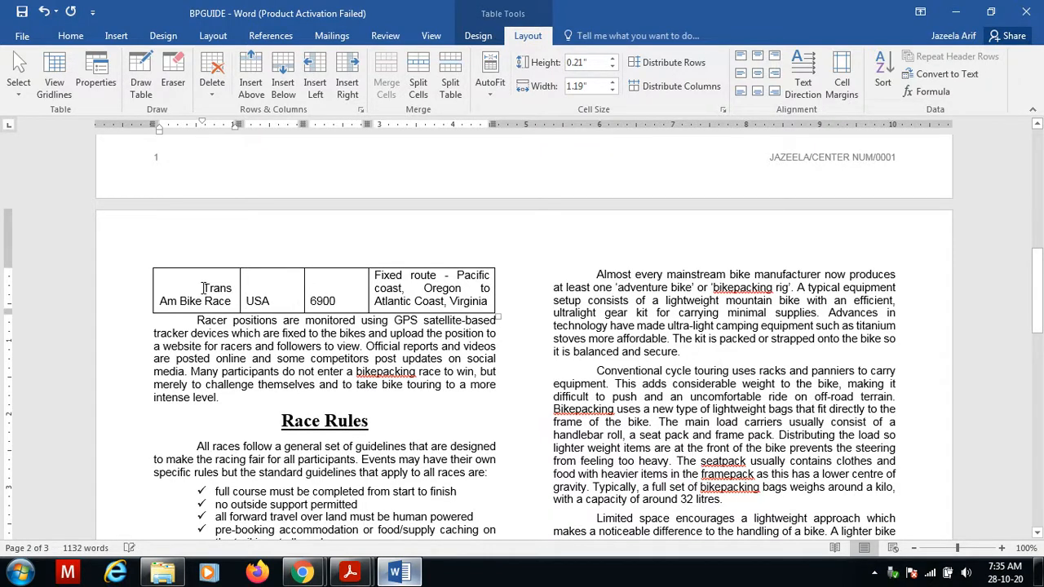
pyautogui.press('BackSpace')
pyautogui.moveTo(1035, 302); pyautogui.dragTo(1040, 195)
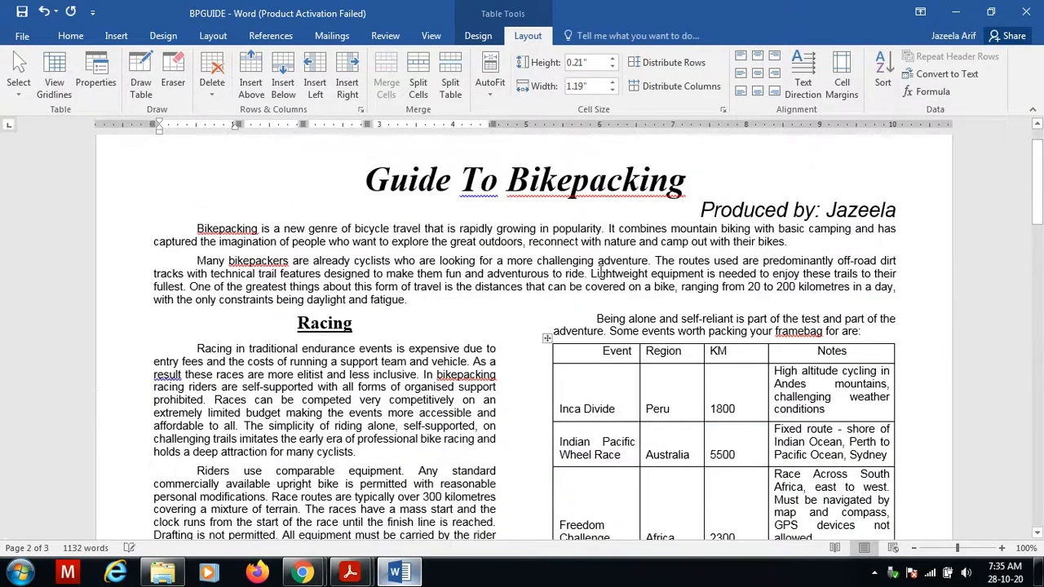
# Select the whole table and apply the BP-Table style to it.
pyautogui.click(548, 339)
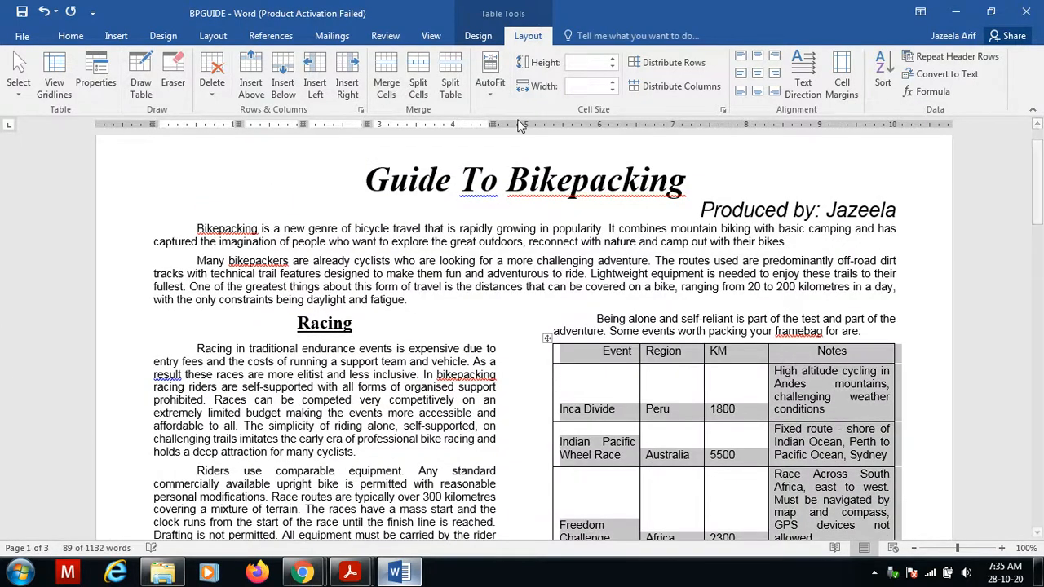
pyautogui.click(72, 35)
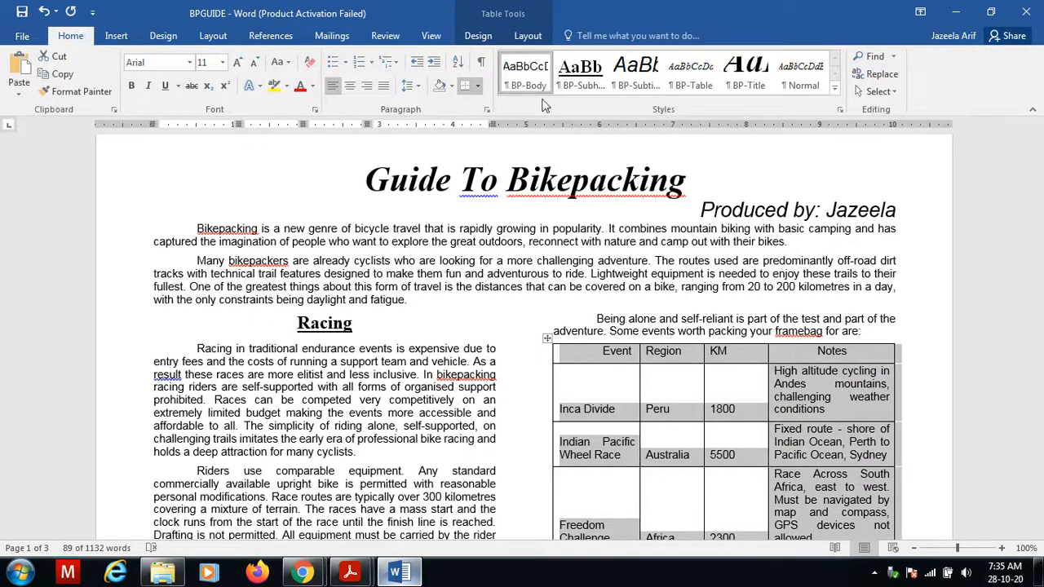
pyautogui.click(694, 85)
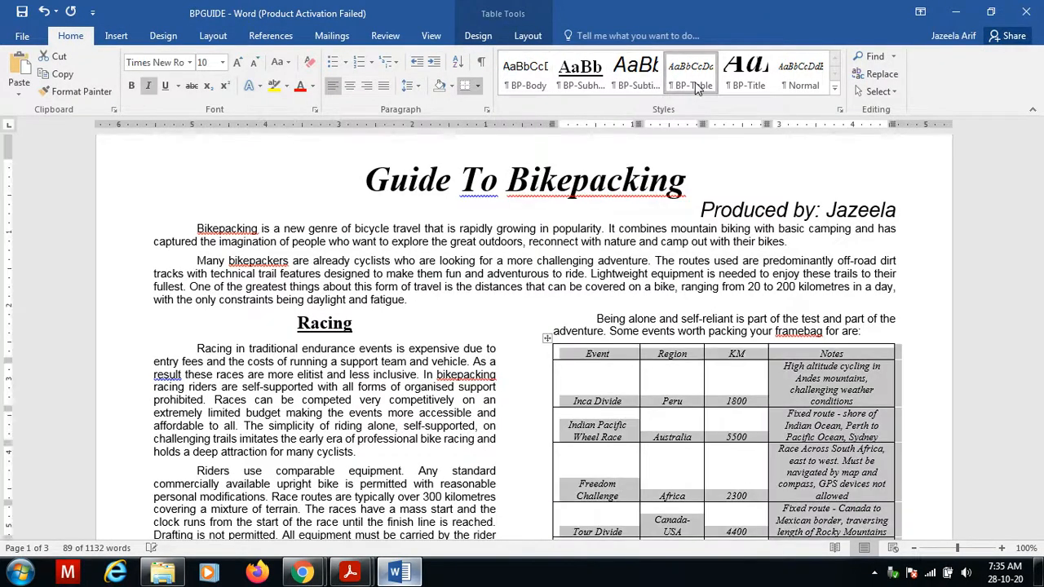
# Review question 13's table requirements in the exam paper before returning to the document.
pyautogui.moveTo(1037, 188); pyautogui.dragTo(1040, 227)
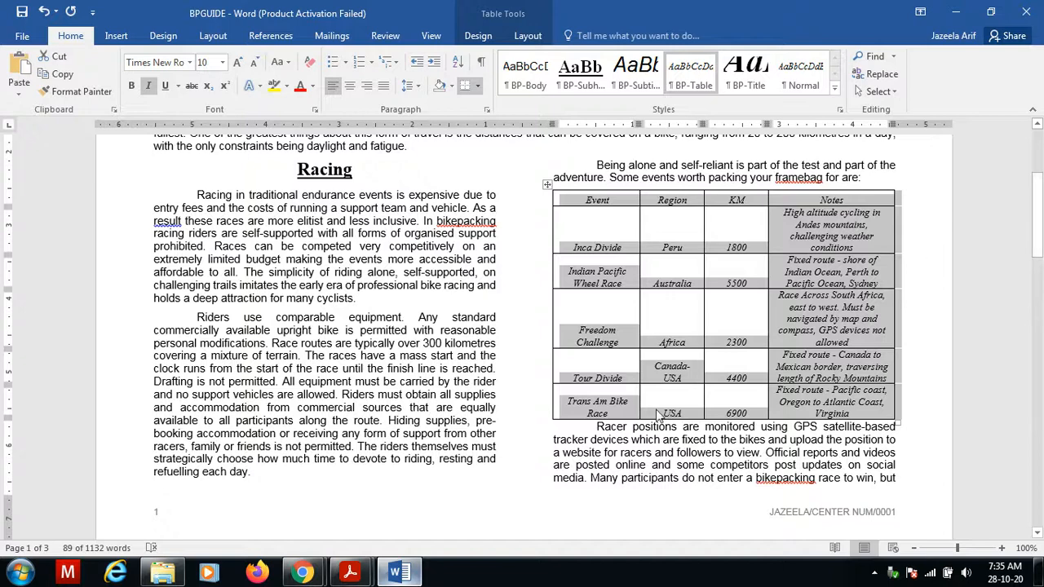
pyautogui.click(353, 573)
pyautogui.click(417, 506)
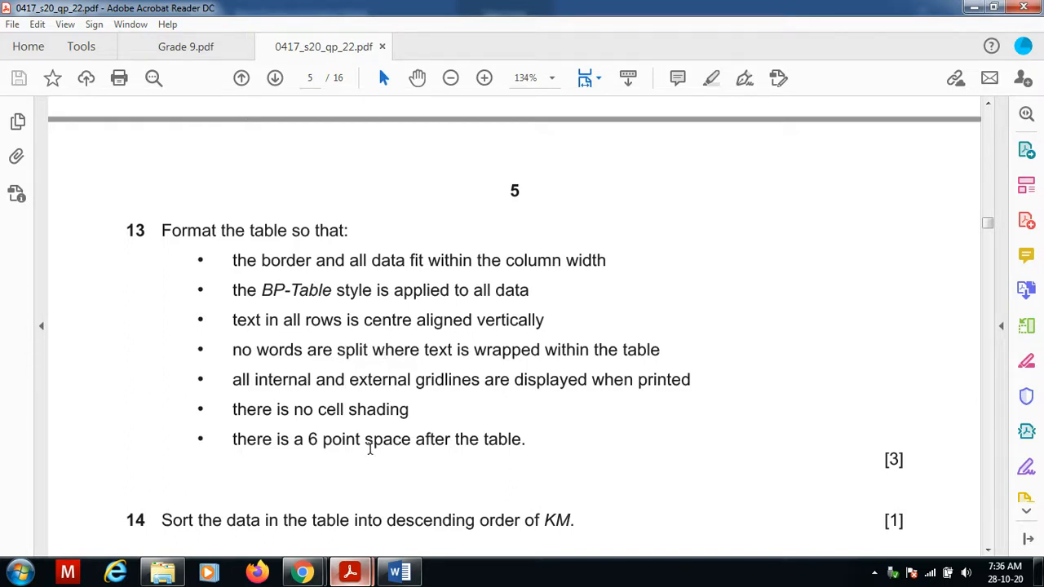
pyautogui.click(399, 572)
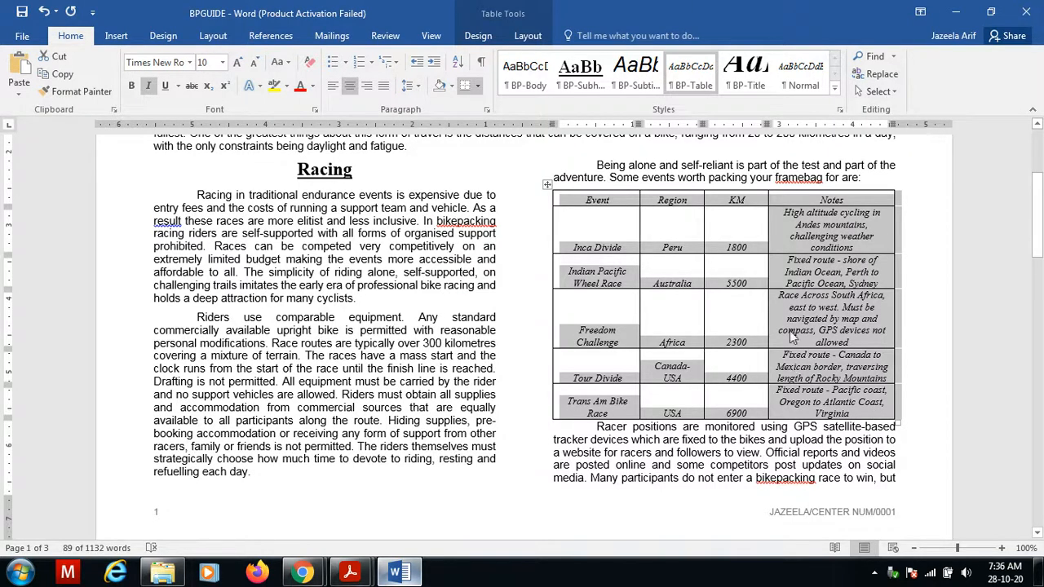
# Inspect the paragraph spacing settings of the text following the table.
pyautogui.click(903, 415)
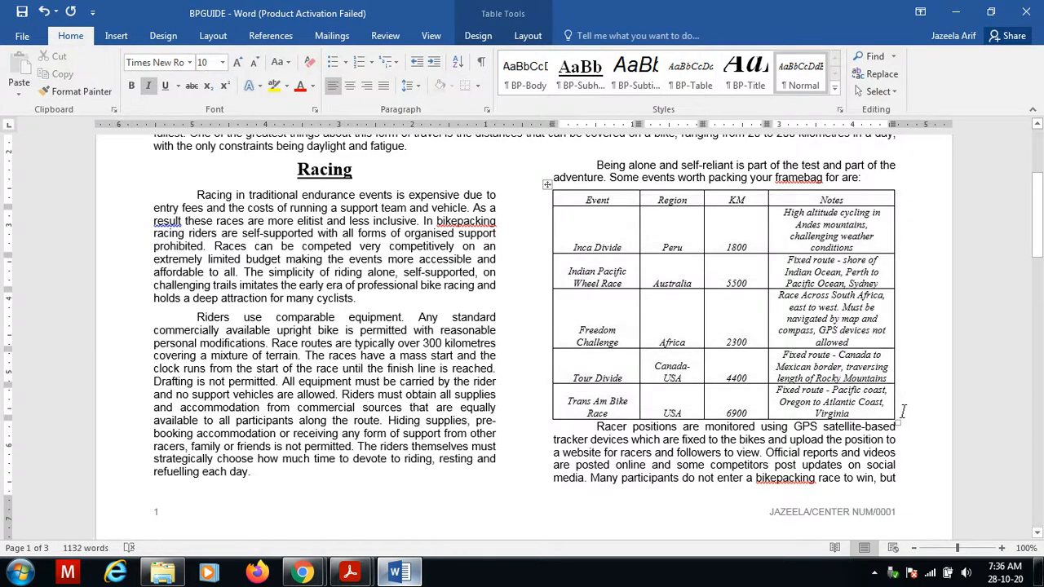
pyautogui.click(594, 426)
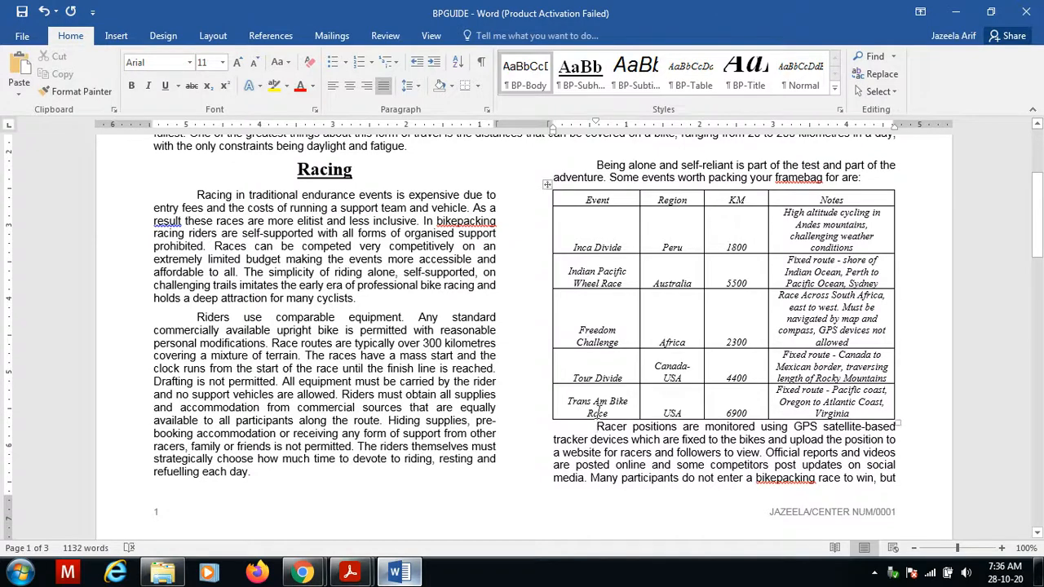
pyautogui.click(487, 109)
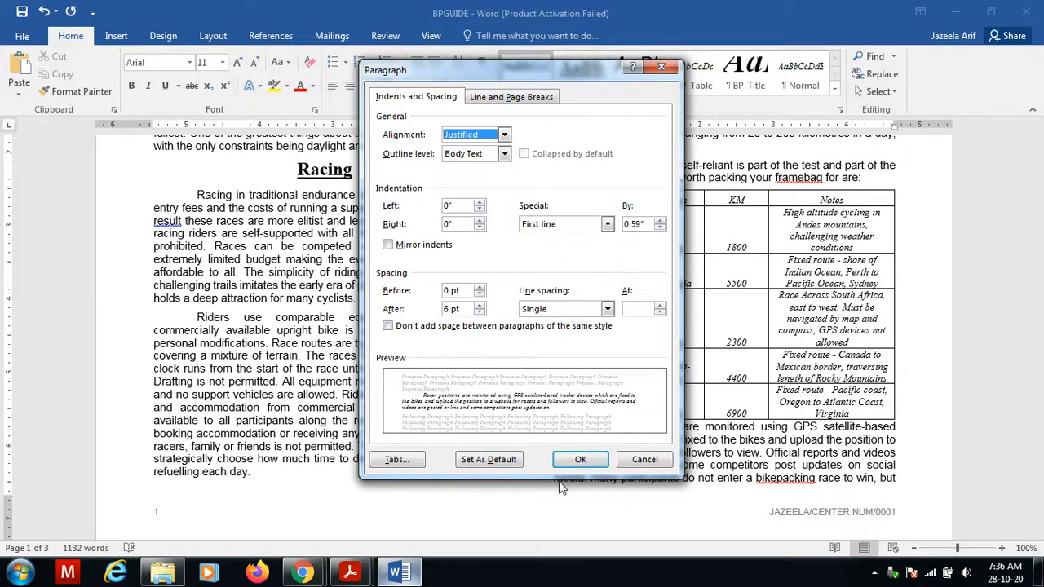
pyautogui.click(576, 457)
pyautogui.press('Left')
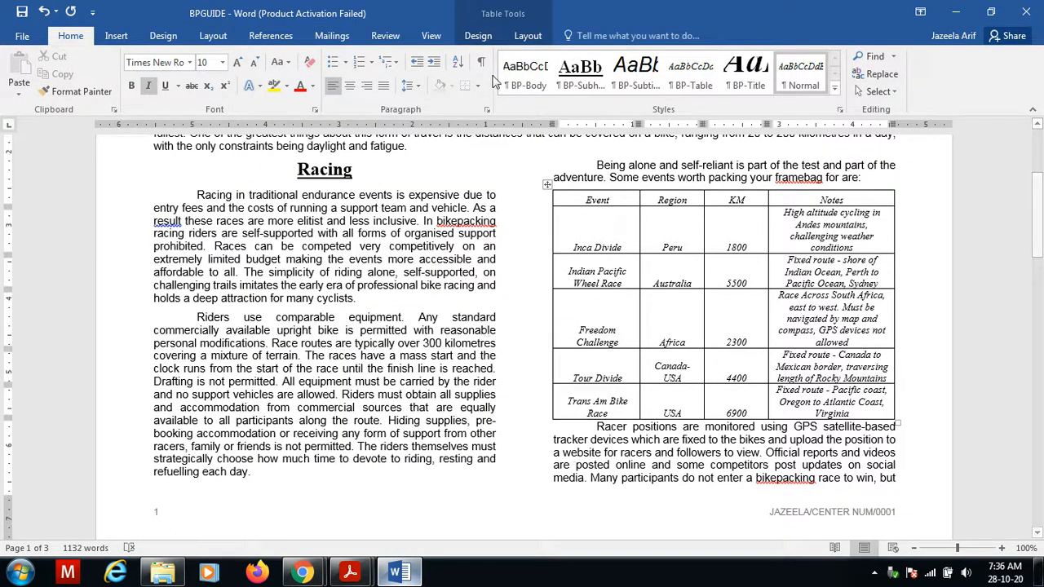
# Try to set the spacing after the table's last cell paragraph to 6 pt.
pyautogui.click(487, 109)
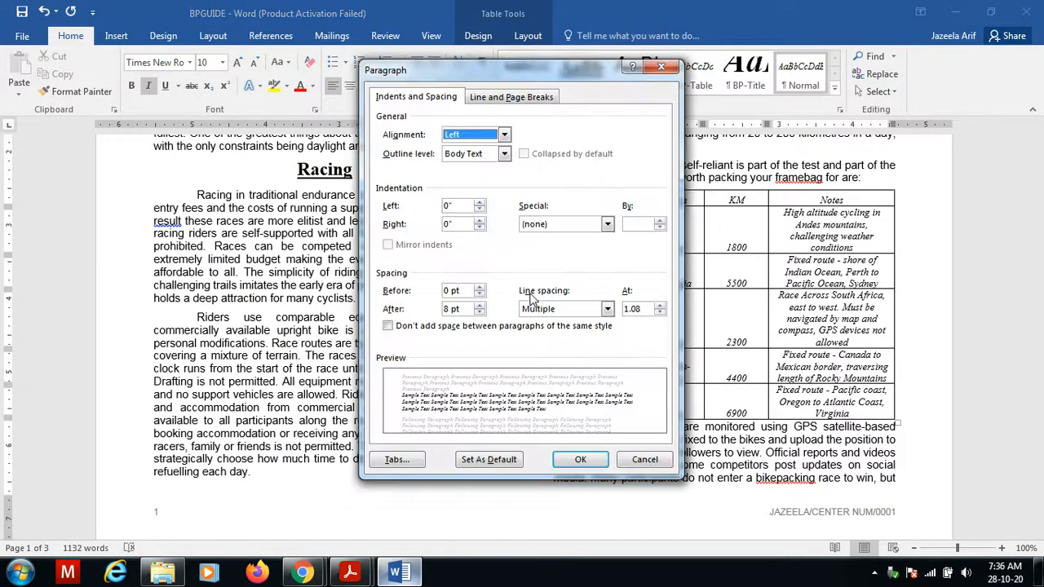
pyautogui.click(480, 312)
pyautogui.click(565, 462)
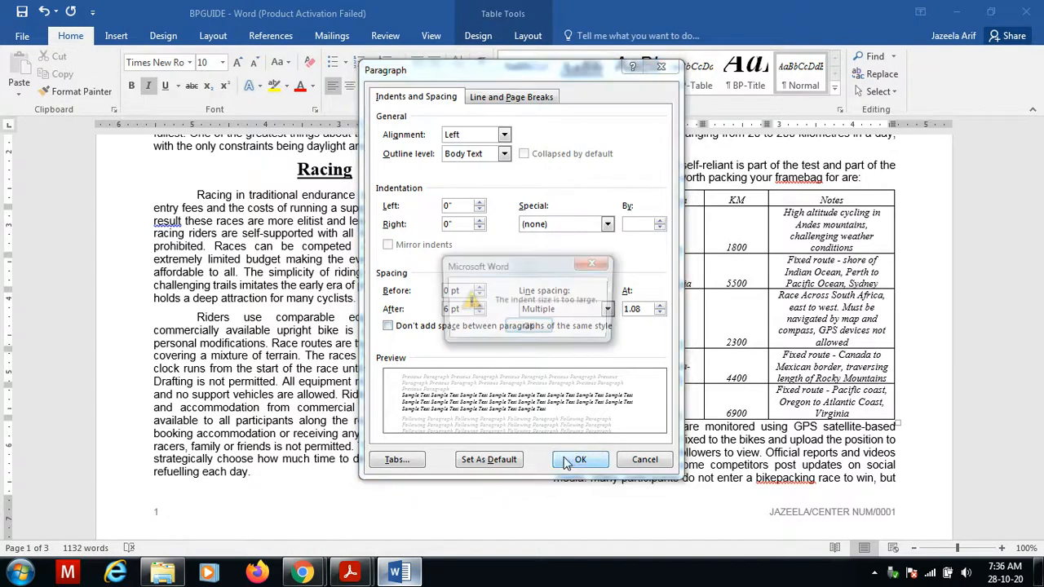
pyautogui.click(528, 328)
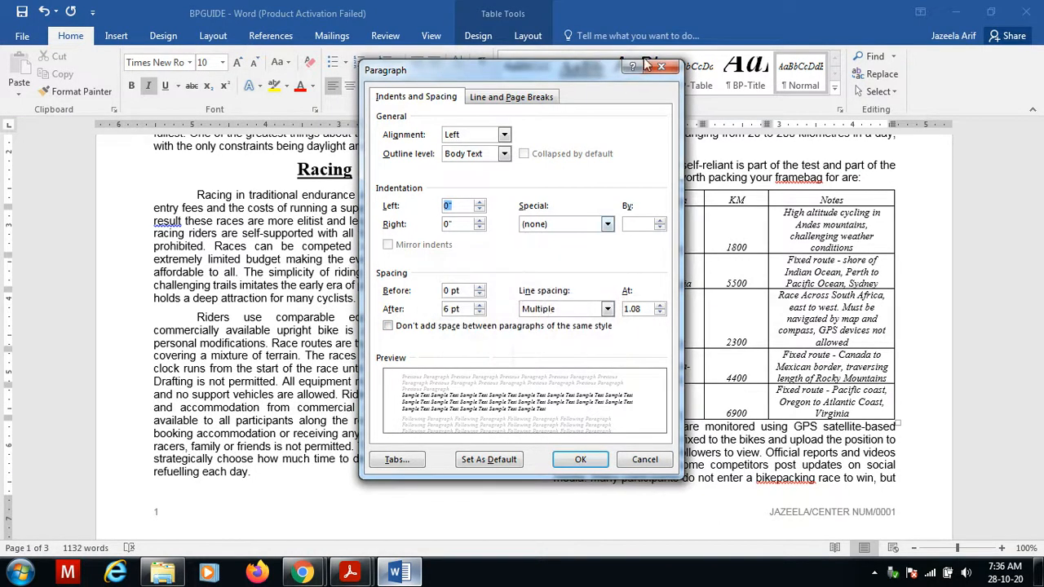
pyautogui.click(662, 68)
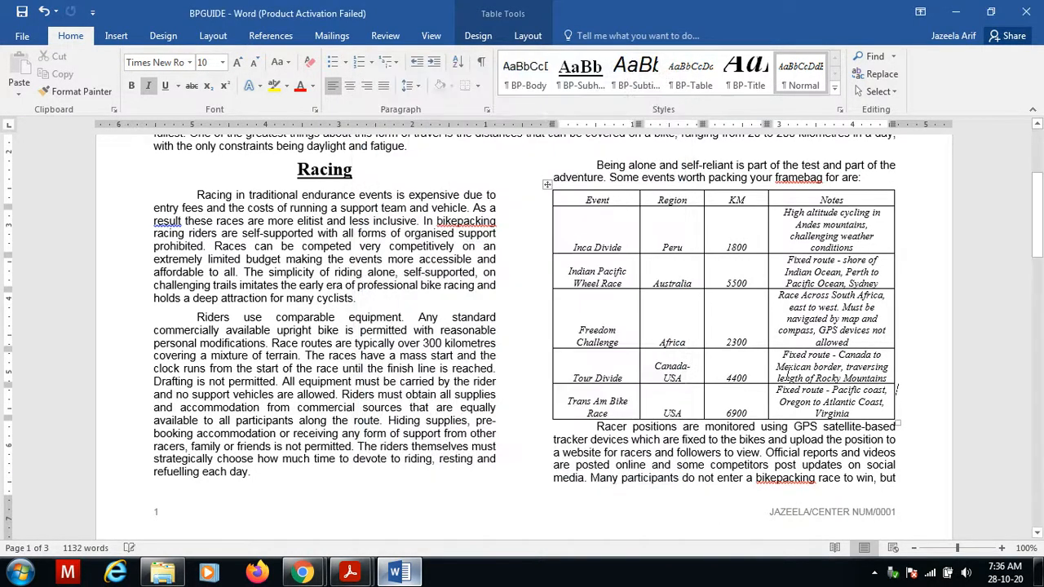
# Insert an empty paragraph directly after the table and check its paragraph spacing.
pyautogui.click(594, 427)
pyautogui.press('Return')
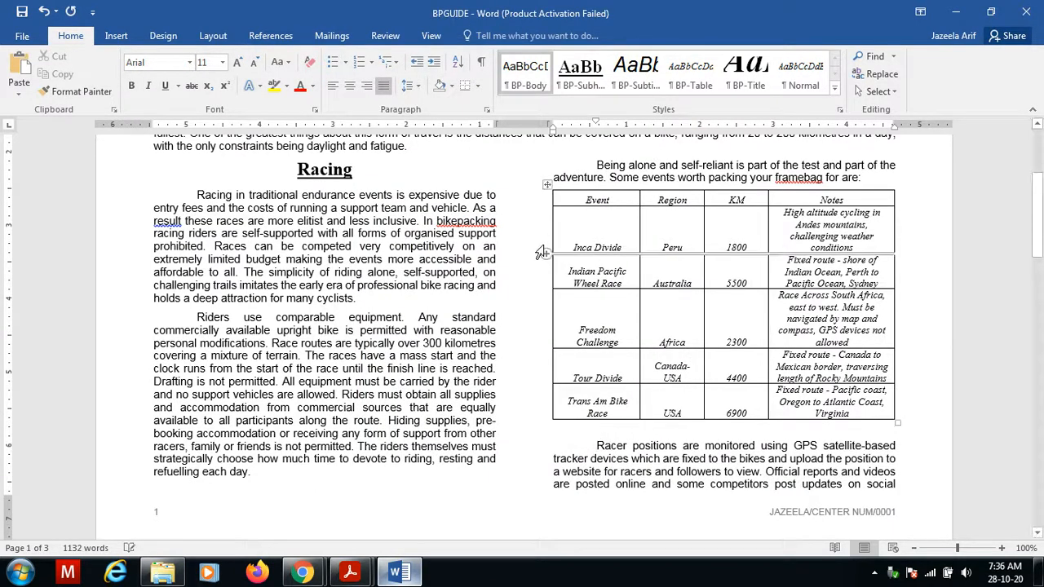
pyautogui.click(487, 109)
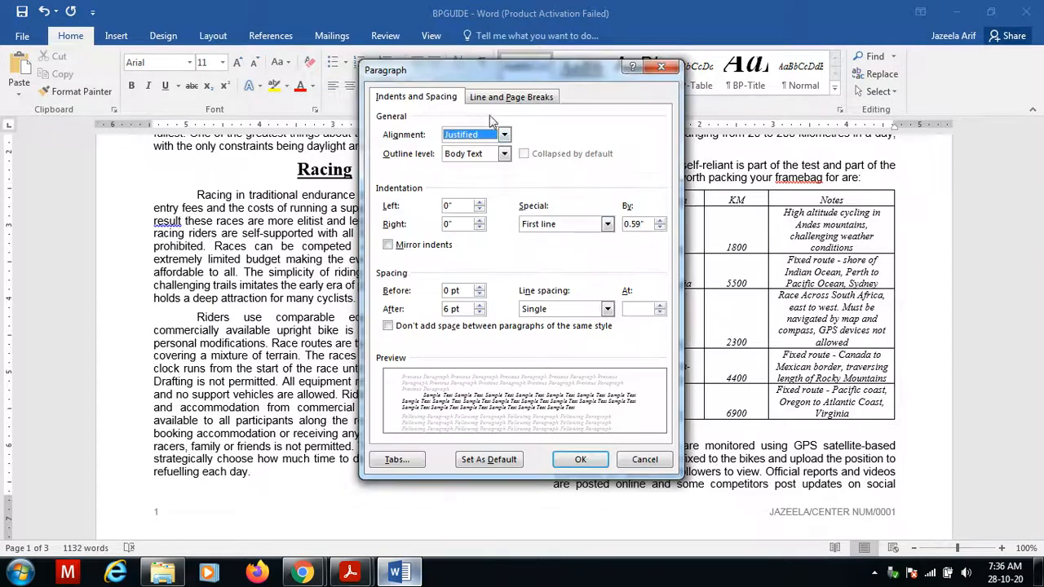
pyautogui.click(582, 459)
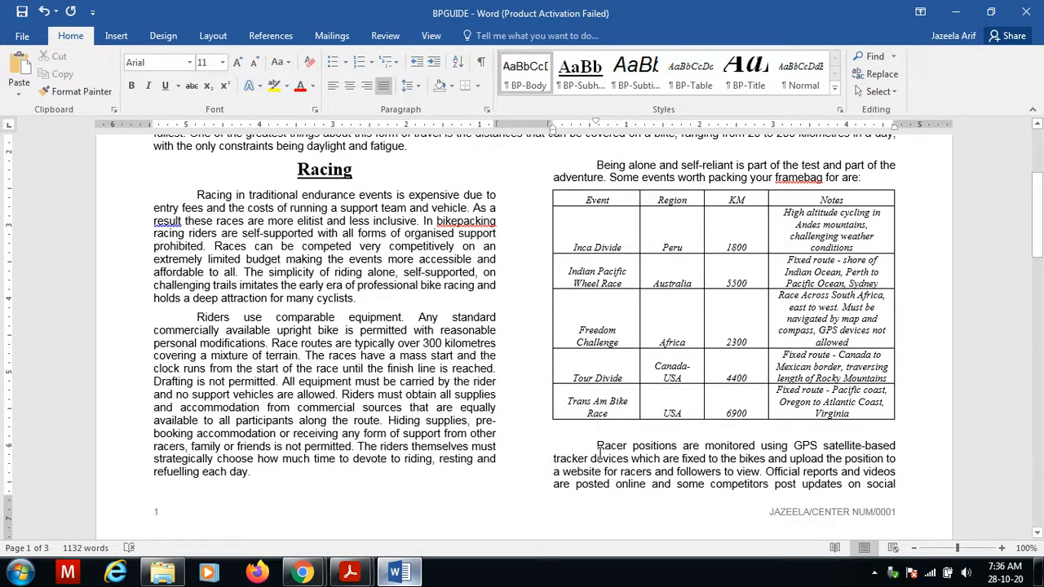
pyautogui.moveTo(351, 573)
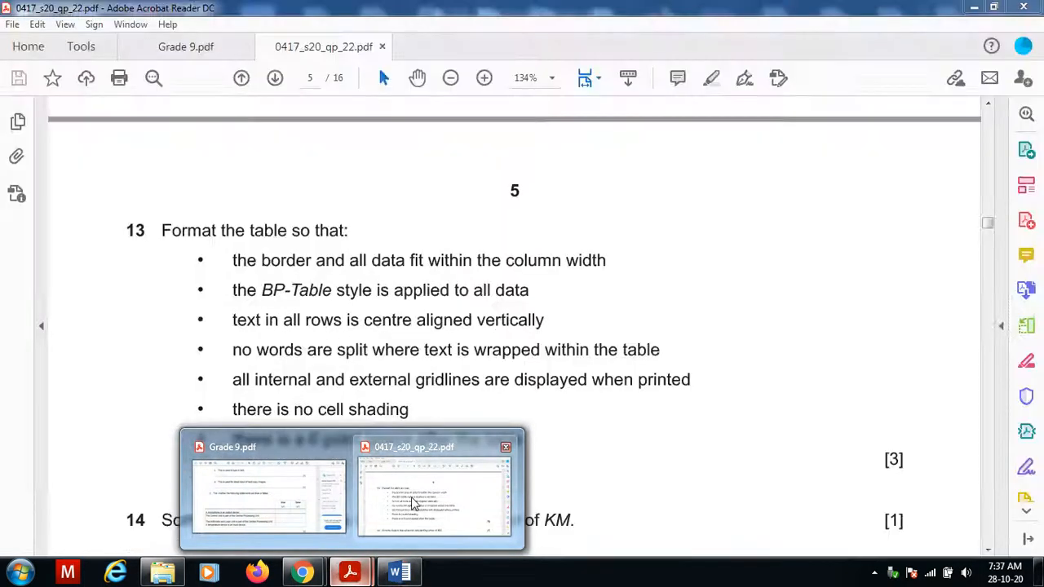
# Read question 14 and the following questions in the exam paper before returning to the document.
pyautogui.click(411, 497)
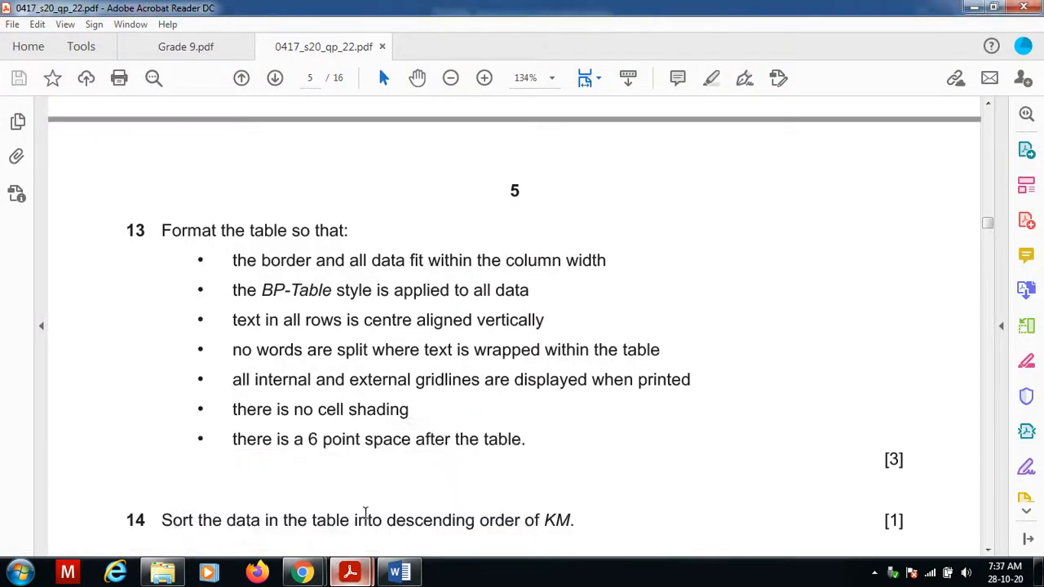
pyautogui.scroll(-1, 359, 512)
pyautogui.scroll(-3, 358, 512)
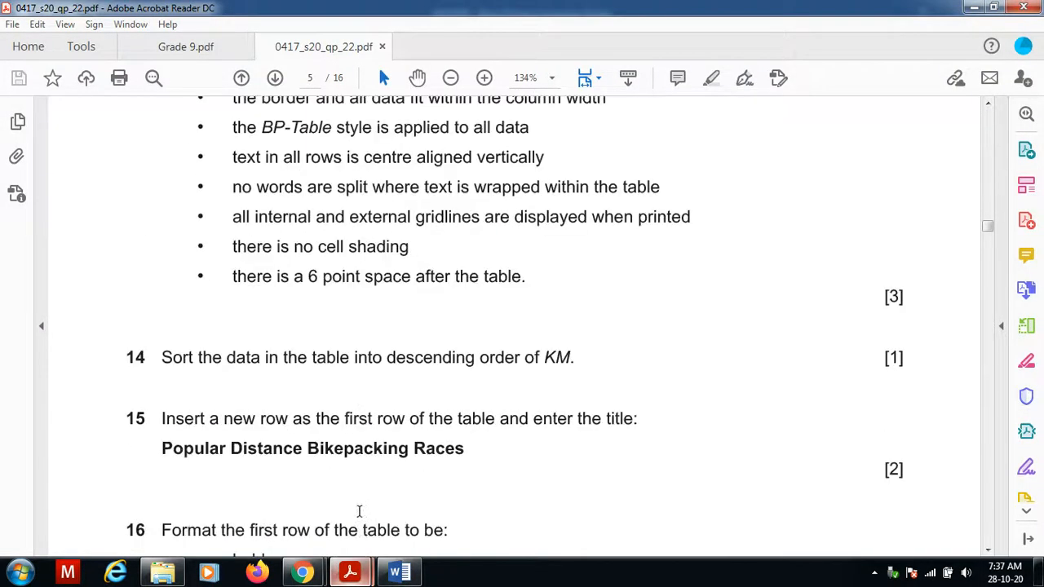
pyautogui.click(367, 498)
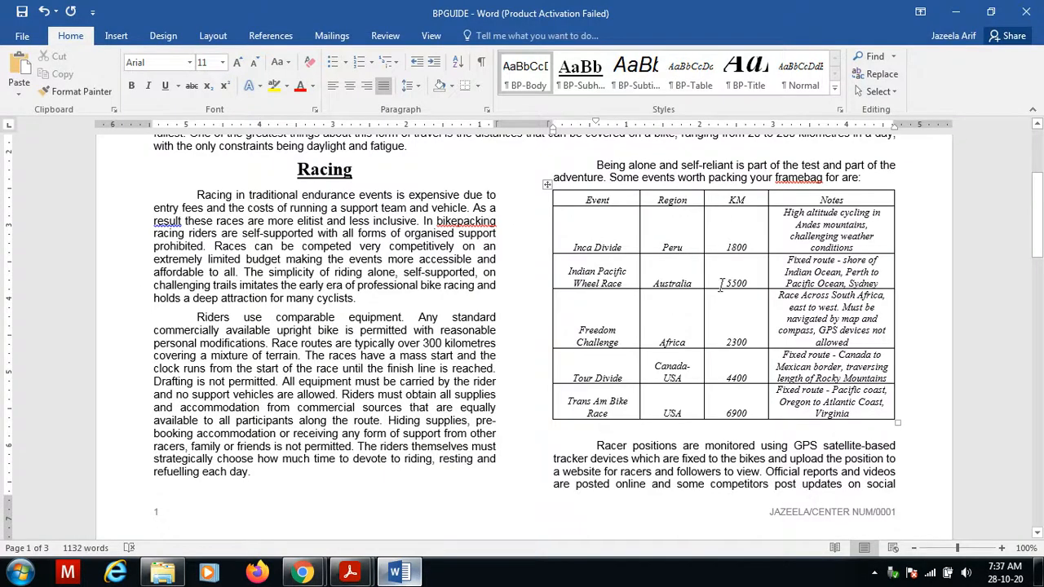
# Try sorting the whole table by Column 3 in descending order, then undo the sort.
pyautogui.moveTo(578, 200); pyautogui.dragTo(852, 404)
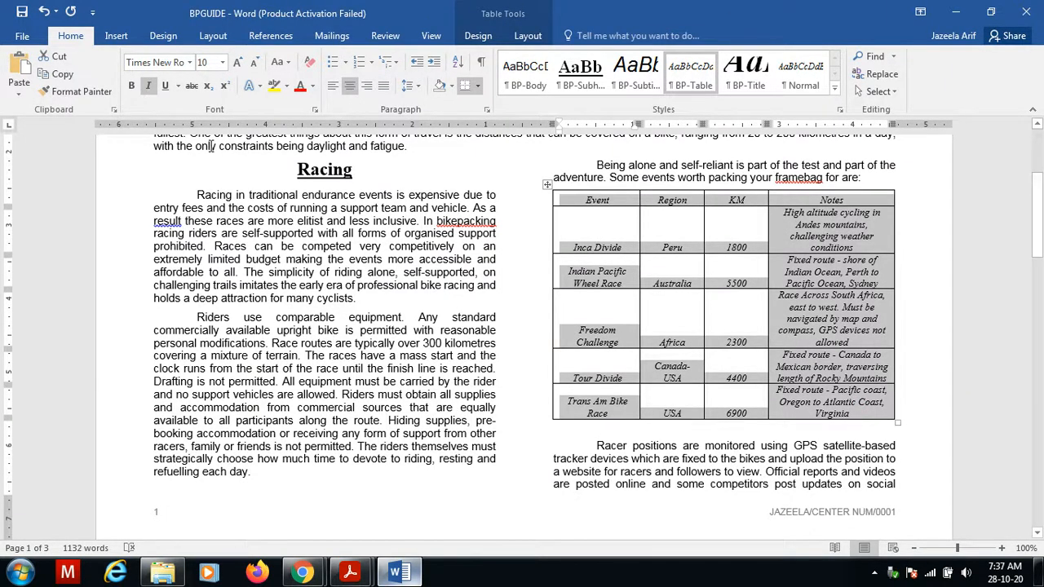
pyautogui.click(459, 65)
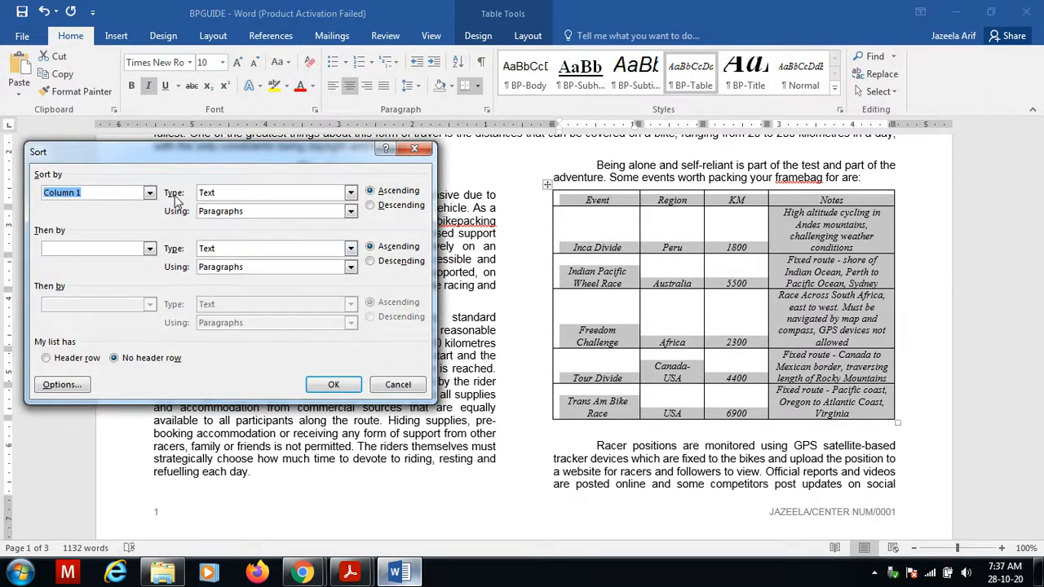
pyautogui.click(150, 192)
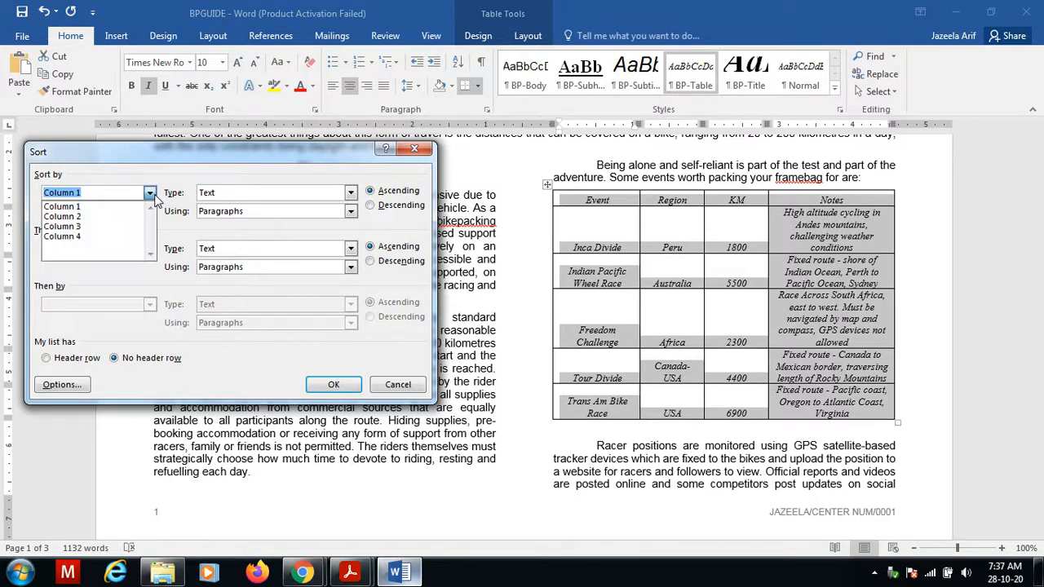
pyautogui.click(115, 228)
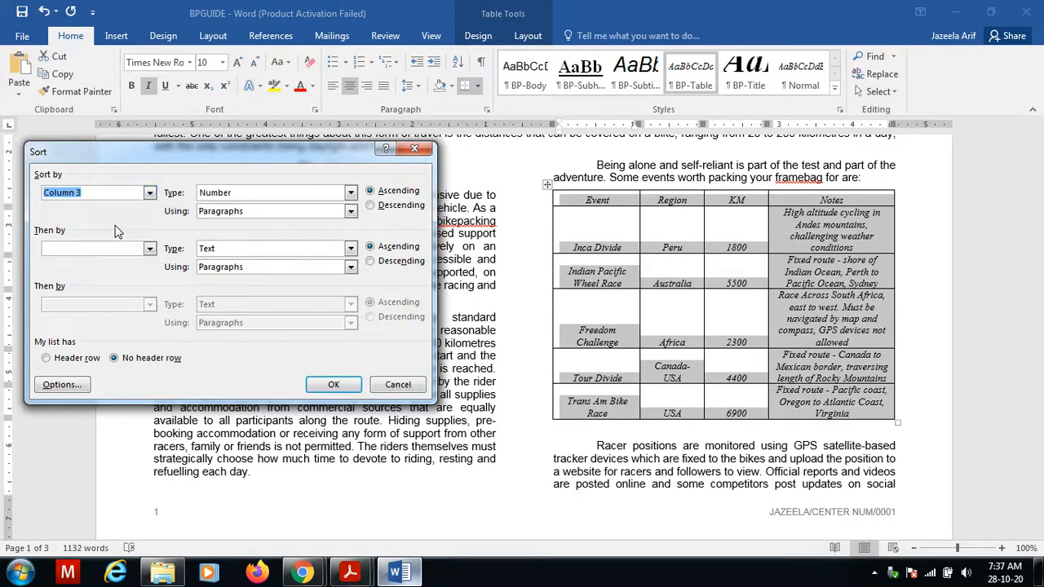
pyautogui.click(371, 206)
pyautogui.click(333, 384)
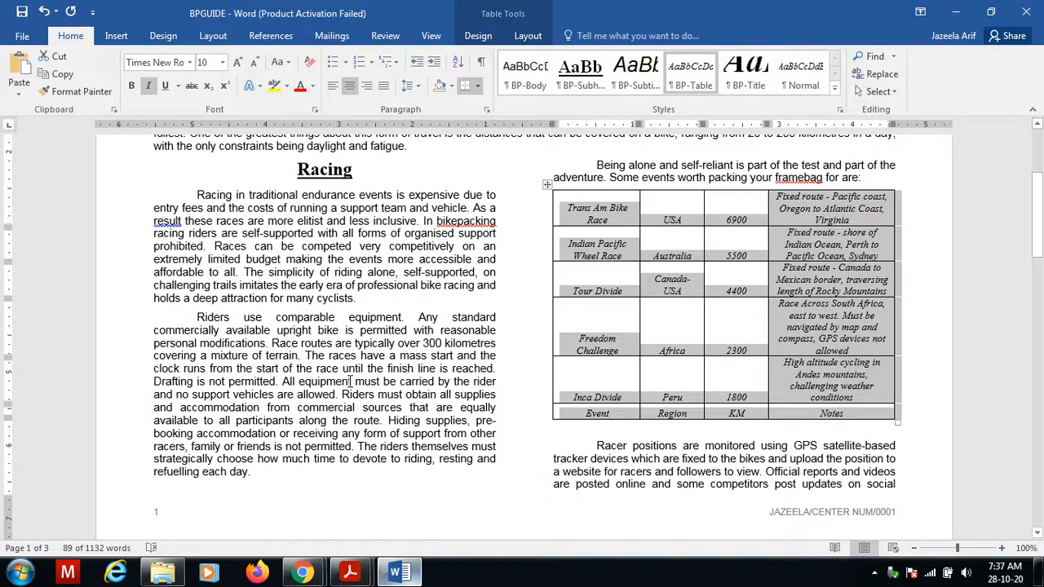
pyautogui.hotkey('ctrl', 'z')
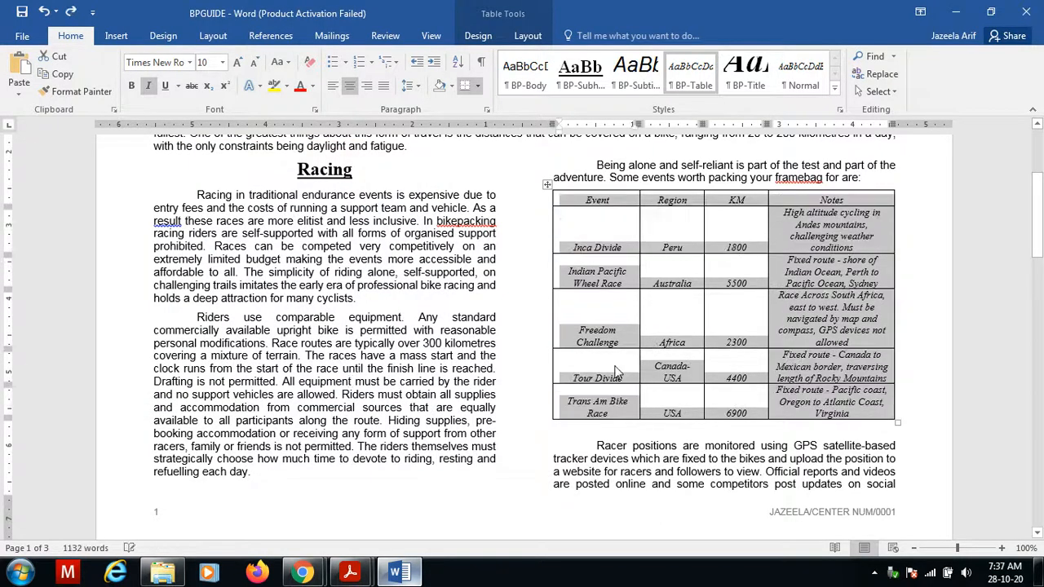
# Sort the table's data rows, excluding the header row, by Column 3 as numbers in descending order.
pyautogui.click(599, 228)
pyautogui.moveTo(593, 224); pyautogui.dragTo(822, 383)
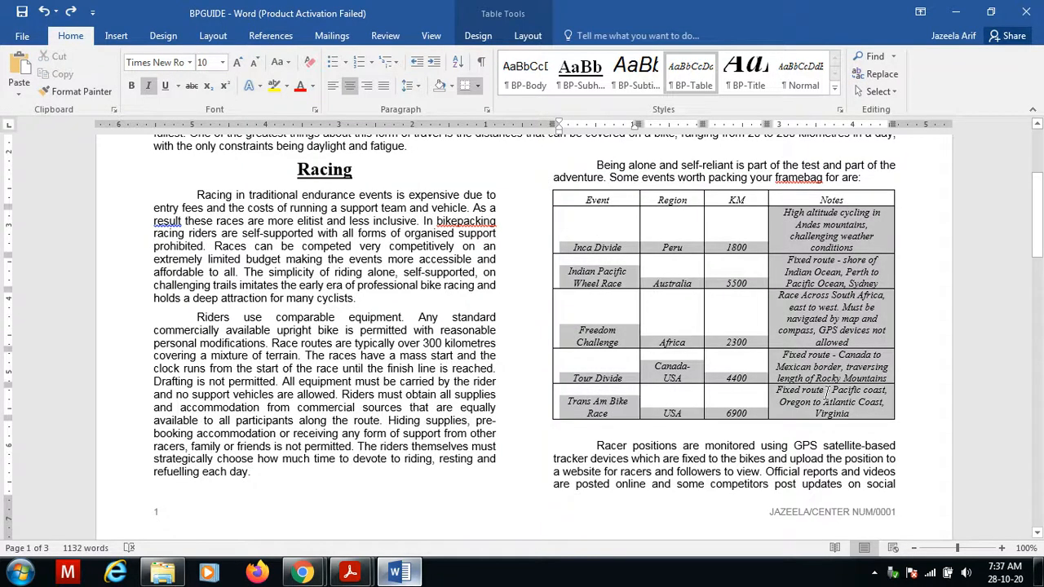
pyautogui.click(457, 62)
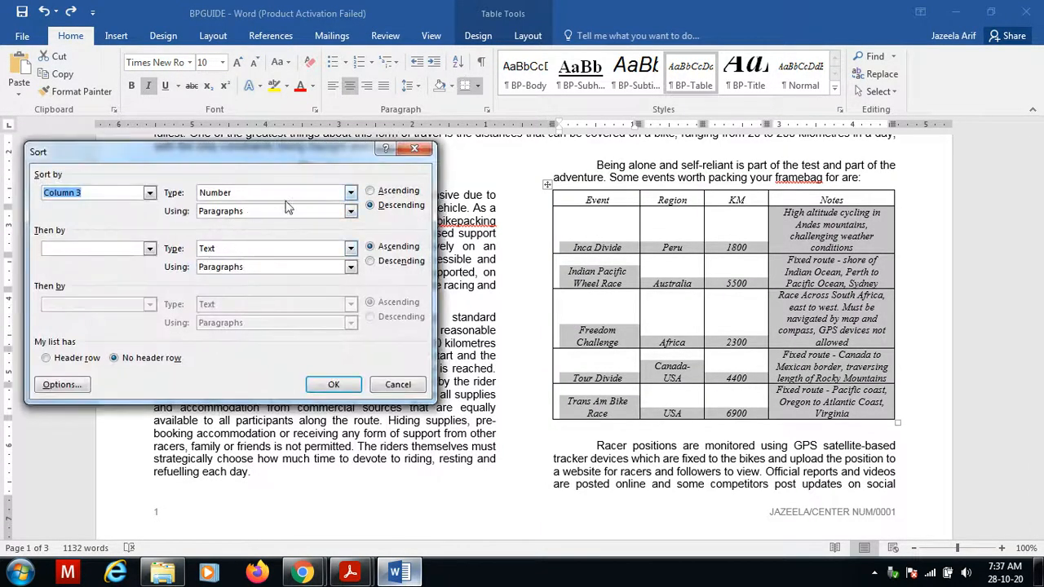
pyautogui.click(334, 385)
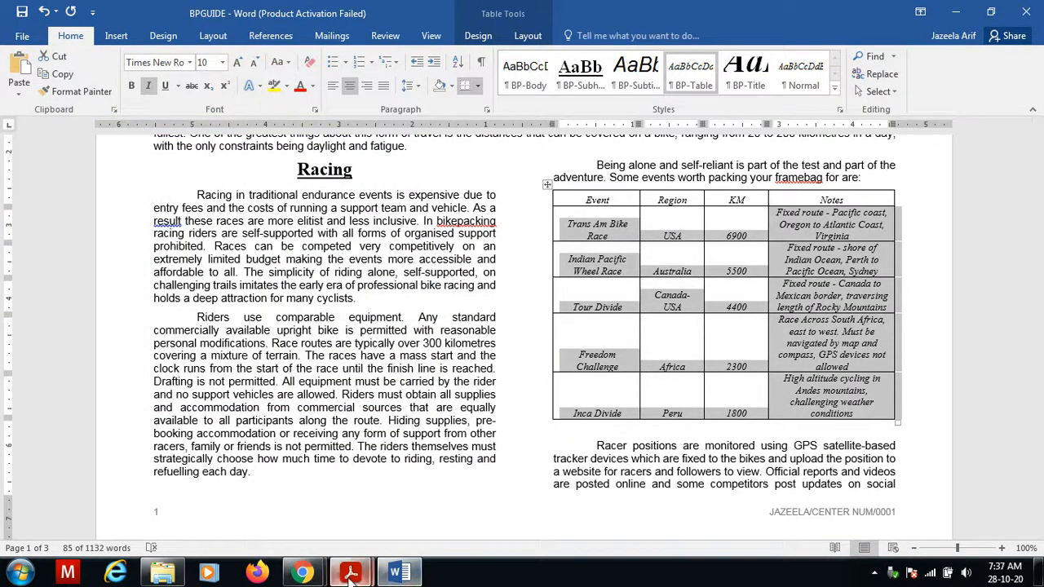
# Copy the title Popular Distance Bikepacking Races from question 15 in the exam paper.
pyautogui.moveTo(350, 573)
pyautogui.click(403, 516)
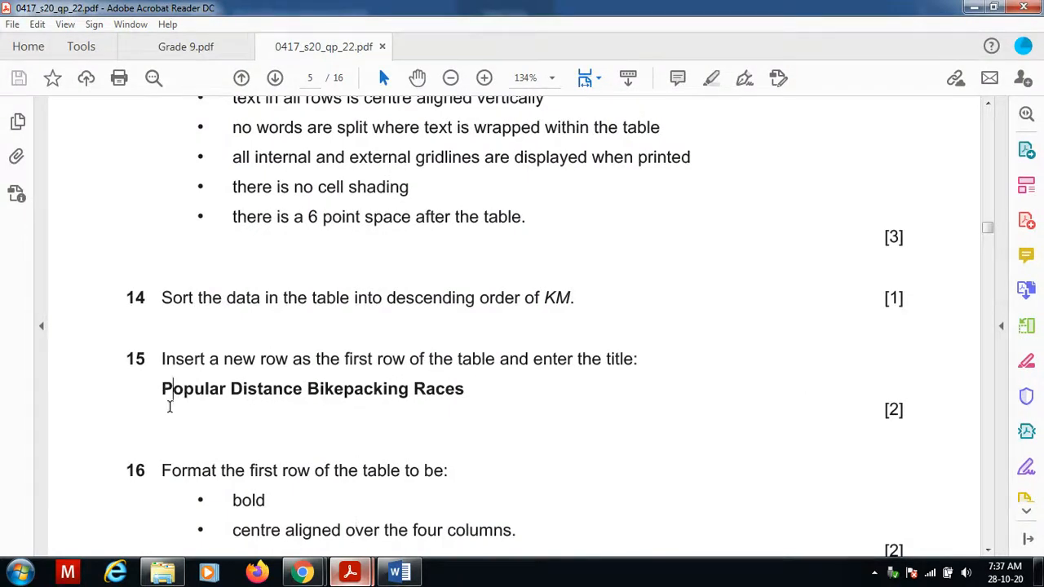
pyautogui.moveTo(169, 404); pyautogui.dragTo(479, 395)
pyautogui.hotkey('ctrl', 'c')
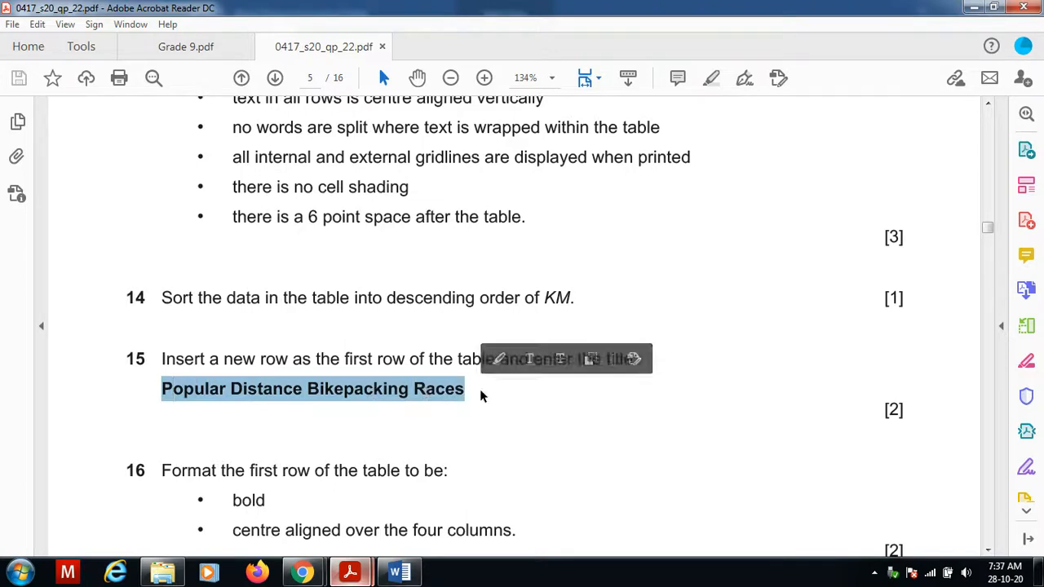
pyautogui.click(398, 572)
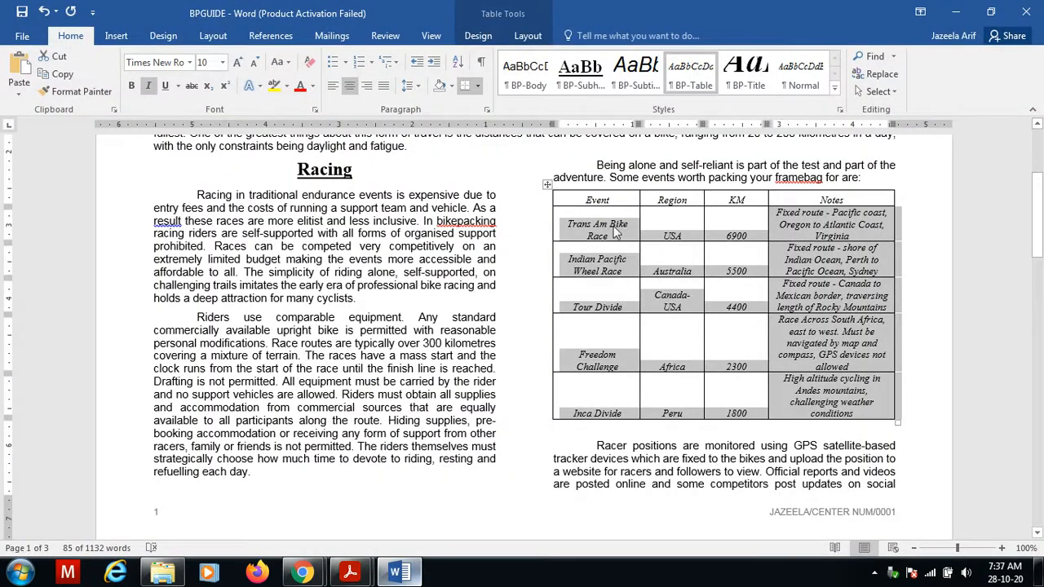
# Insert a new row above the table's header row and paste the title into its first cell.
pyautogui.click(583, 199)
pyautogui.rightClick(583, 199)
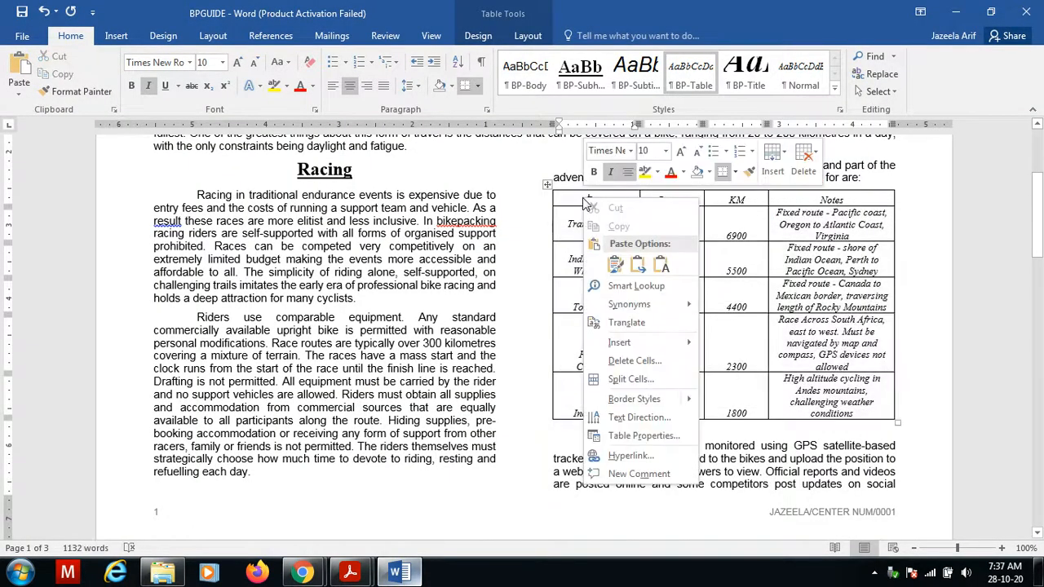
pyautogui.moveTo(636, 345)
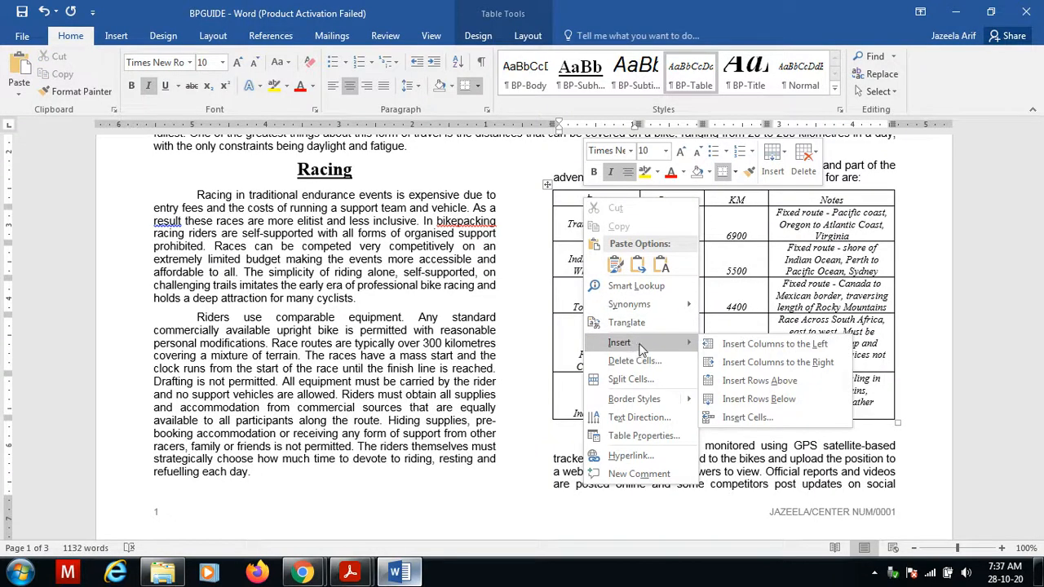
pyautogui.click(759, 390)
pyautogui.click(618, 200)
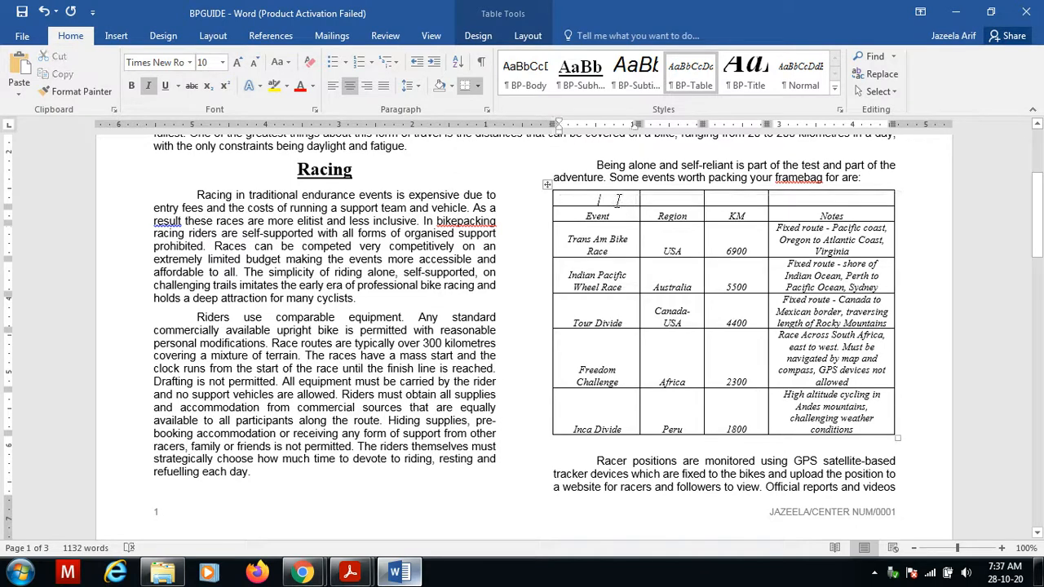
pyautogui.hotkey('ctrl', 'v')
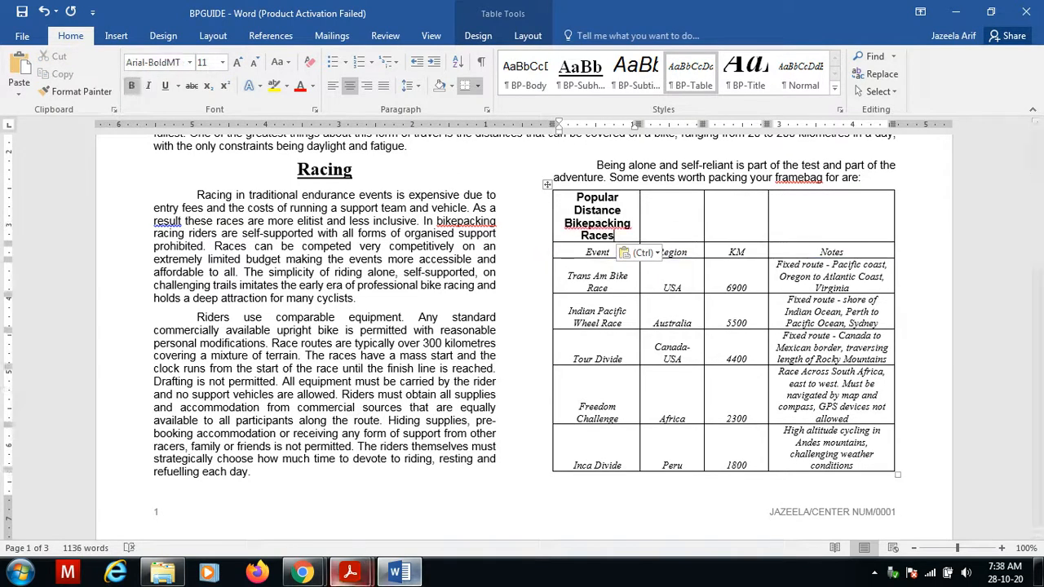
# Read question 16's formatting requirements for the table's first row in the exam paper.
pyautogui.click(350, 573)
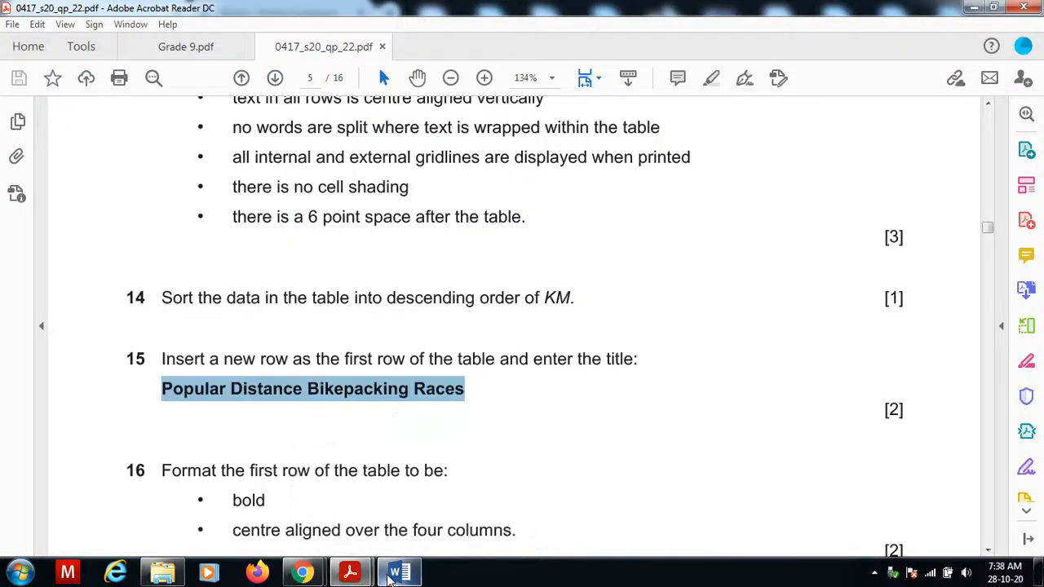
pyautogui.click(256, 503)
pyautogui.scroll(-2, 256, 504)
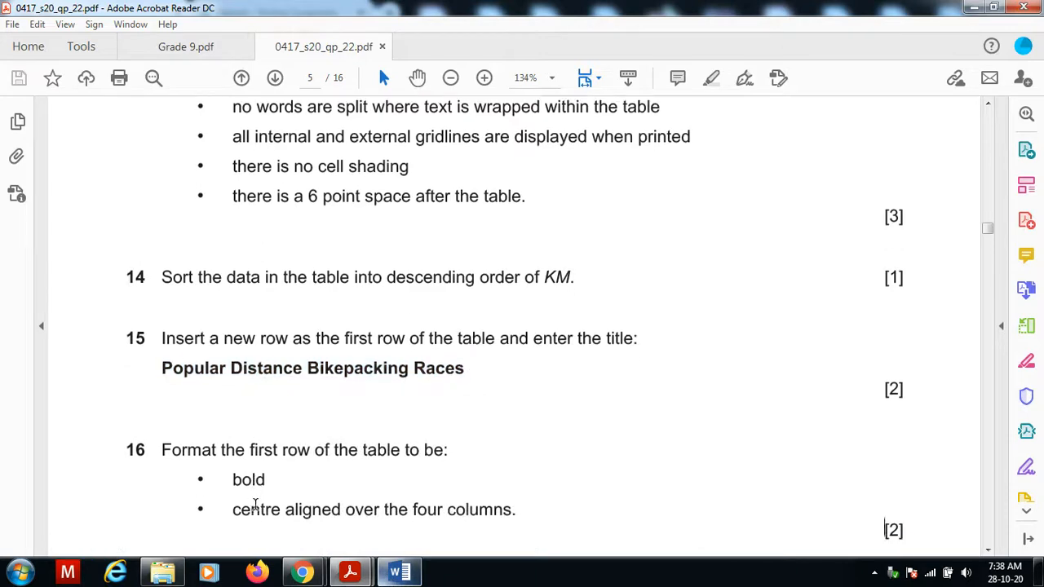
pyautogui.click(398, 573)
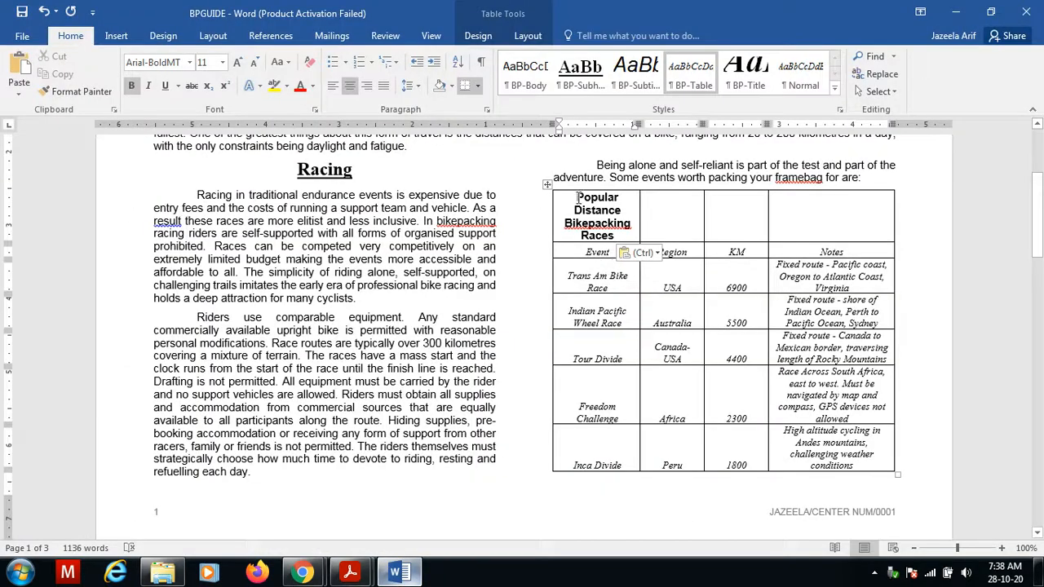
# Merge all cells of the table's new first row into one cell.
pyautogui.moveTo(574, 199); pyautogui.dragTo(789, 208)
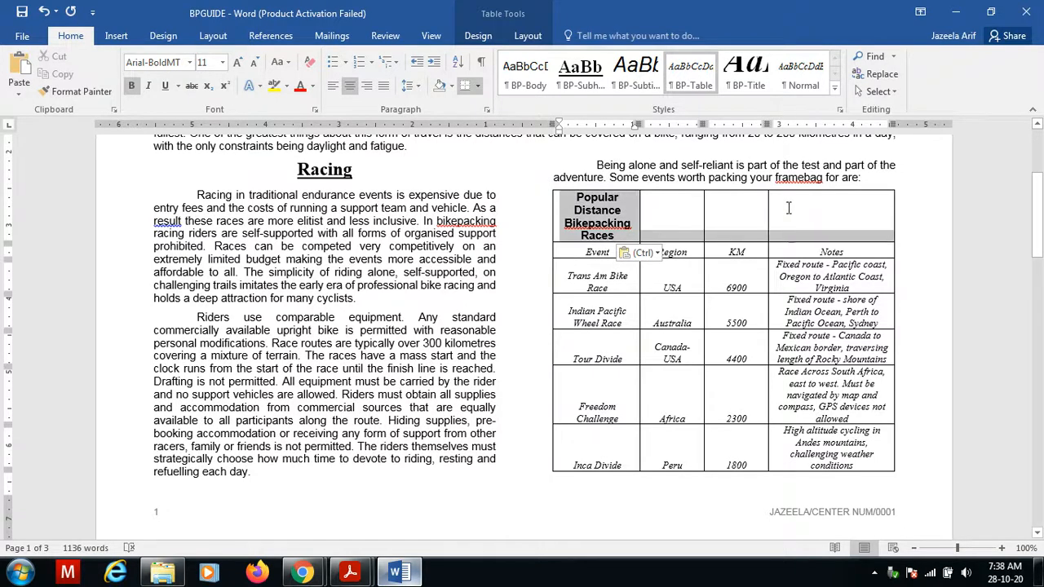
pyautogui.moveTo(894, 208); pyautogui.dragTo(900, 209)
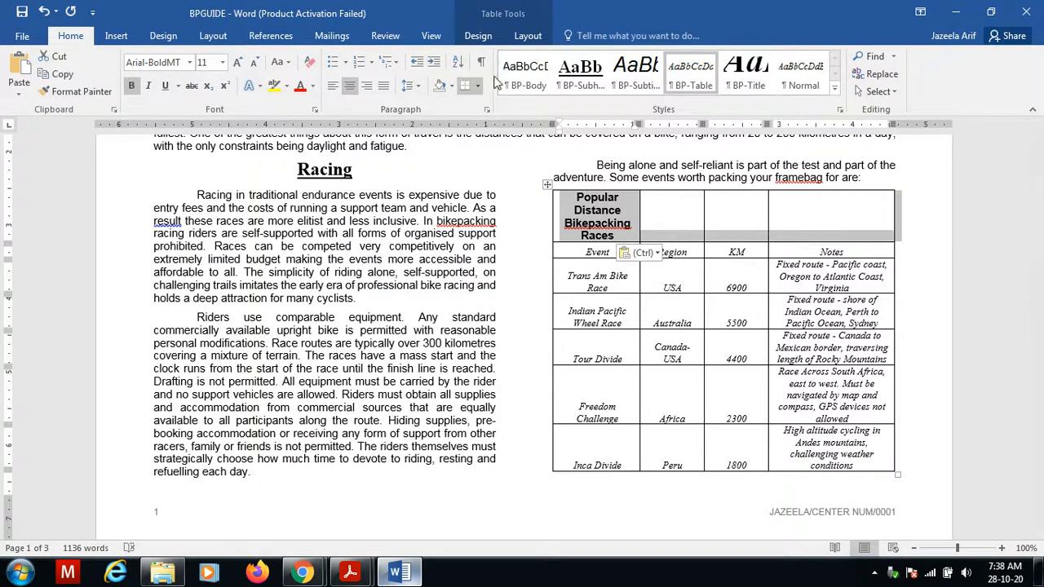
pyautogui.click(517, 41)
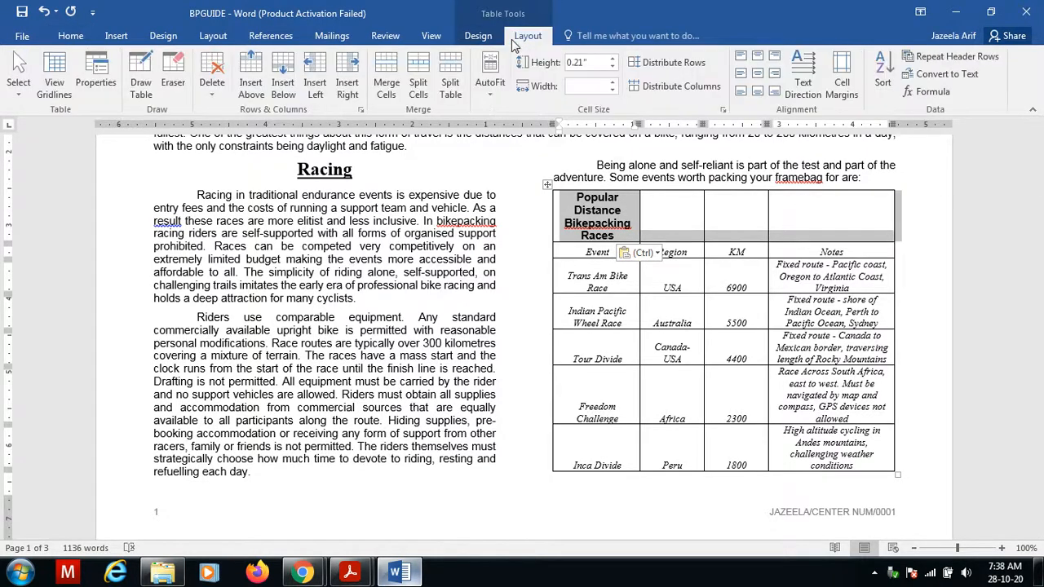
pyautogui.click(387, 85)
# Copy the phrase Conventional cycle touring from question 17 in the exam paper.
pyautogui.click(399, 573)
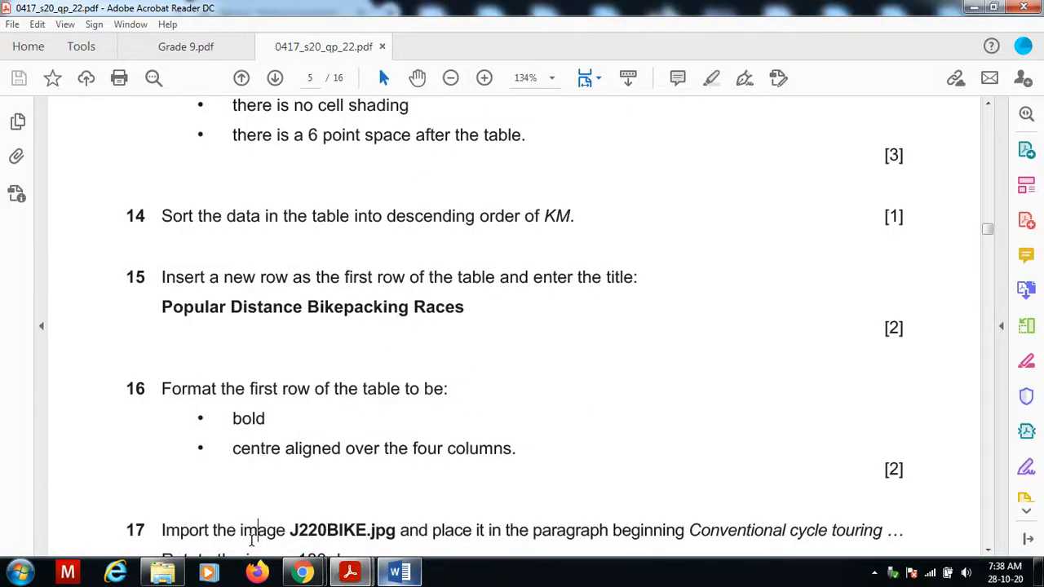
pyautogui.scroll(-1, 255, 534)
pyautogui.scroll(-3, 252, 541)
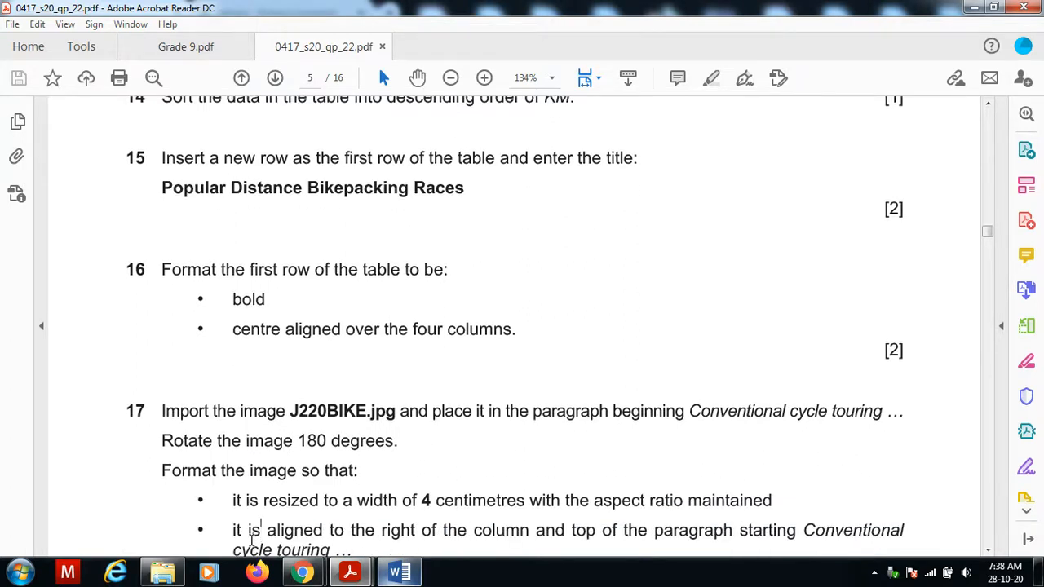
pyautogui.scroll(-2, 257, 534)
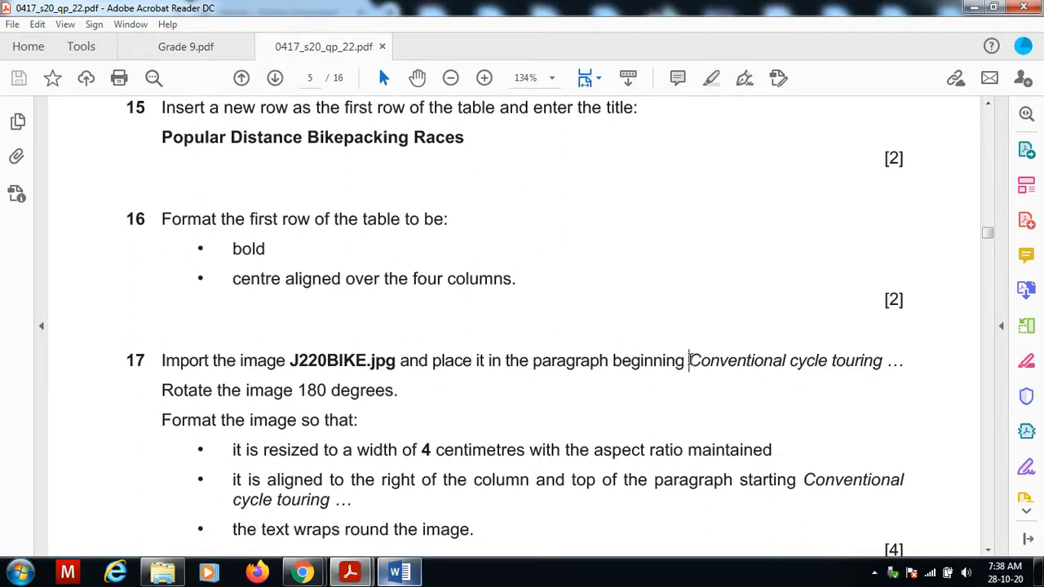
pyautogui.moveTo(689, 361); pyautogui.dragTo(866, 364)
pyautogui.hotkey('ctrl', 'c')
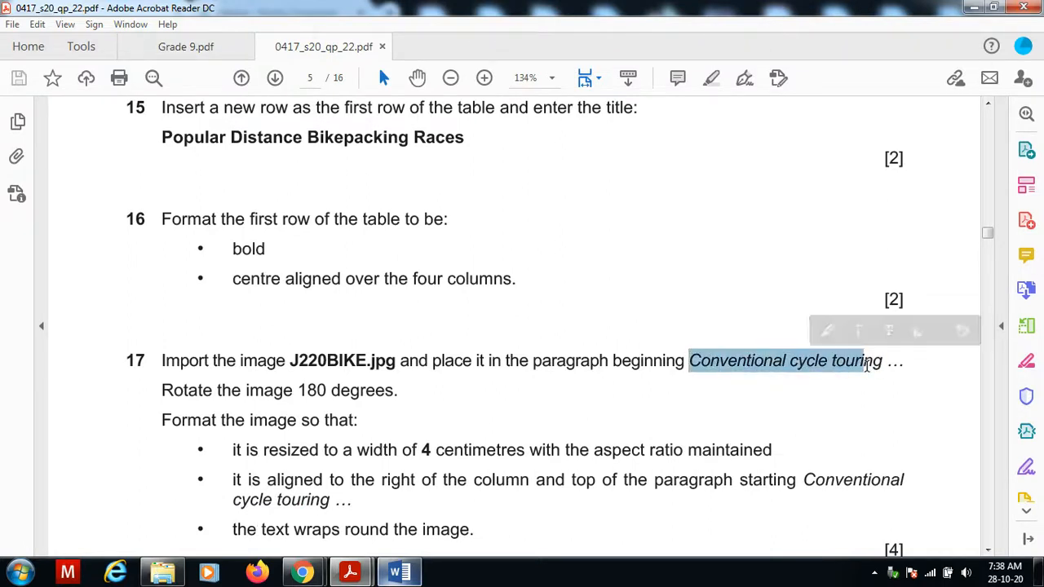
pyautogui.click(400, 574)
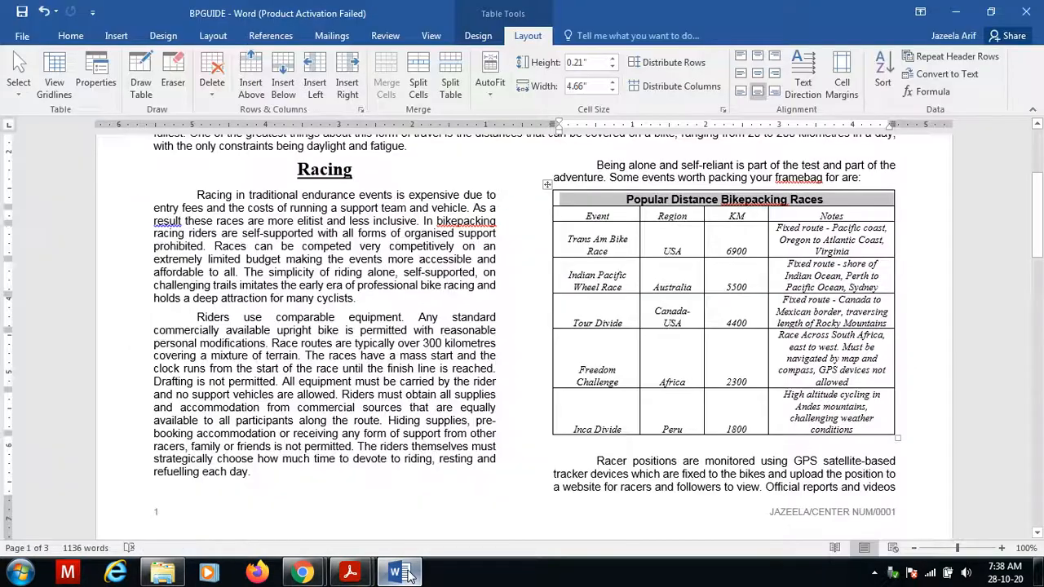
# Search the document for Conventional cycle touring and place the cursor at the start of that paragraph.
pyautogui.hotkey('ctrl', 'f')
pyautogui.hotkey('ctrl', 'v')
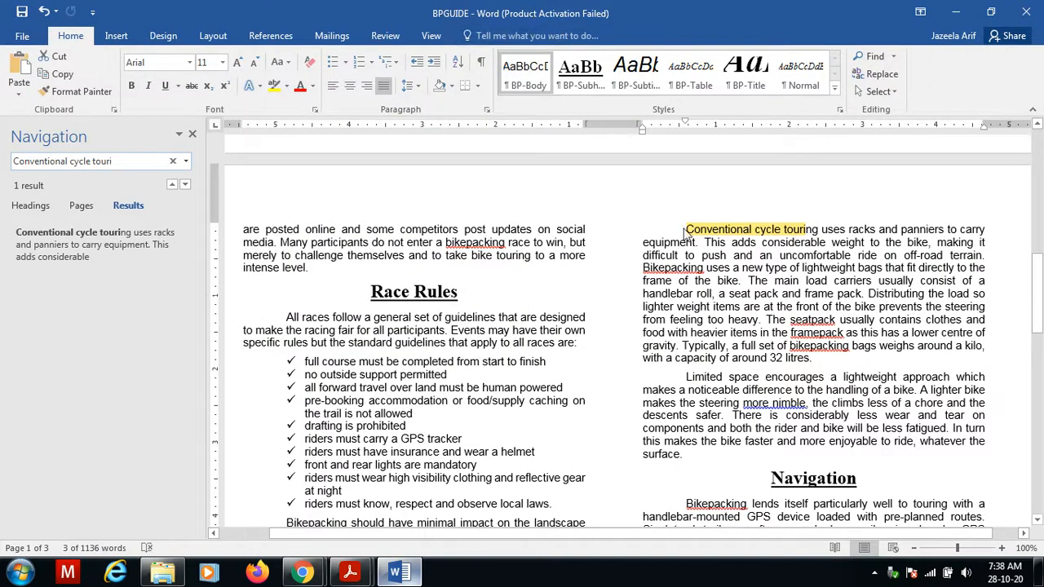
pyautogui.click(684, 229)
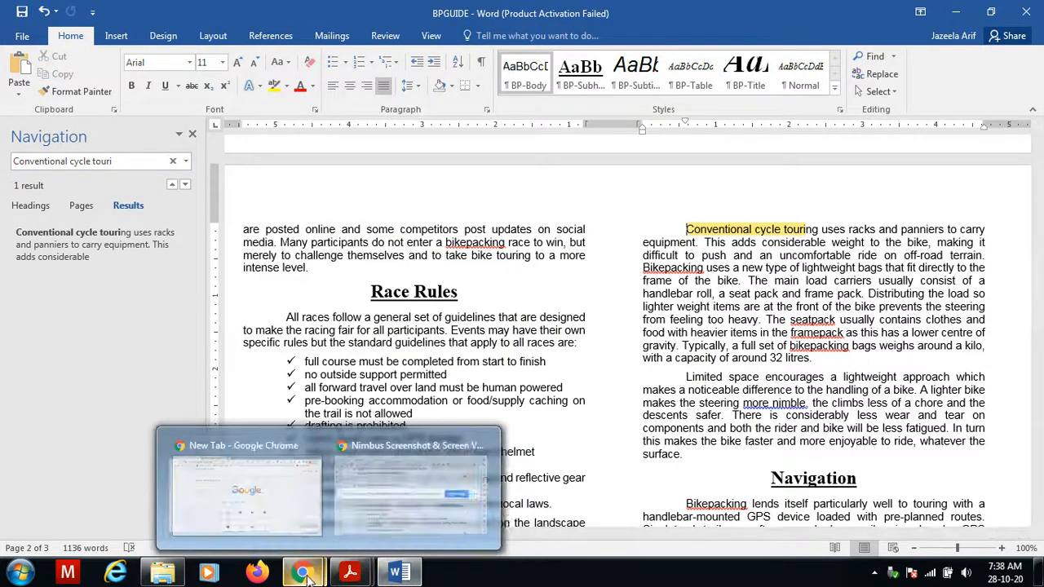
# Browse to the June 2020 confidential source files folder in File Explorer.
pyautogui.click(162, 573)
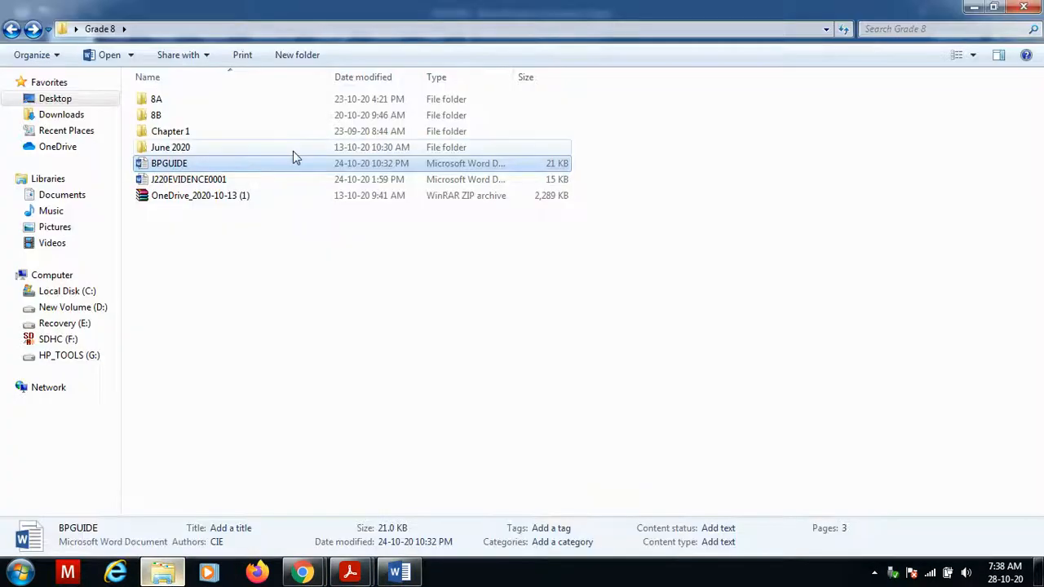
pyautogui.doubleClick(214, 149)
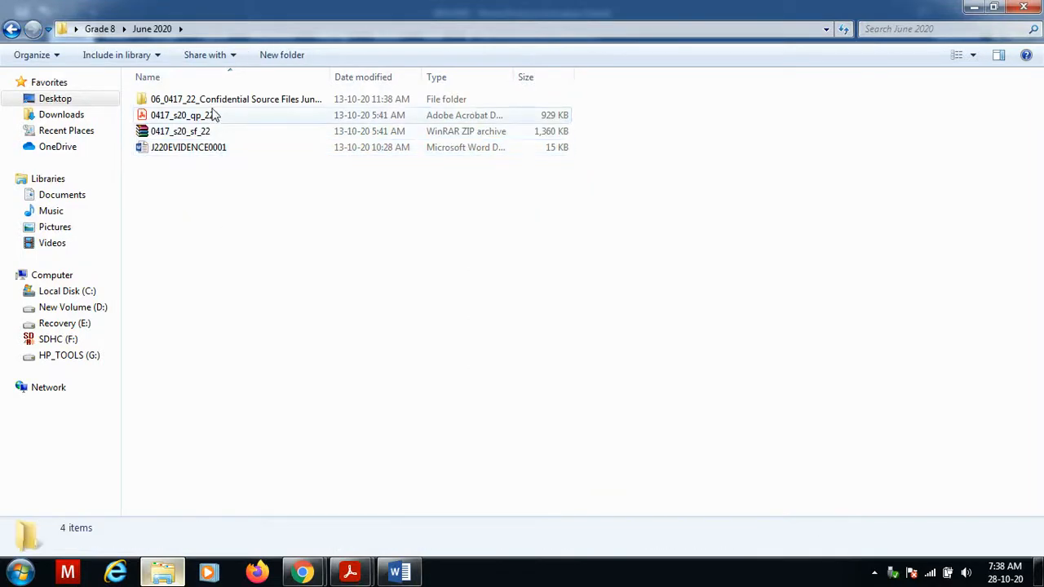
pyautogui.doubleClick(214, 101)
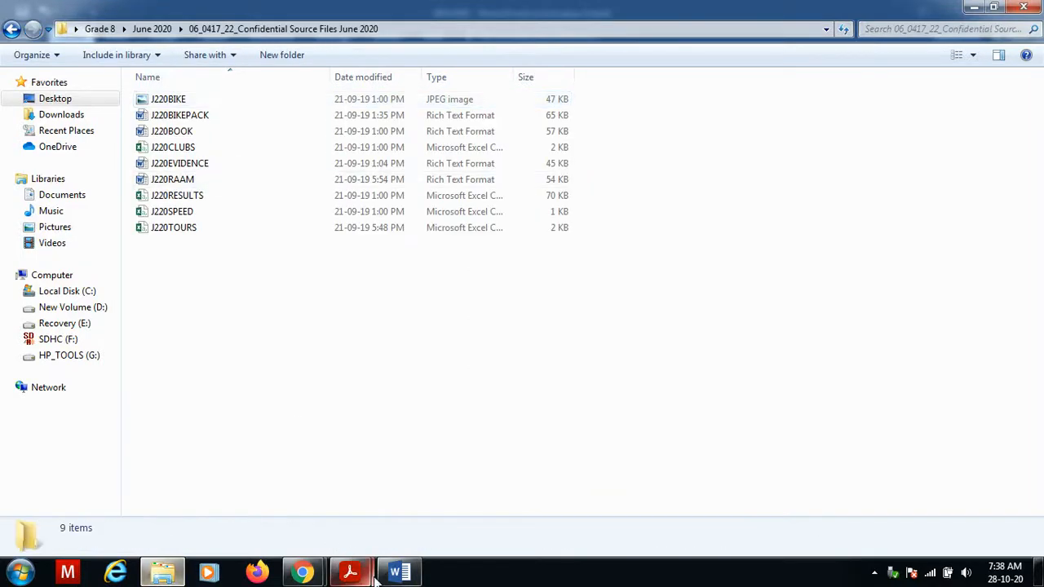
# Select the J220BIKE image file in the source files folder and return to the document.
pyautogui.moveTo(359, 575)
pyautogui.click(425, 451)
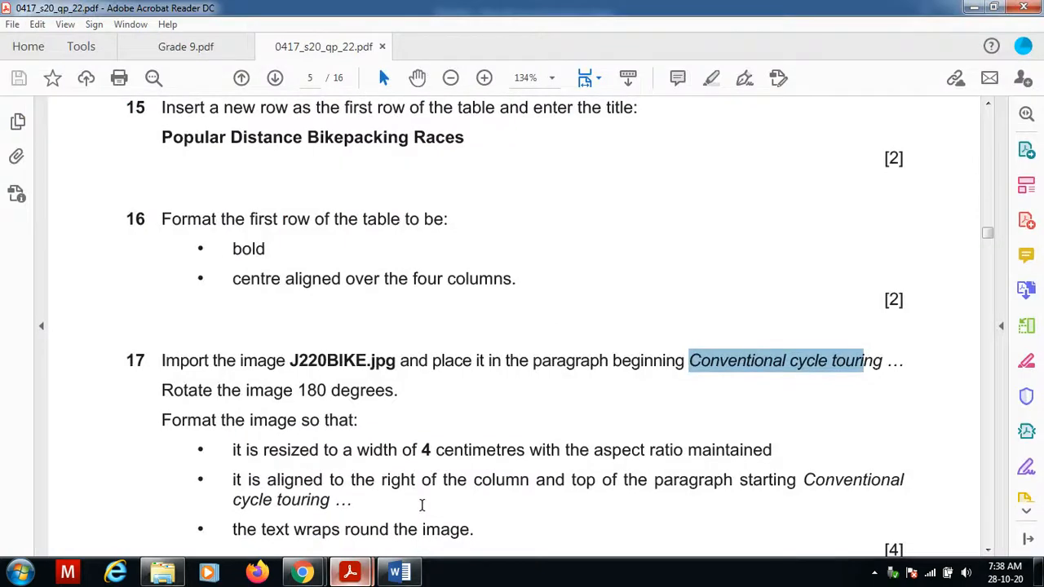
pyautogui.moveTo(163, 573)
pyautogui.click(159, 440)
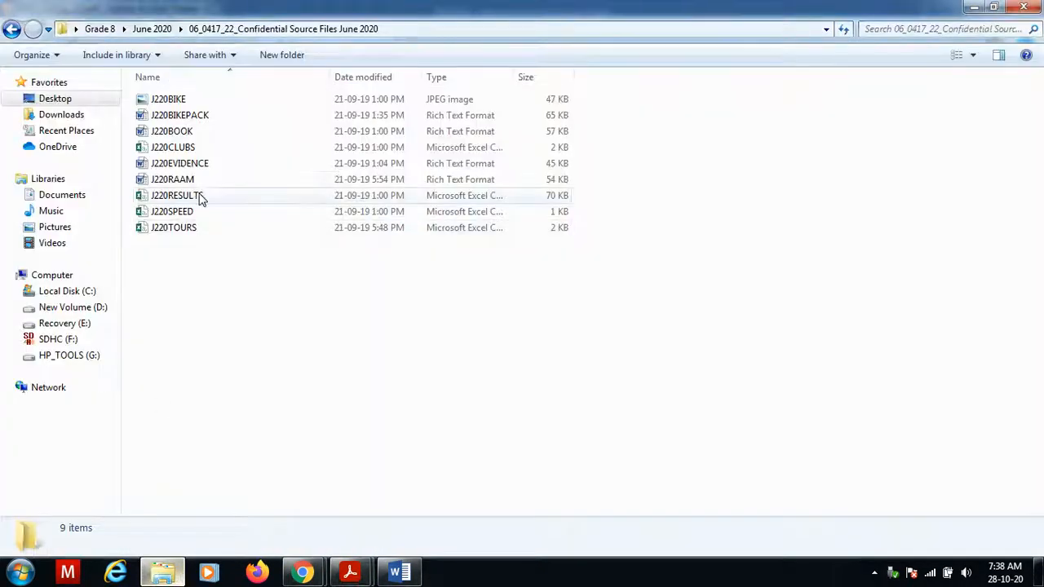
pyautogui.click(188, 101)
pyautogui.click(401, 573)
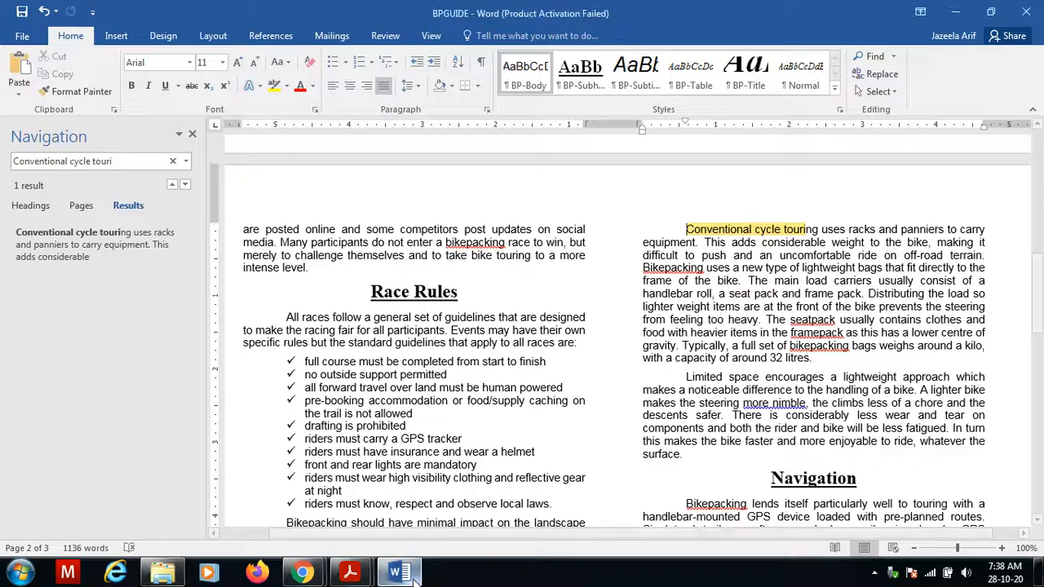
pyautogui.hotkey('ctrl', 'a')
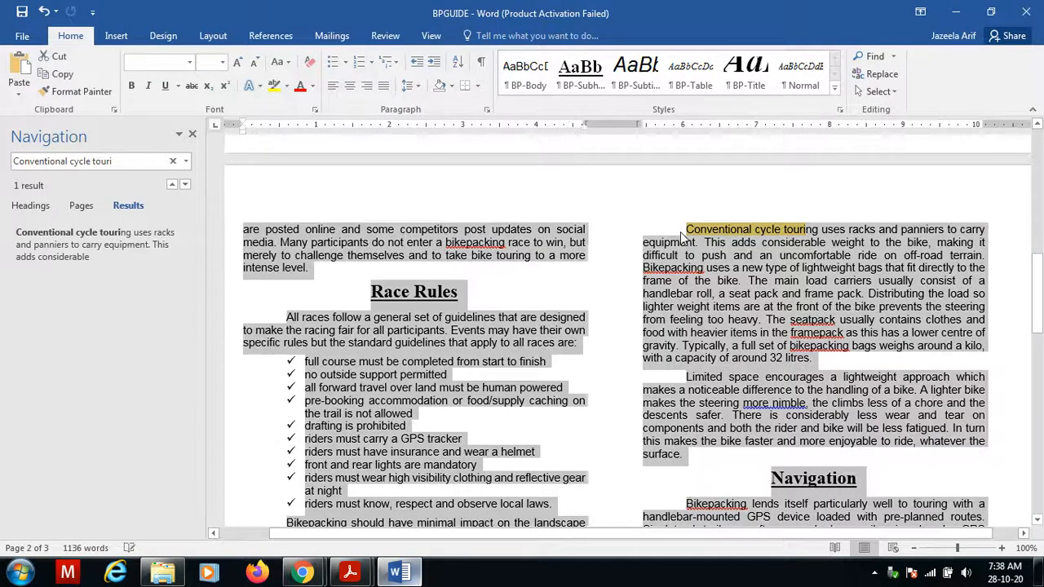
pyautogui.press('Delete')
pyautogui.hotkey('ctrl', 'z')
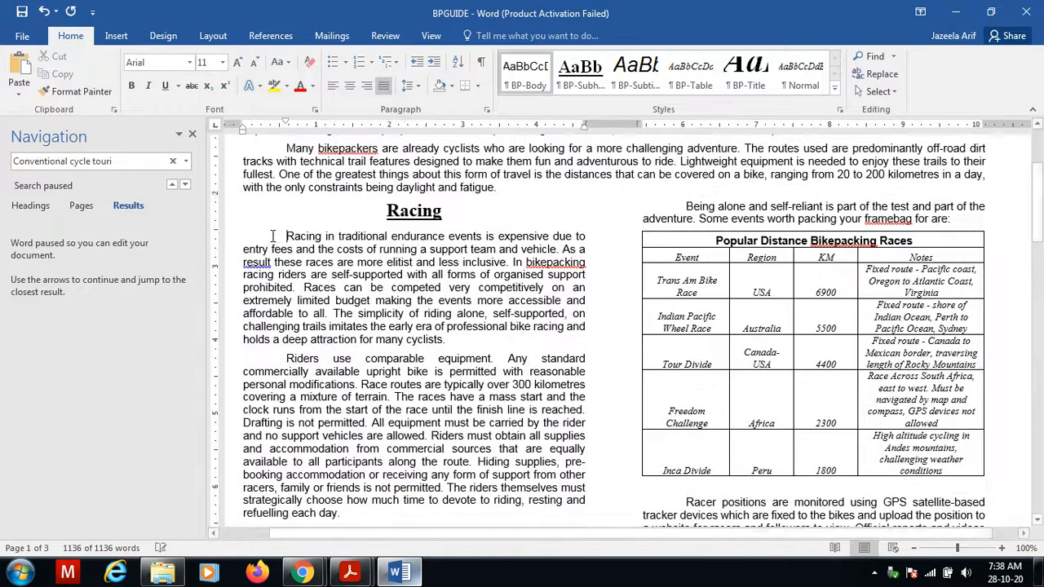
# Paste the J220BIKE image at the start of the paragraph beginning Conventional cycle touring.
pyautogui.click(287, 236)
pyautogui.click(122, 163)
pyautogui.click(123, 163)
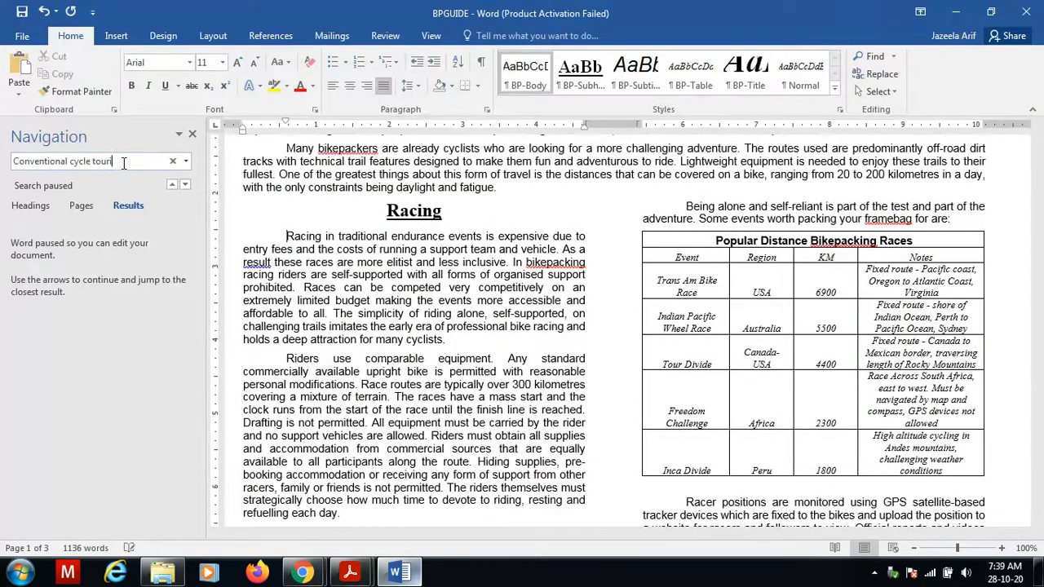
pyautogui.press('Return')
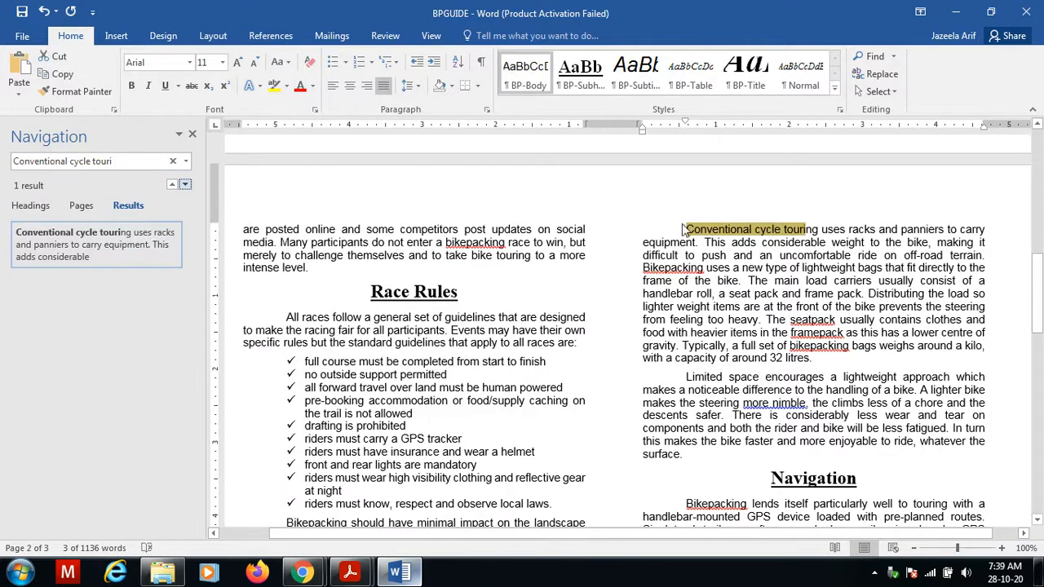
pyautogui.click(683, 230)
pyautogui.hotkey('ctrl', 'v')
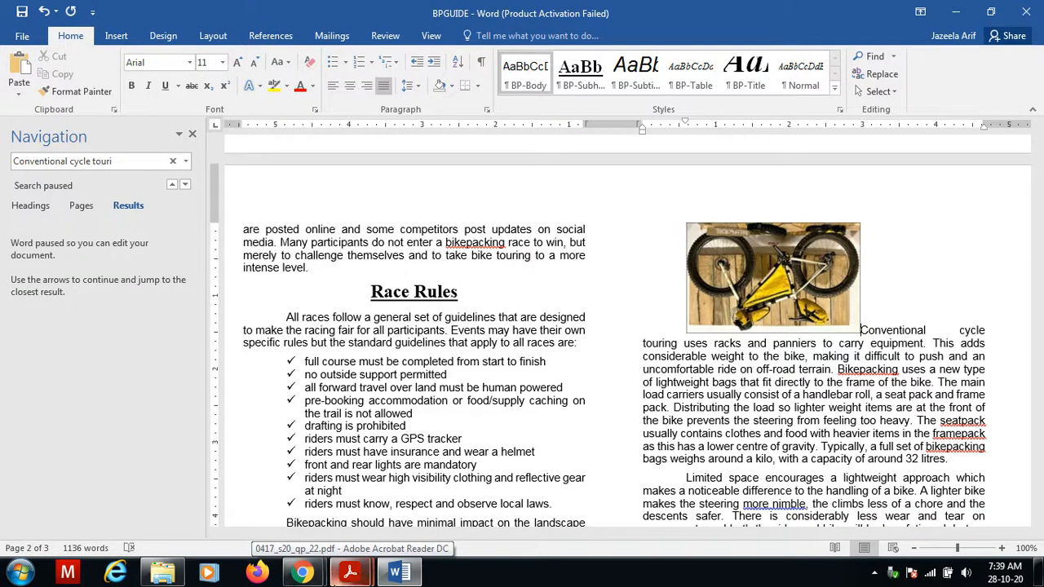
# Flip the inserted bike image vertically.
pyautogui.moveTo(356, 576)
pyautogui.click(407, 528)
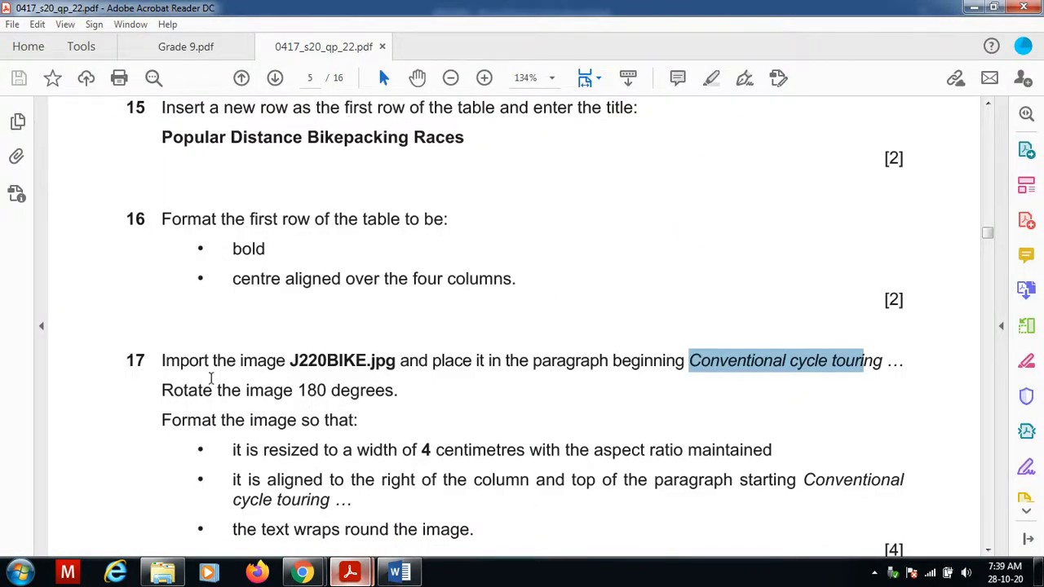
pyautogui.click(414, 575)
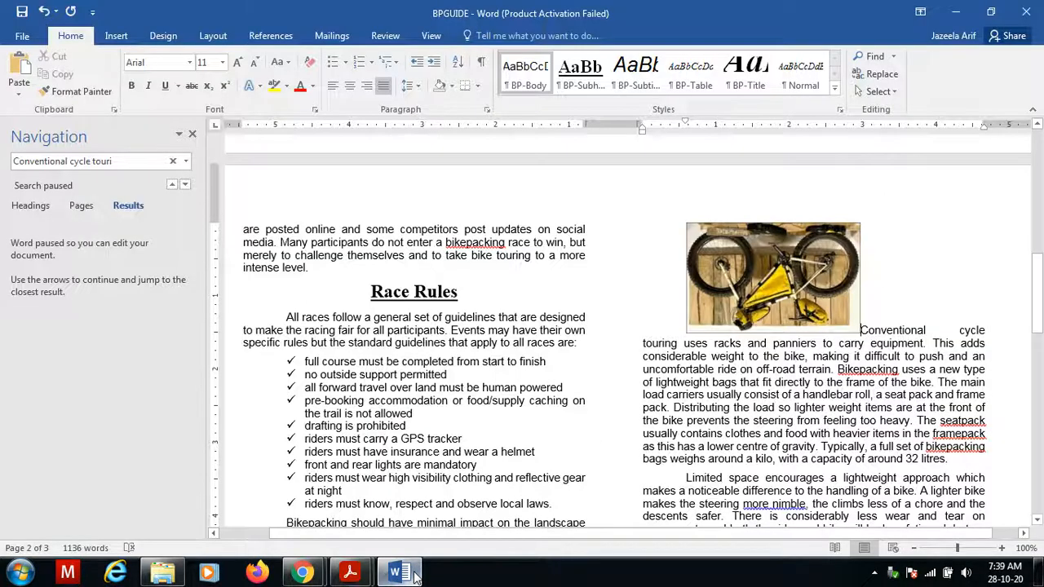
pyautogui.click(734, 300)
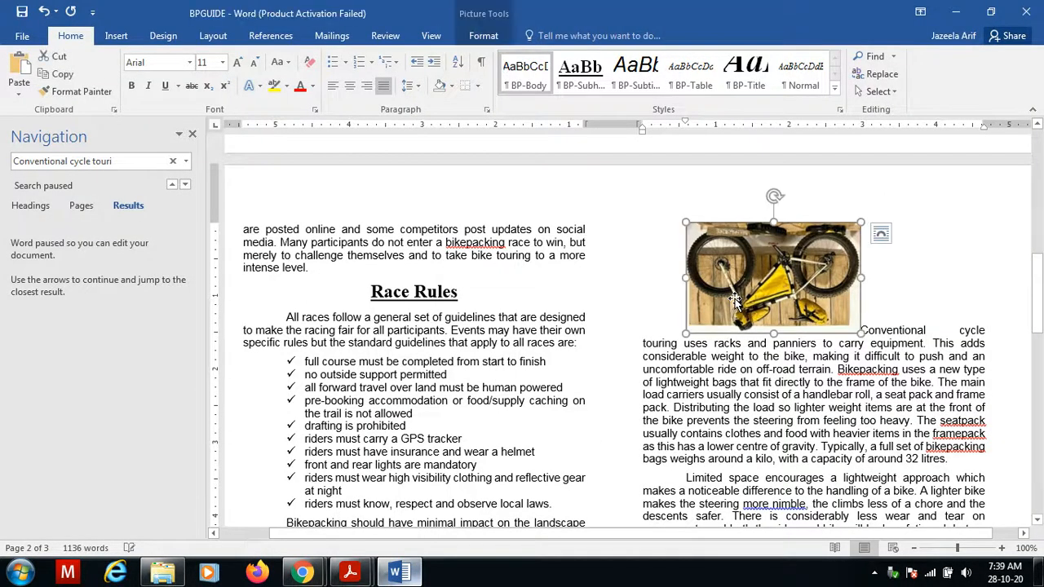
pyautogui.click(483, 35)
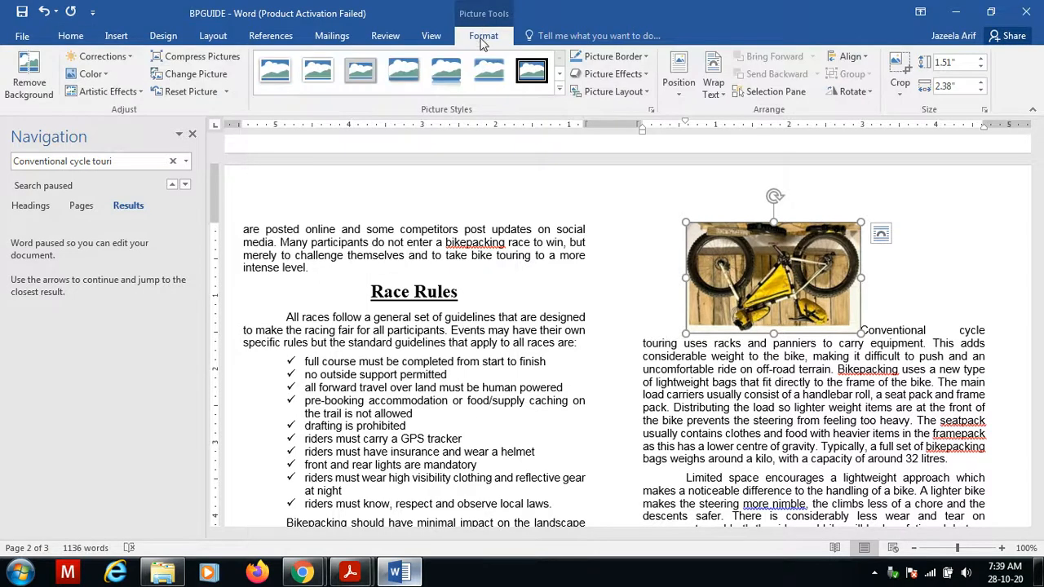
pyautogui.click(868, 95)
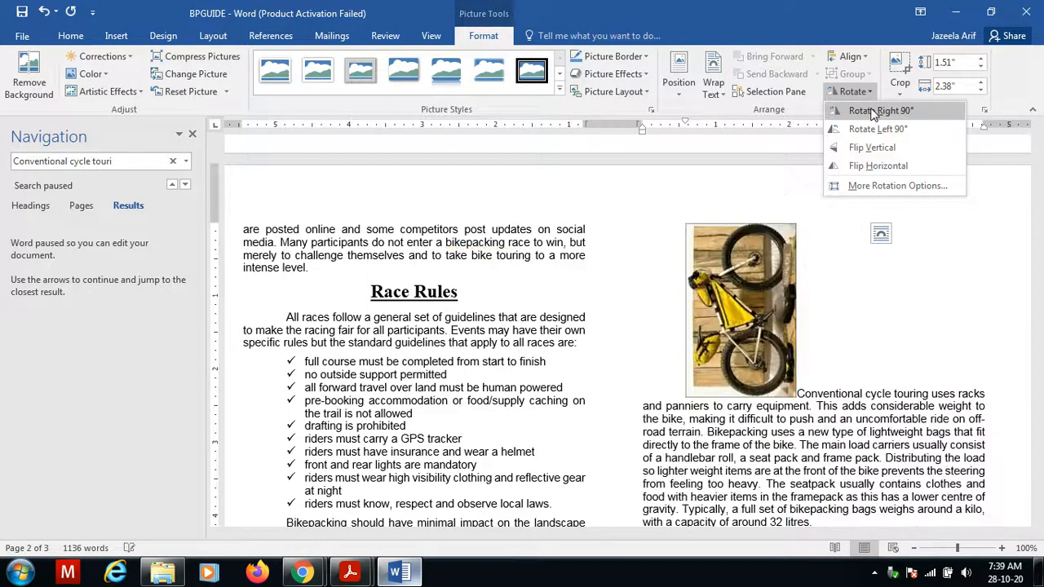
pyautogui.click(874, 148)
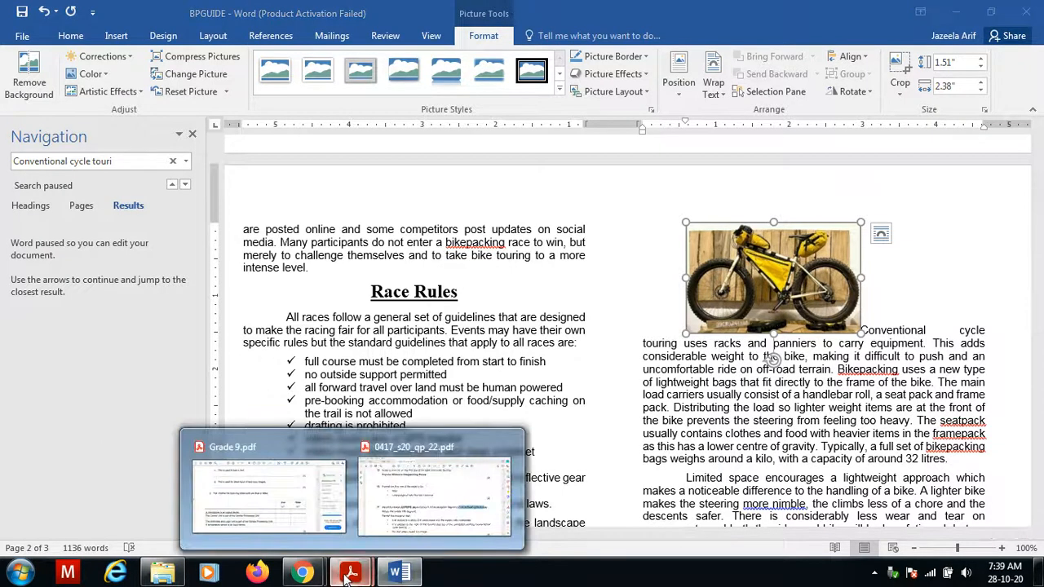
# Resize the image to a width of 4 cm with the aspect ratio locked.
pyautogui.moveTo(349, 578)
pyautogui.click(433, 493)
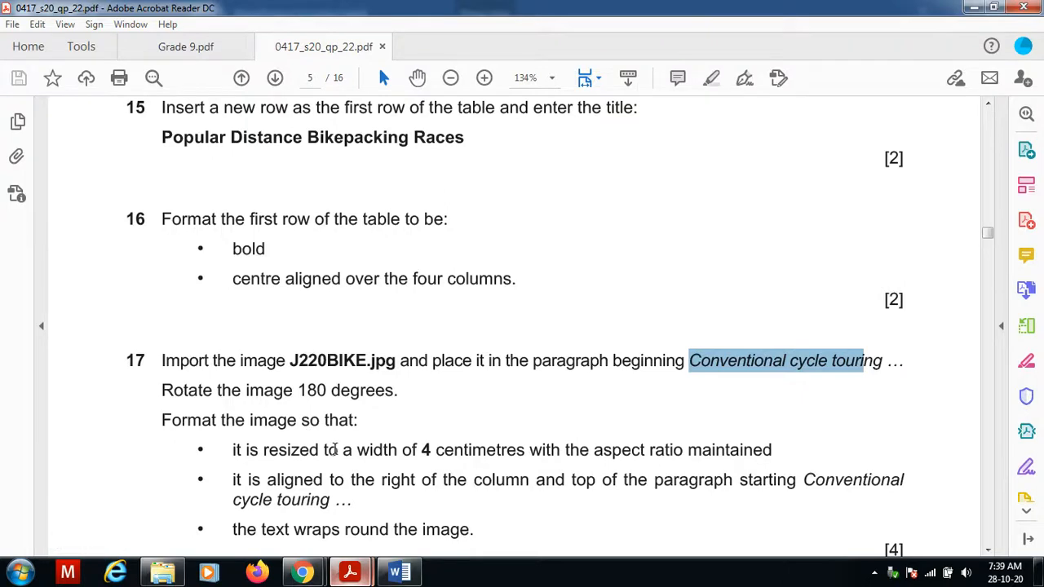
pyautogui.click(338, 449)
pyautogui.scroll(-1, 334, 450)
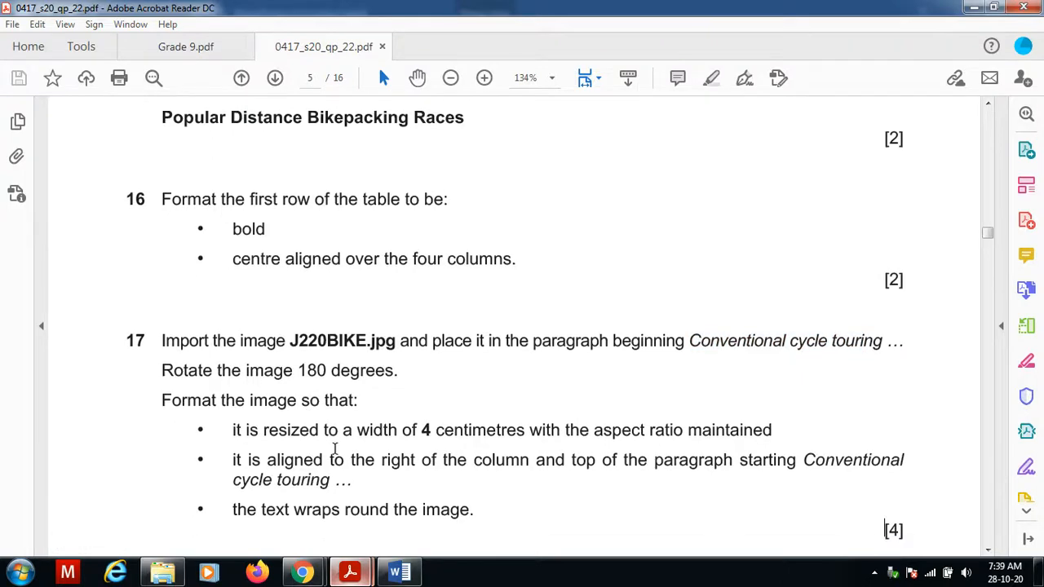
pyautogui.click(440, 489)
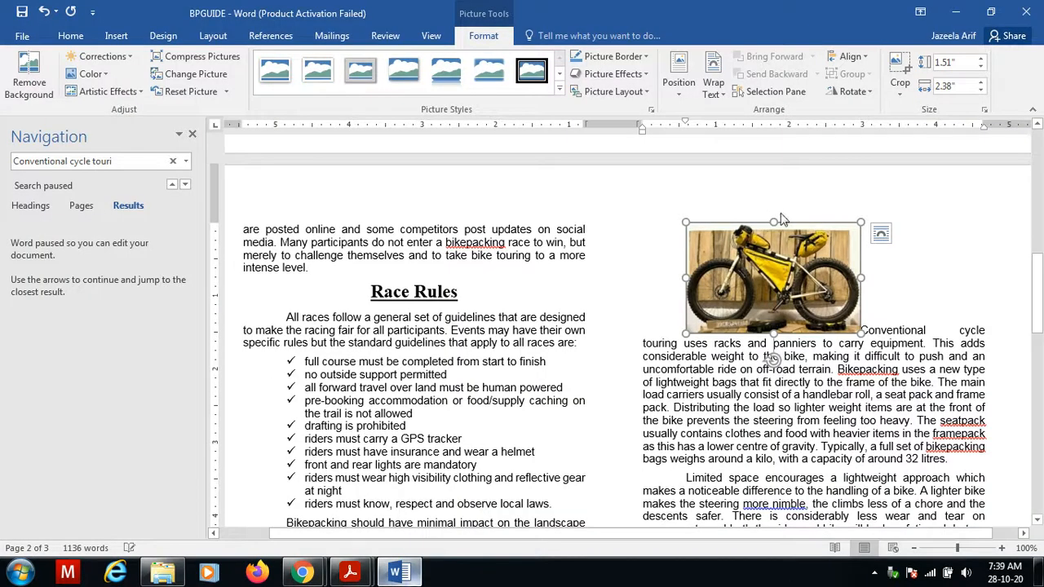
pyautogui.rightClick(771, 270)
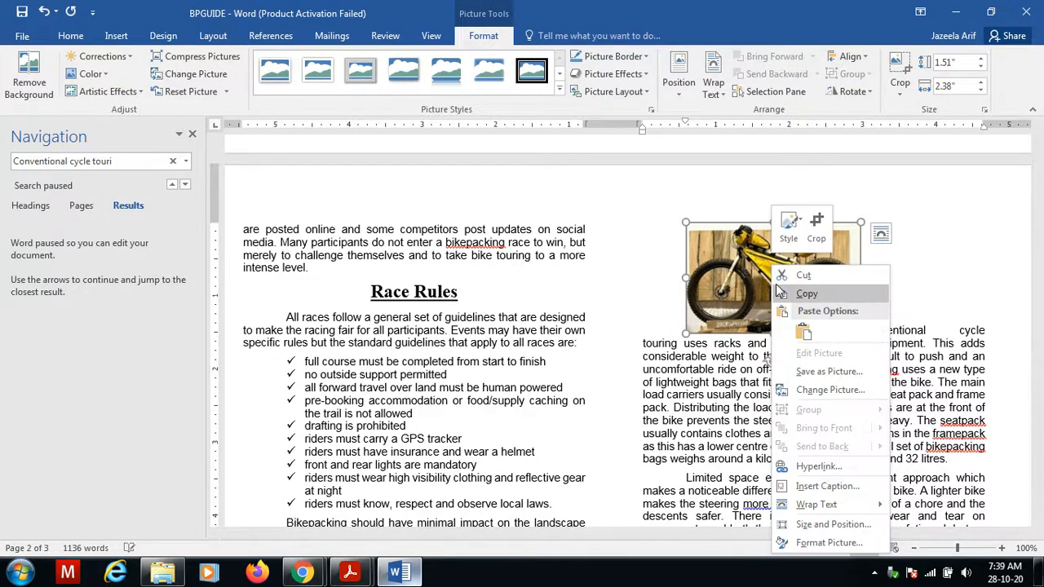
pyautogui.click(832, 524)
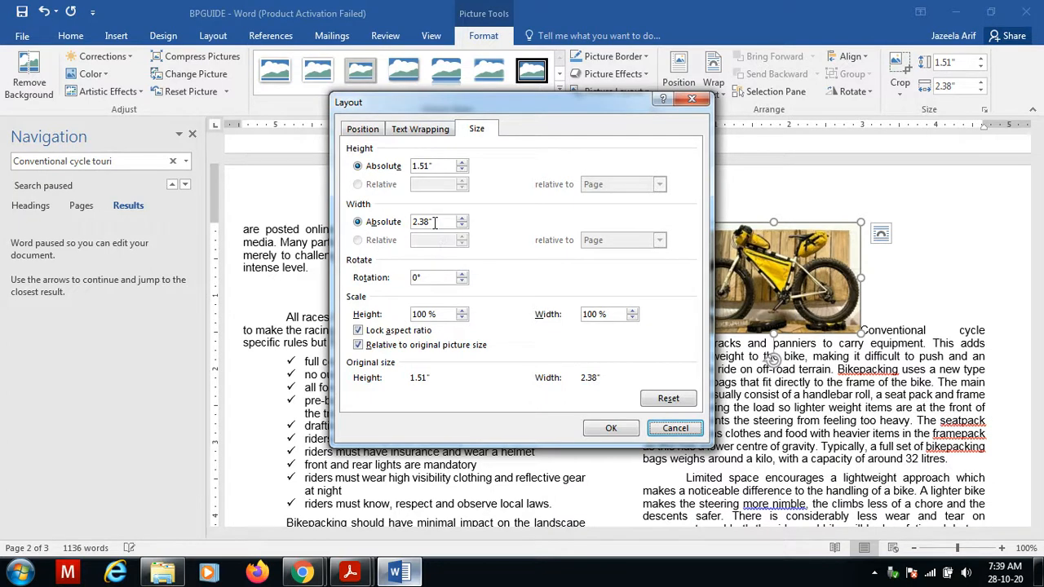
pyautogui.moveTo(434, 222); pyautogui.dragTo(379, 205)
pyautogui.write('4 cm')
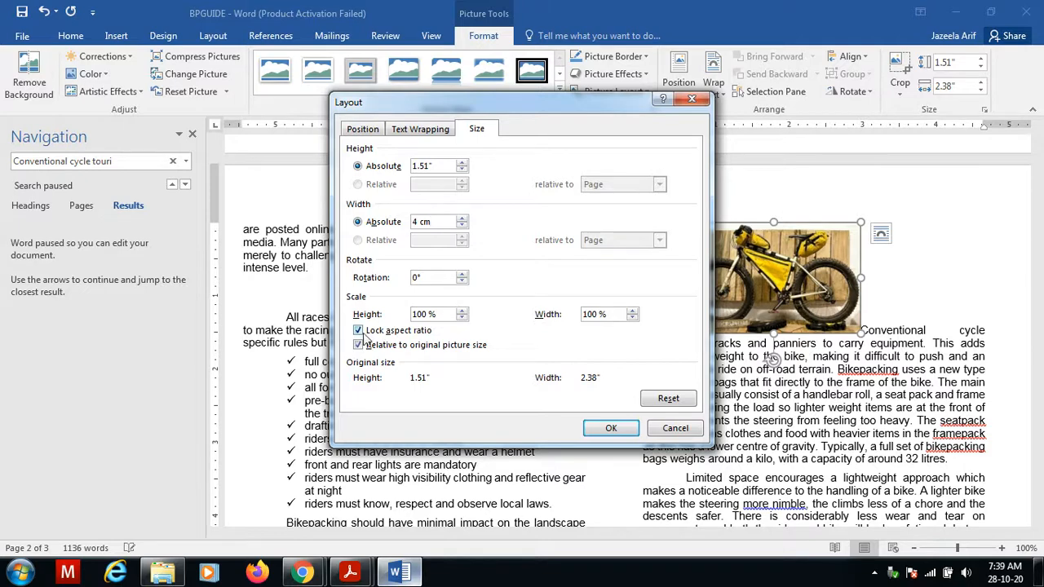
pyautogui.click(610, 428)
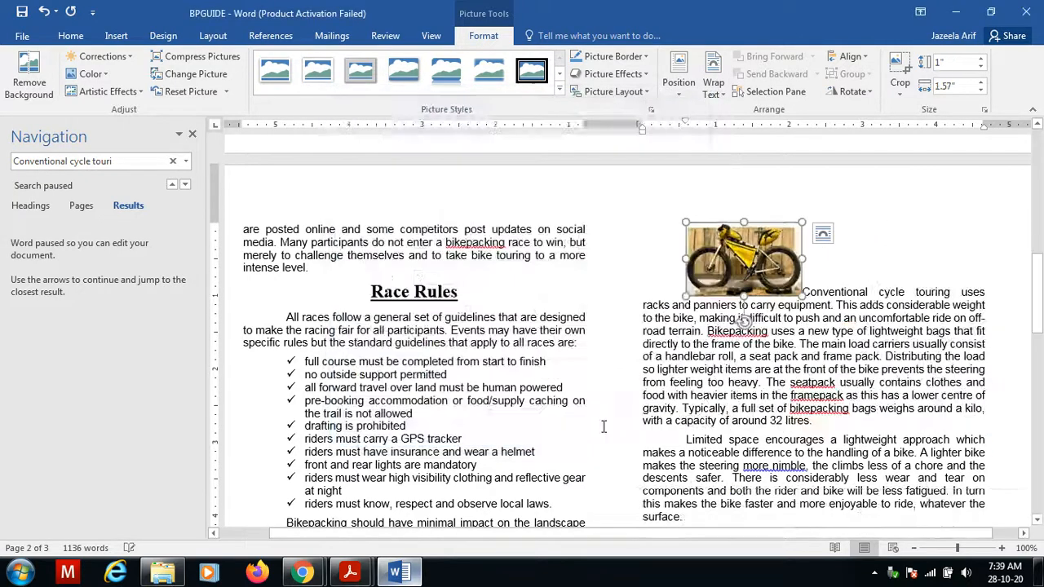
# Set the image's text wrapping to Square so the paragraph wraps around it.
pyautogui.click(405, 576)
pyautogui.click(408, 577)
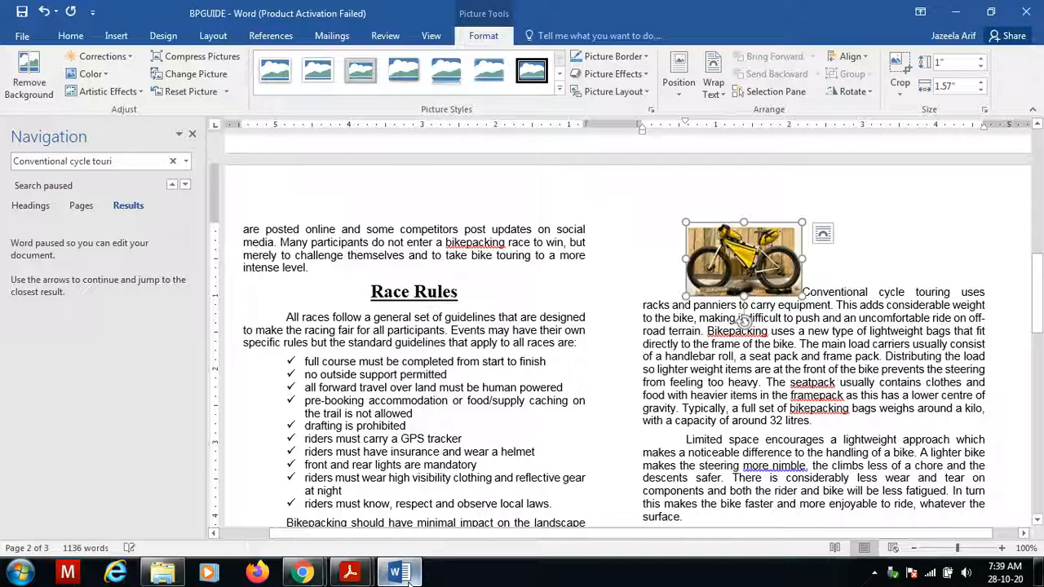
pyautogui.click(412, 575)
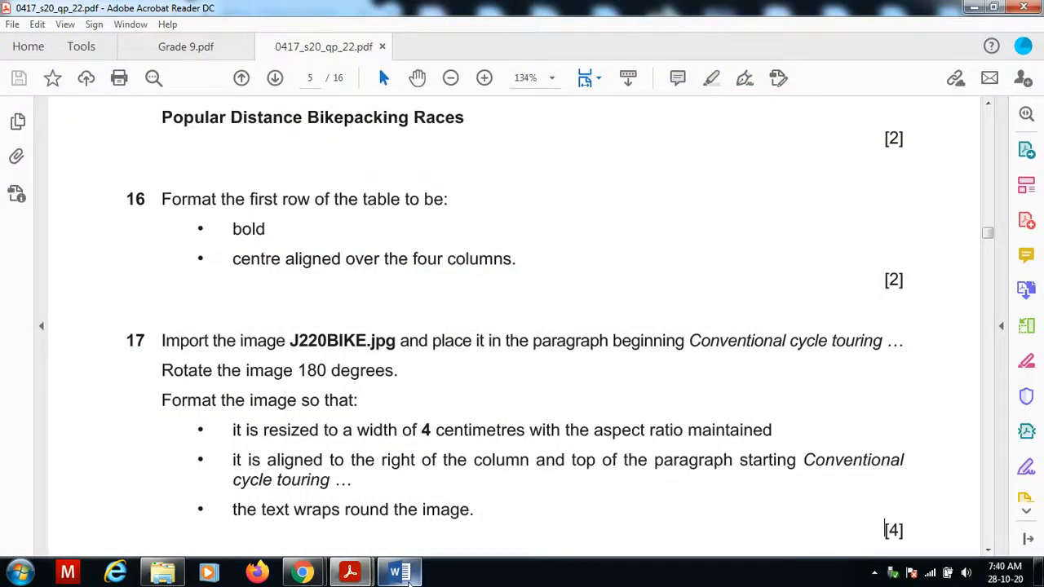
pyautogui.click(412, 576)
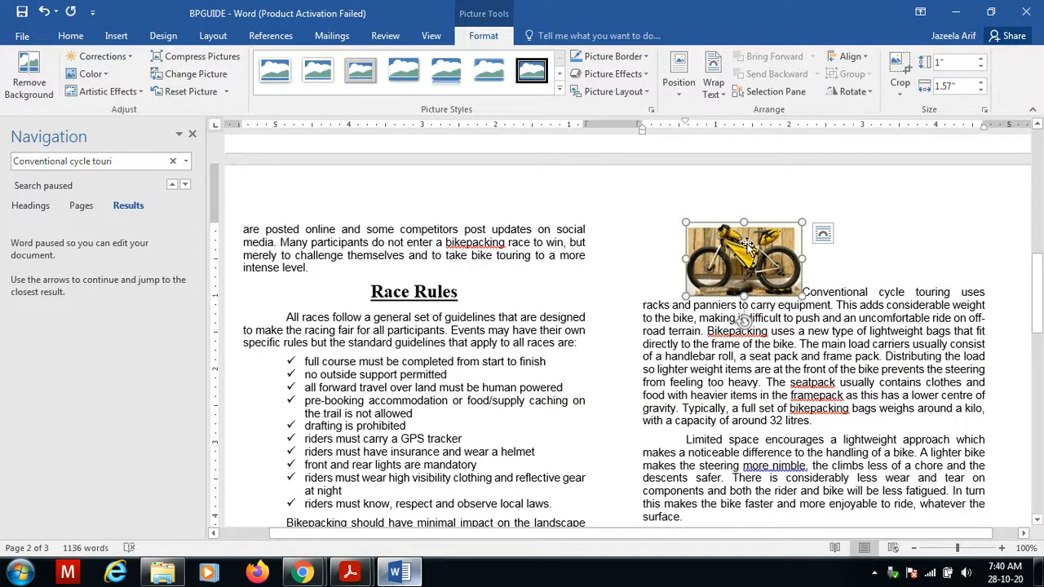
pyautogui.click(824, 236)
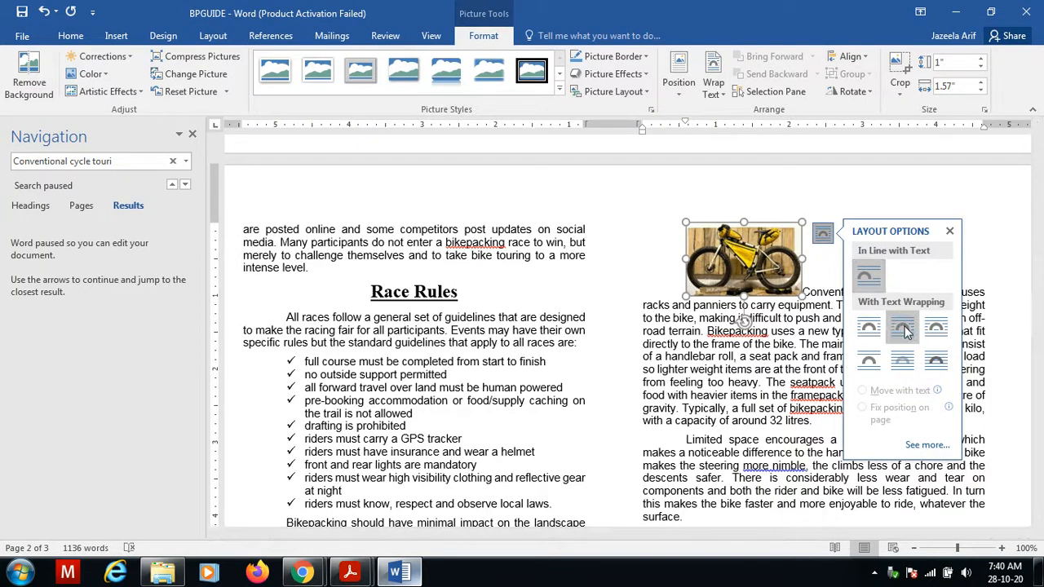
pyautogui.click(870, 329)
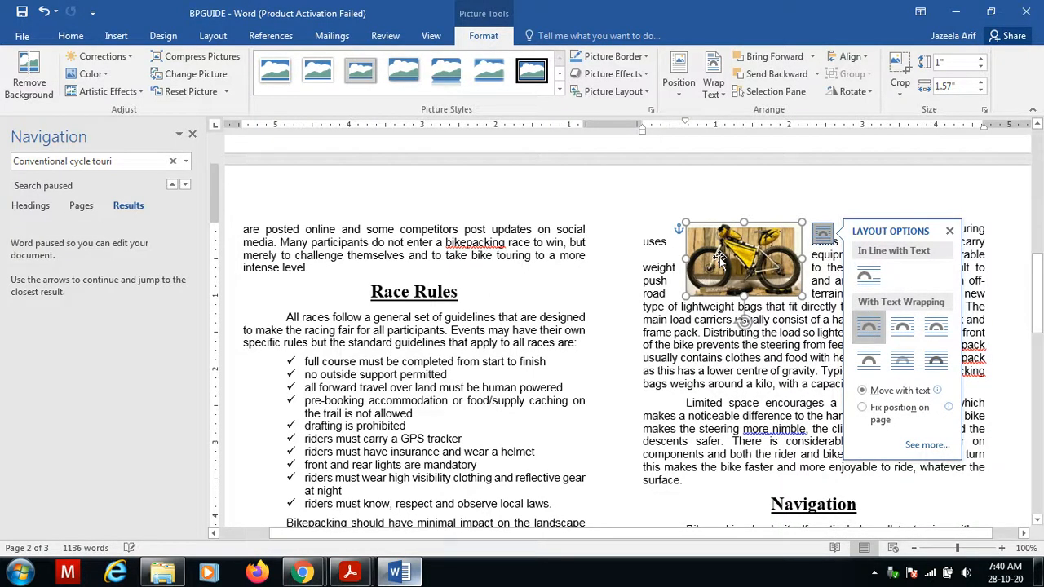
pyautogui.click(755, 372)
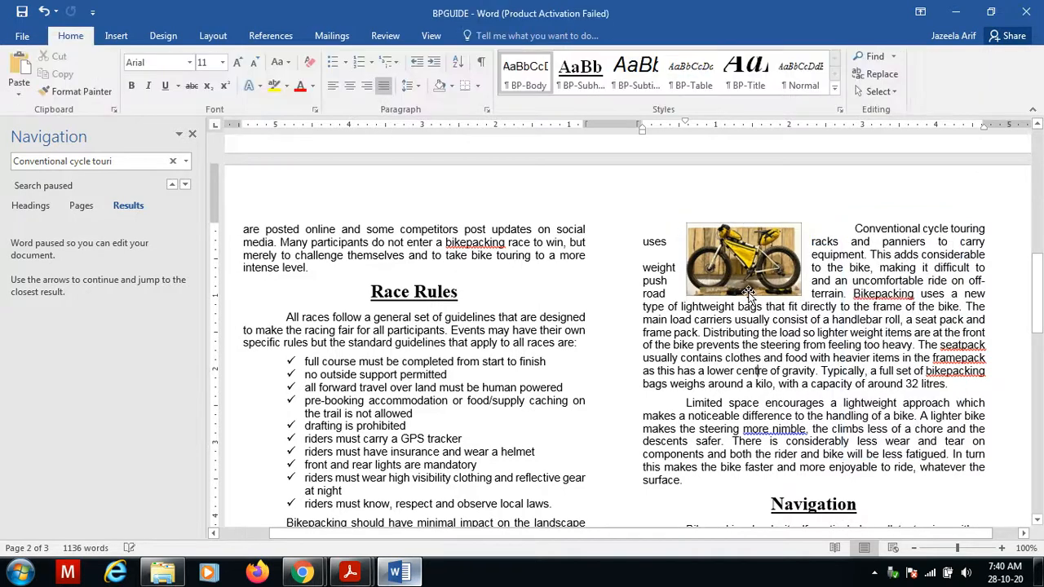
# Move the image to the top corner of the Conventional cycle touring paragraph.
pyautogui.moveTo(746, 269); pyautogui.dragTo(704, 259)
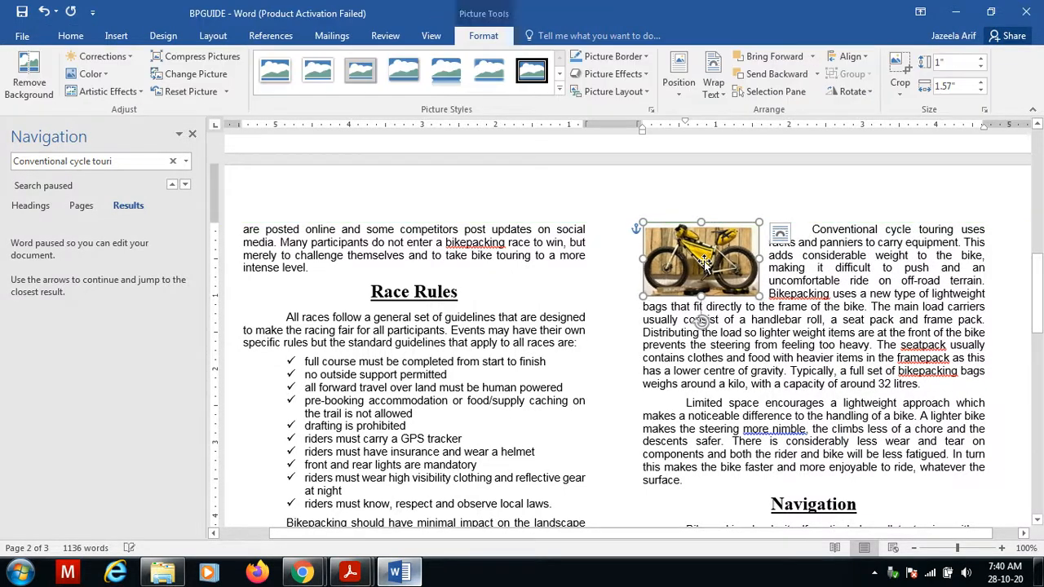
pyautogui.click(399, 574)
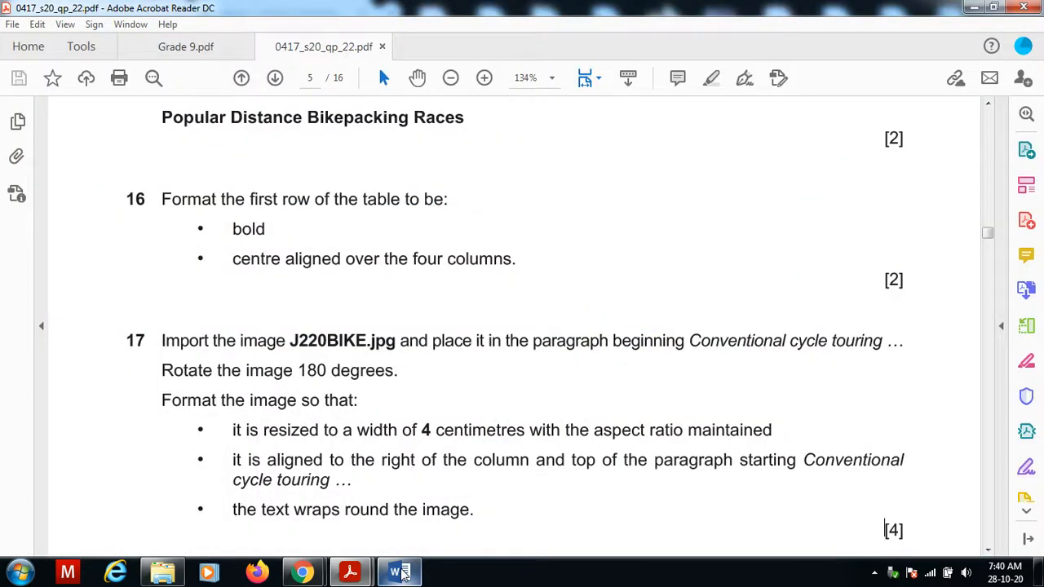
pyautogui.click(400, 574)
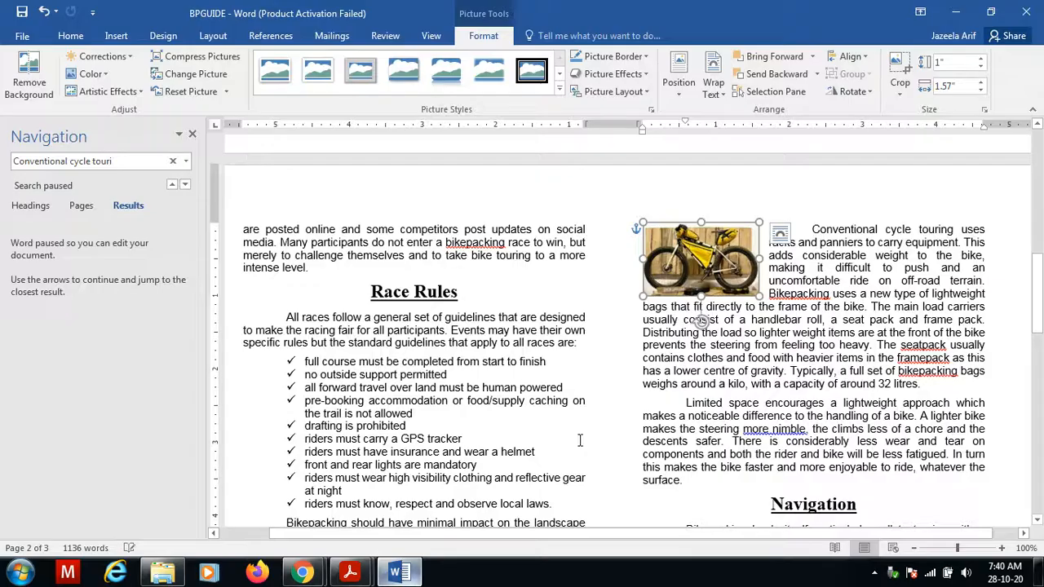
pyautogui.click(399, 573)
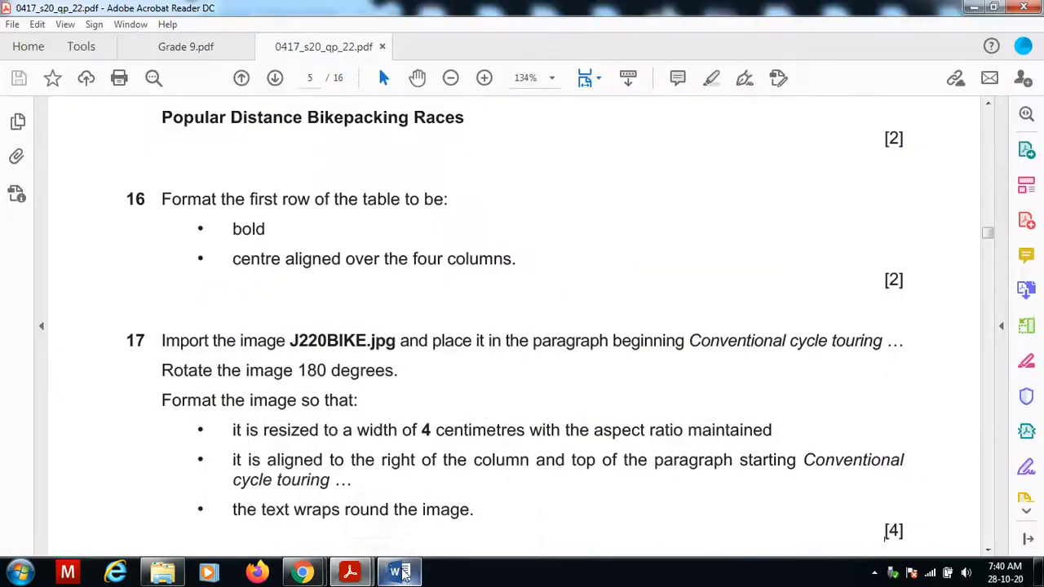
# Read the spell check task, switch to the document and start a spelling and grammar check of the whole document.
pyautogui.scroll(-5, 344, 487)
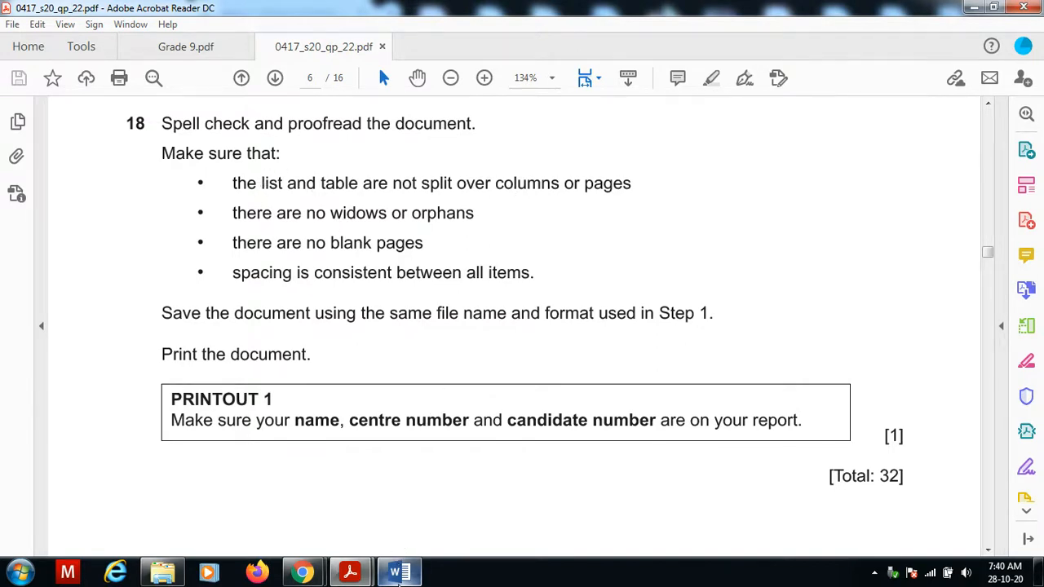
pyautogui.click(399, 580)
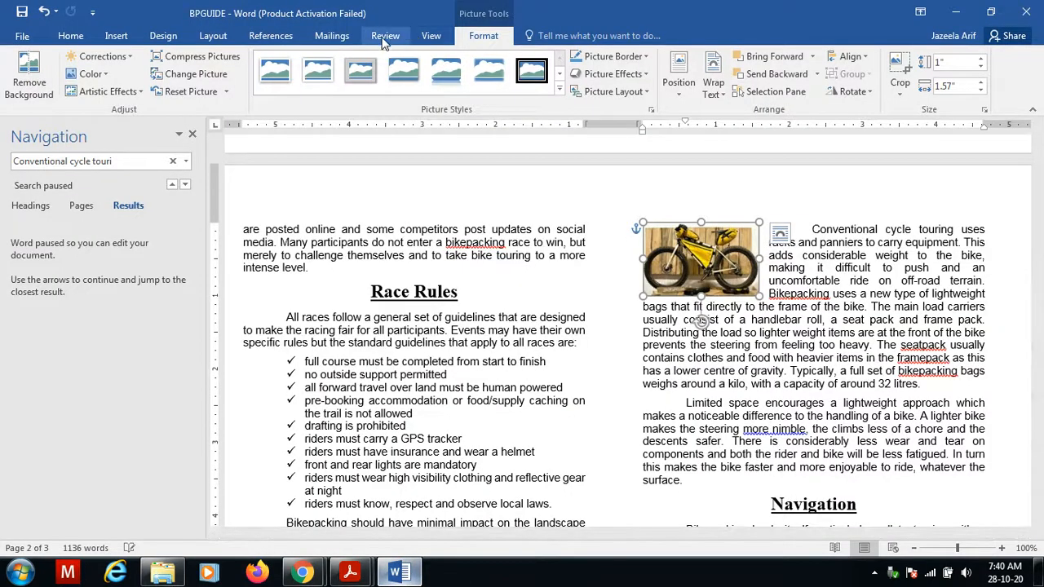
pyautogui.click(384, 38)
pyautogui.click(18, 91)
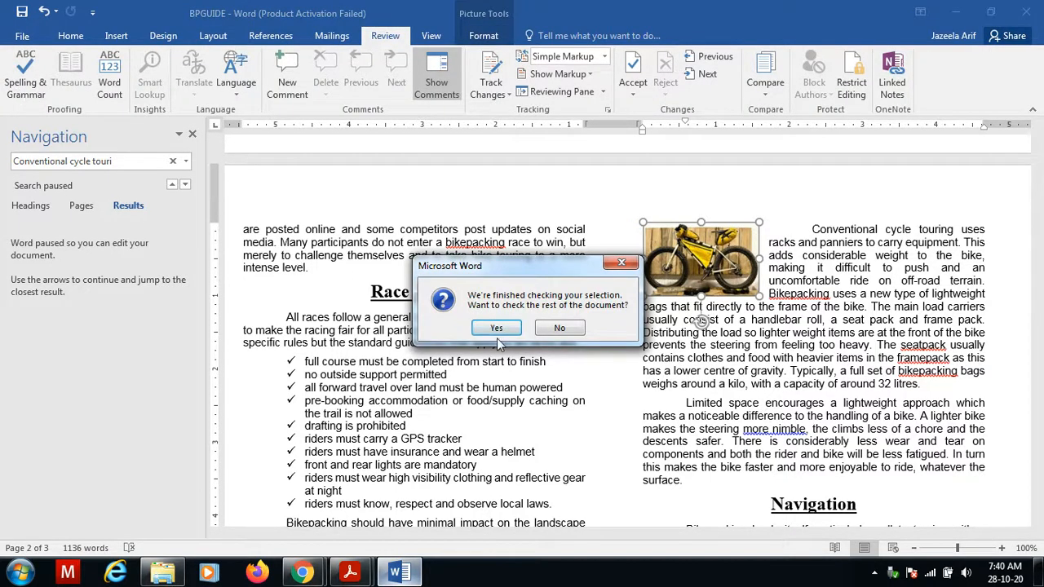
pyautogui.click(498, 329)
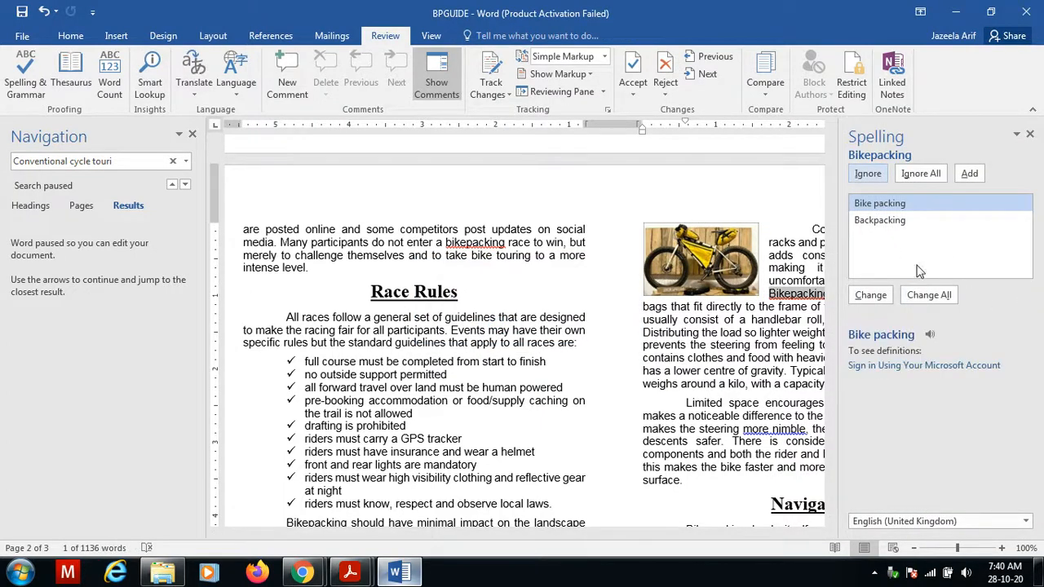
# Ignore all flagged instances of Bikepacking, seatpack, framepack and bikepacking, and ignore the 'more nimble' grammar suggestion.
pyautogui.click(929, 177)
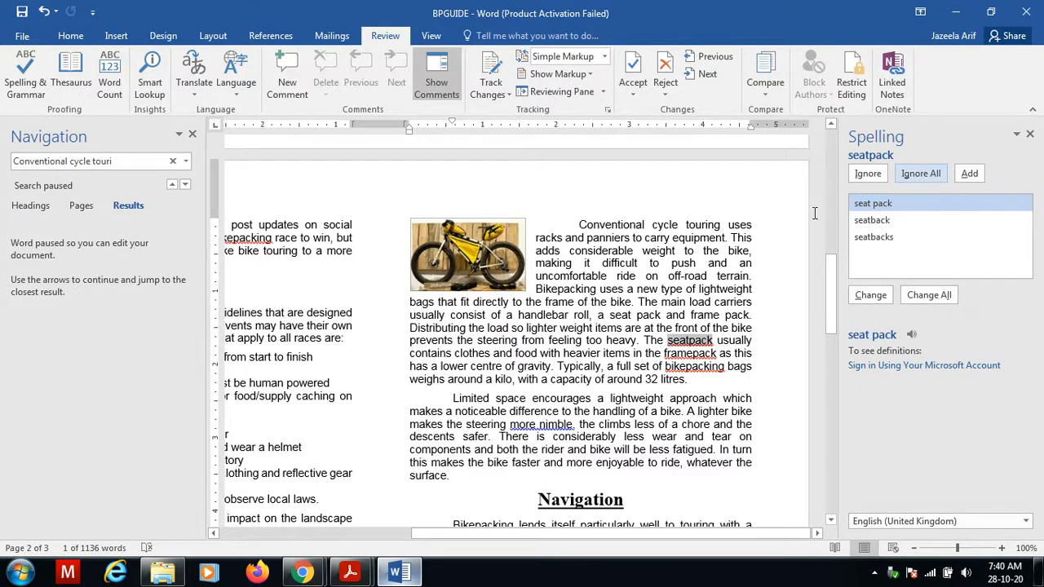
pyautogui.click(926, 175)
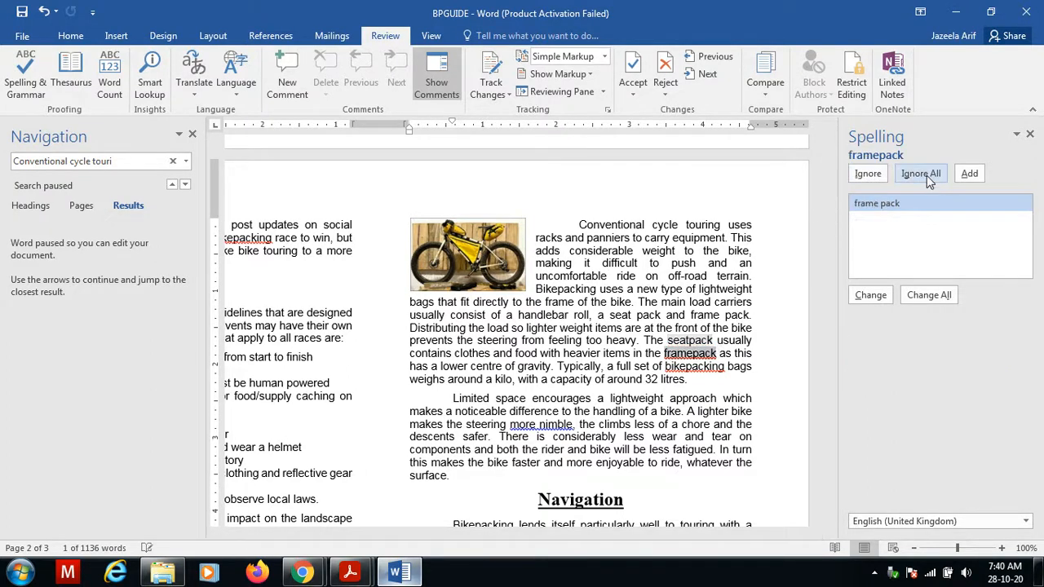
pyautogui.click(927, 176)
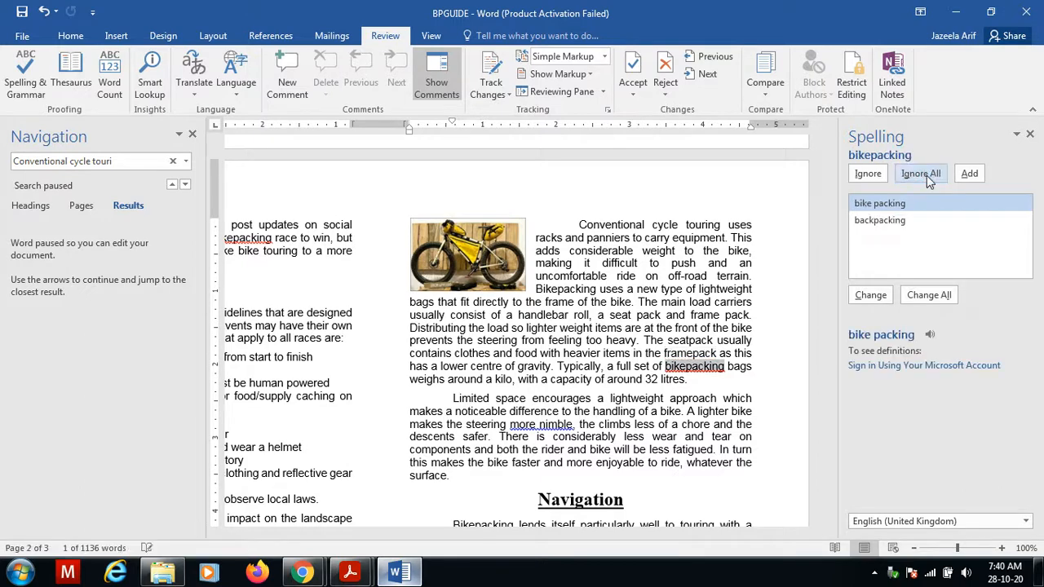
pyautogui.click(926, 176)
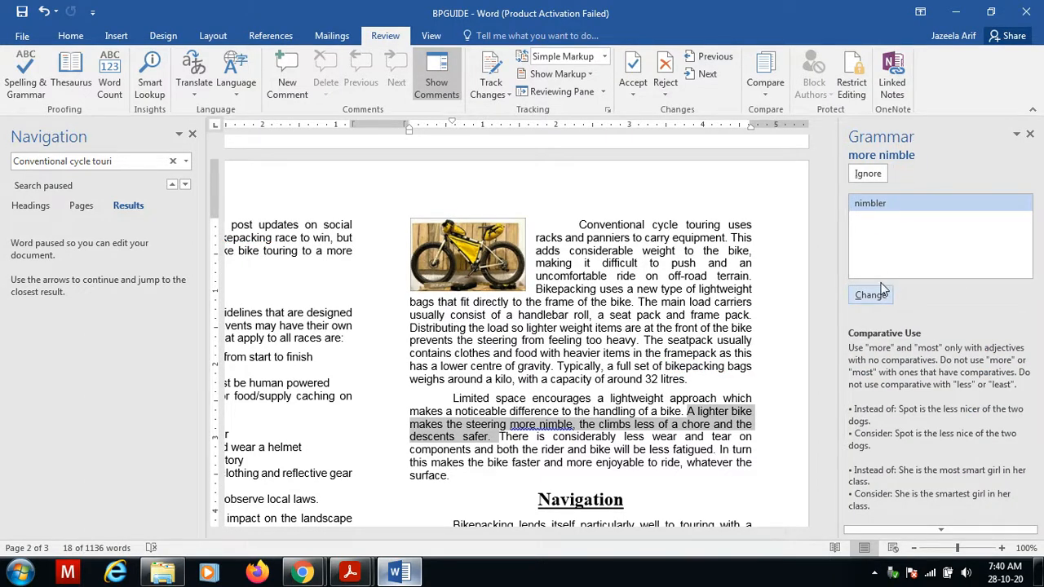
pyautogui.click(867, 174)
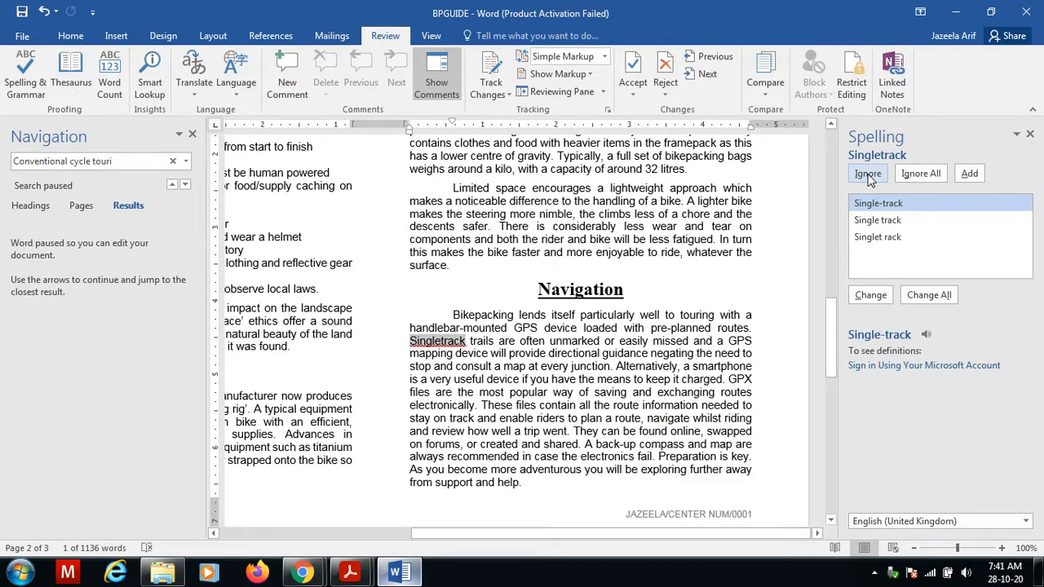
# Change Singletrack to Single-track, ignore the flags on 'To' and bikepackers, and add the comma after 'As a result'.
pyautogui.click(872, 296)
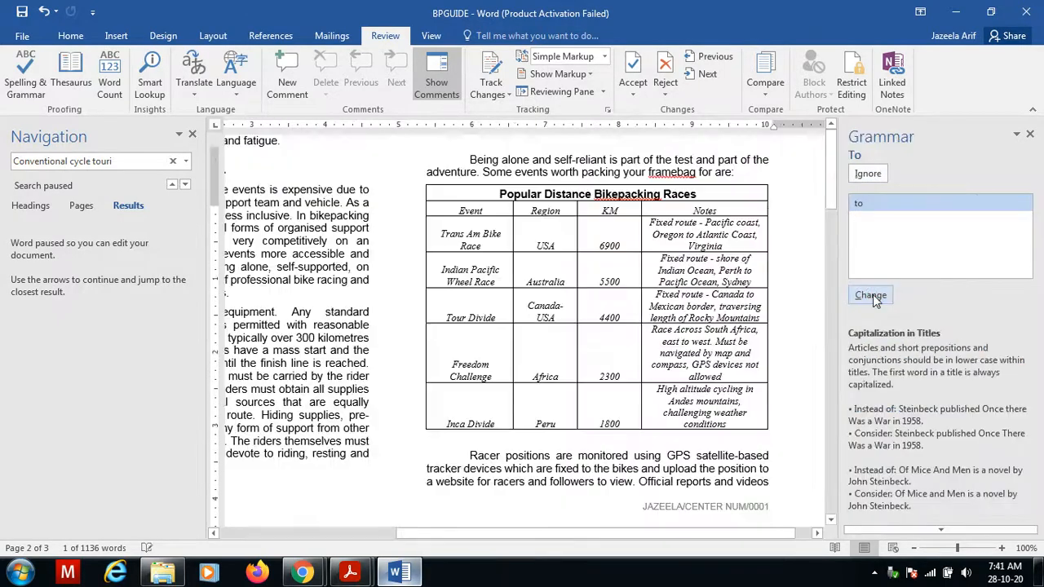
pyautogui.click(869, 181)
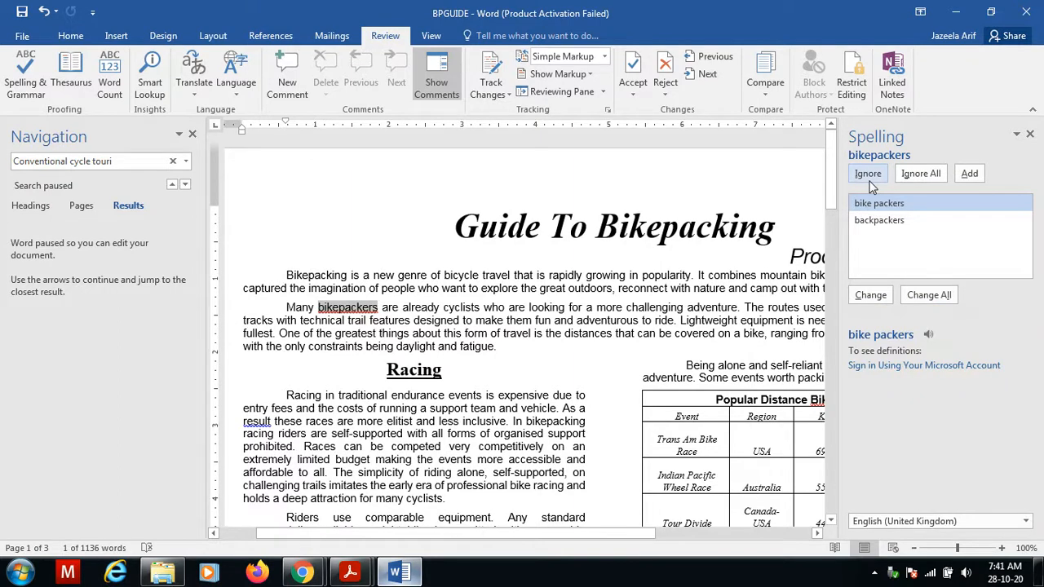
pyautogui.click(869, 182)
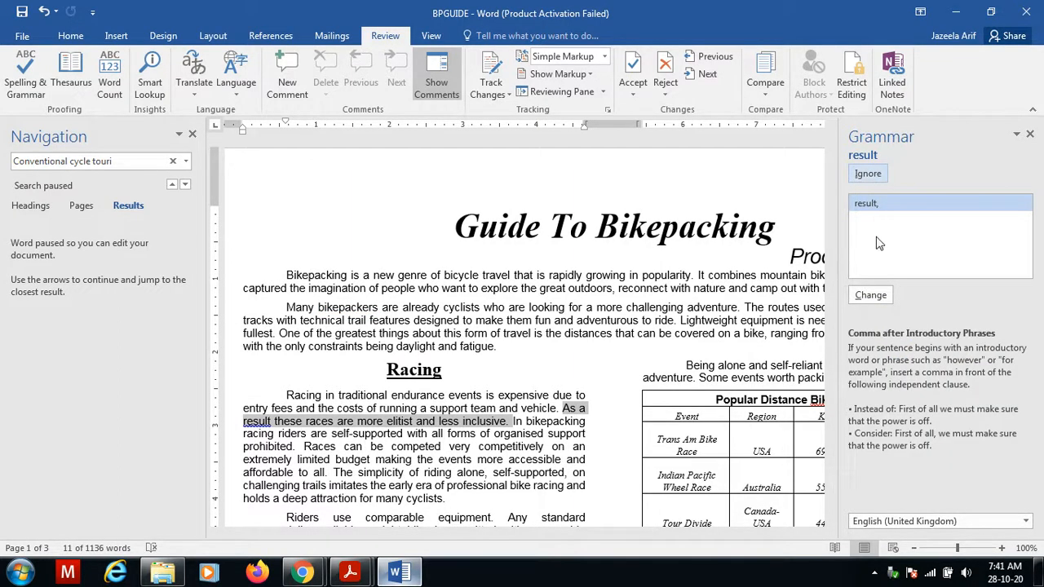
pyautogui.click(870, 295)
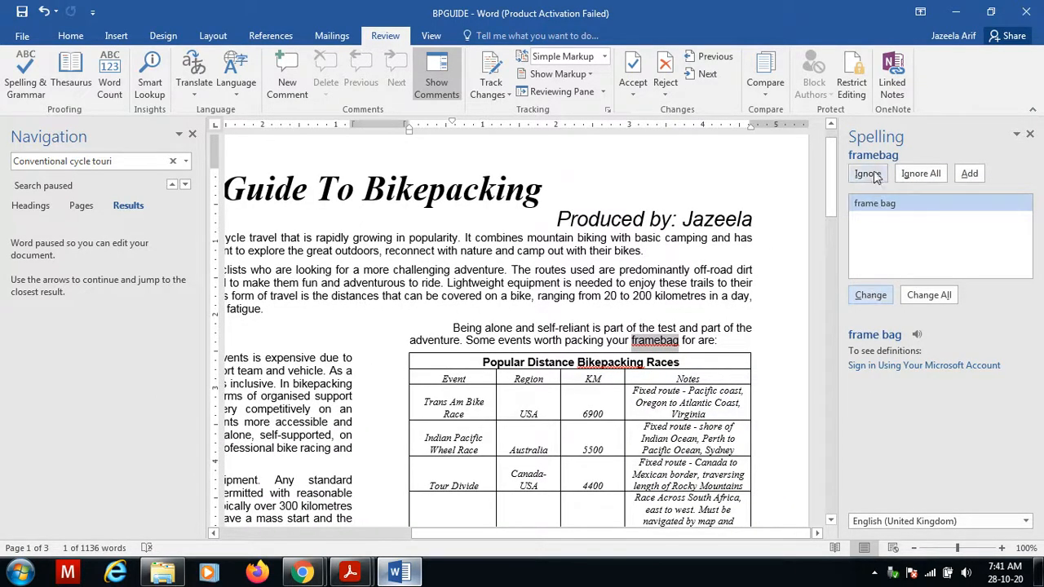
# Ignore the remaining flags on framebag and Bikepacking and close the completed spelling and grammar check.
pyautogui.click(867, 174)
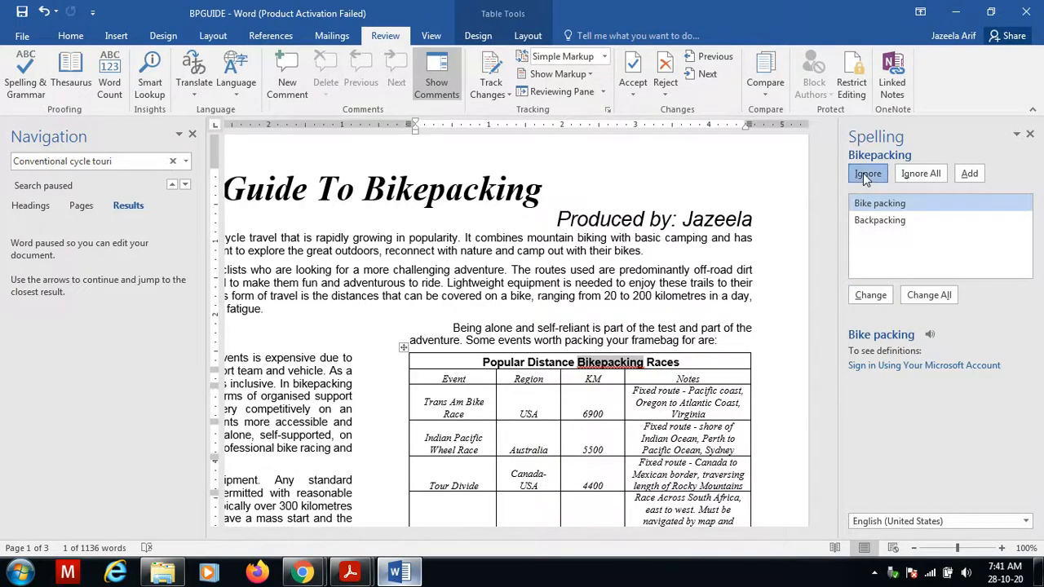
pyautogui.click(863, 173)
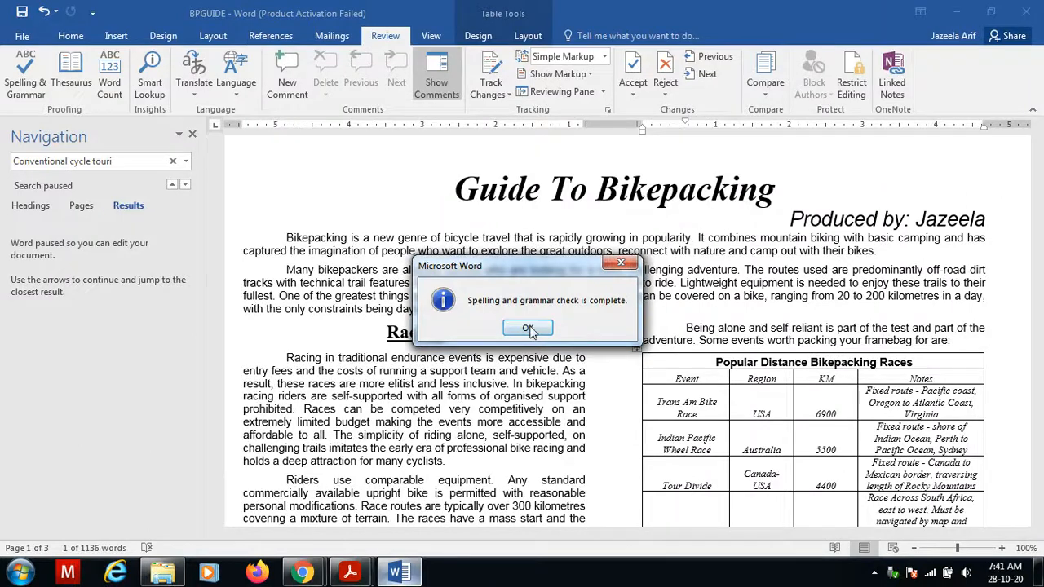
pyautogui.click(528, 329)
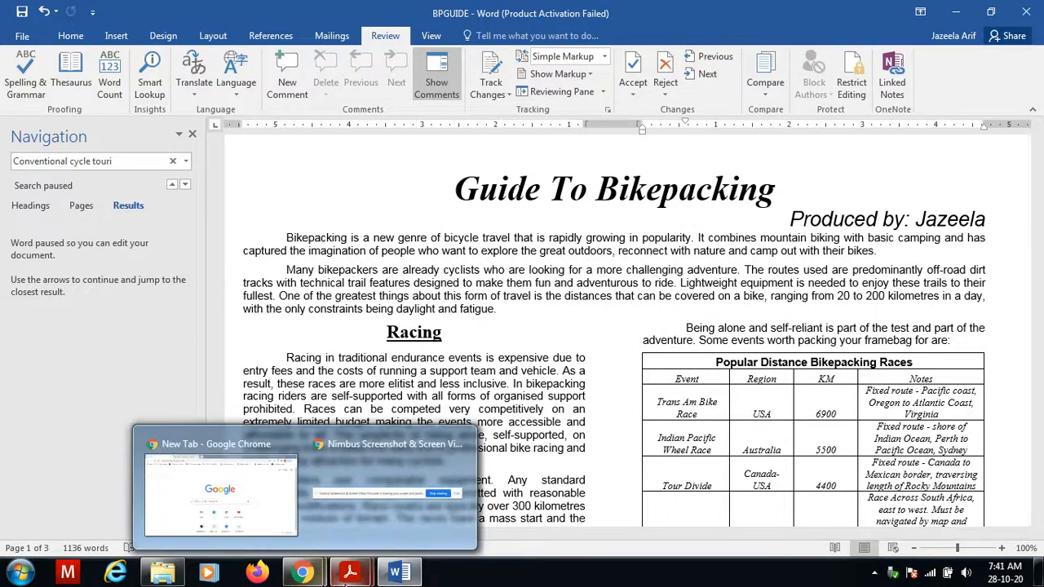
# Reread the proofreading checklist for task 18 in the question paper and return to the document.
pyautogui.moveTo(350, 572)
pyautogui.click(403, 534)
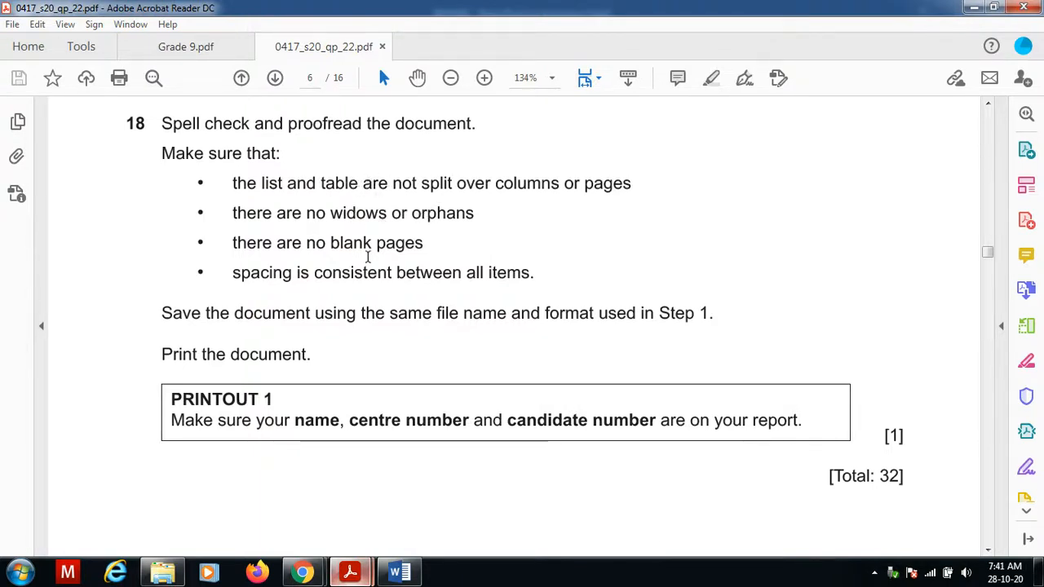
pyautogui.click(405, 573)
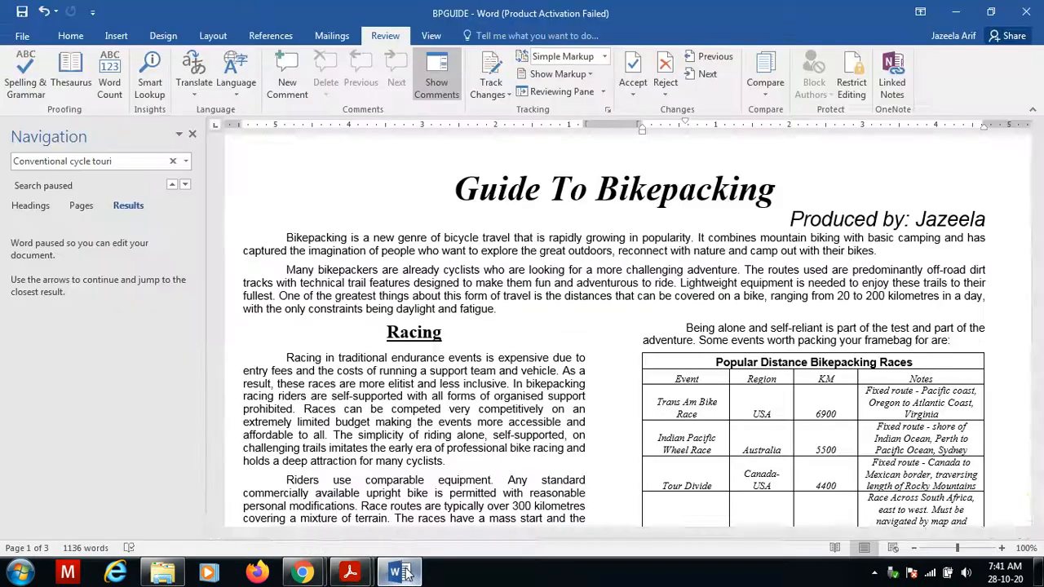
# Close the navigation pane and scroll through all pages checking for split lists or tables, widows, blank pages and spacing.
pyautogui.click(192, 135)
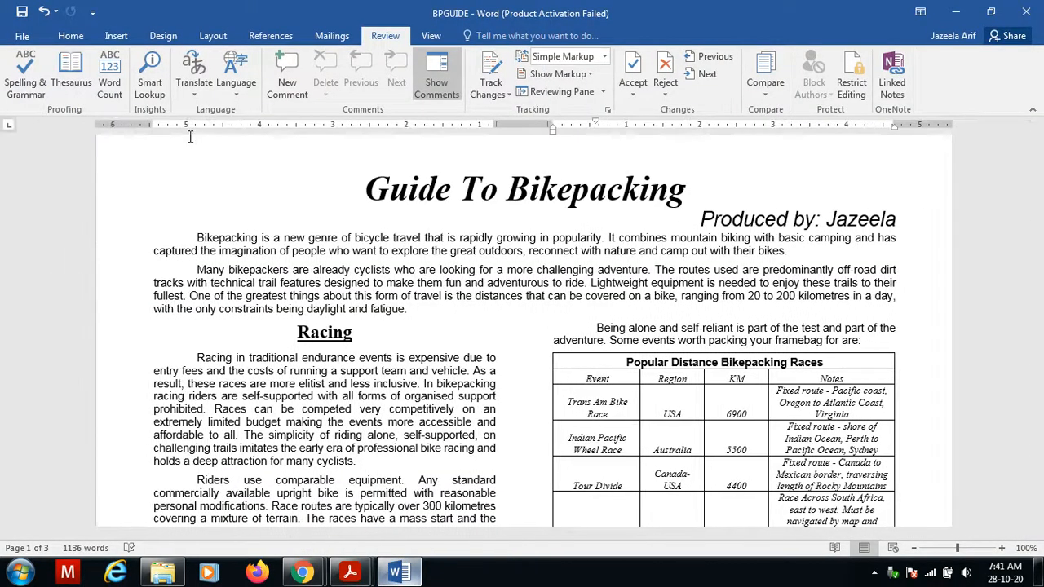
pyautogui.click(331, 398)
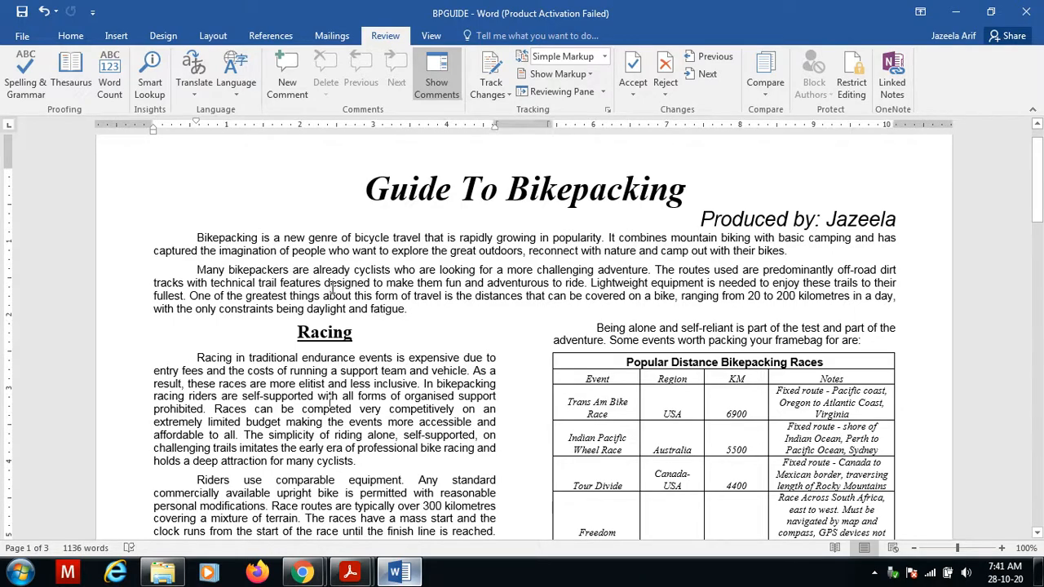
pyautogui.scroll(-10, 332, 288)
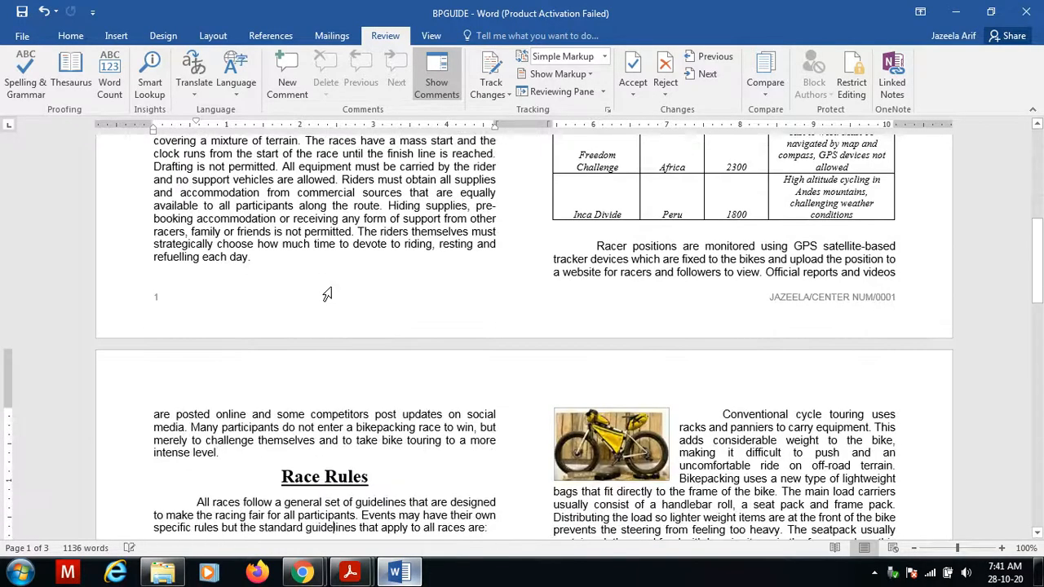
pyautogui.scroll(-5, 332, 290)
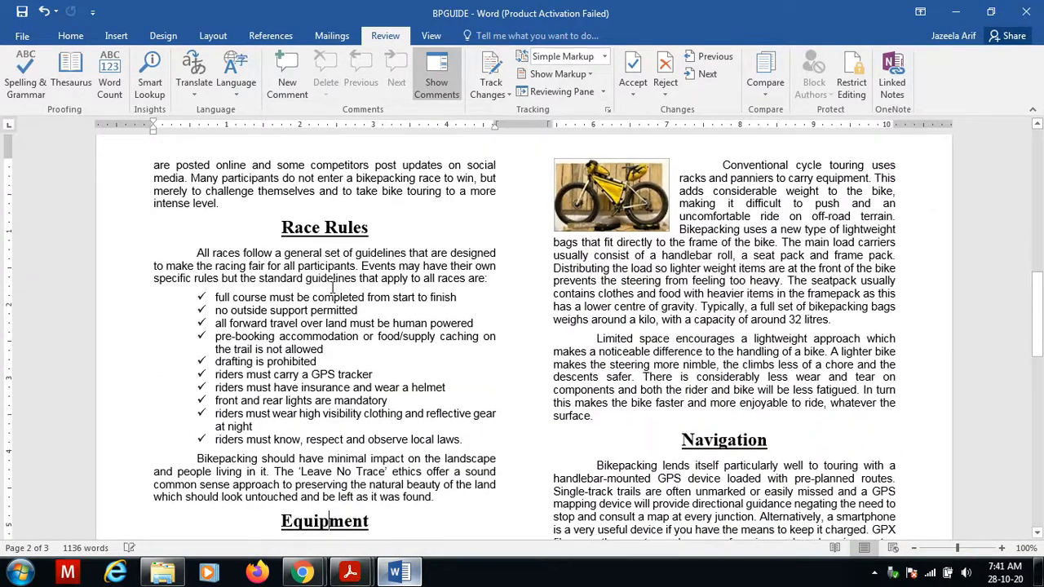
pyautogui.scroll(-7, 331, 287)
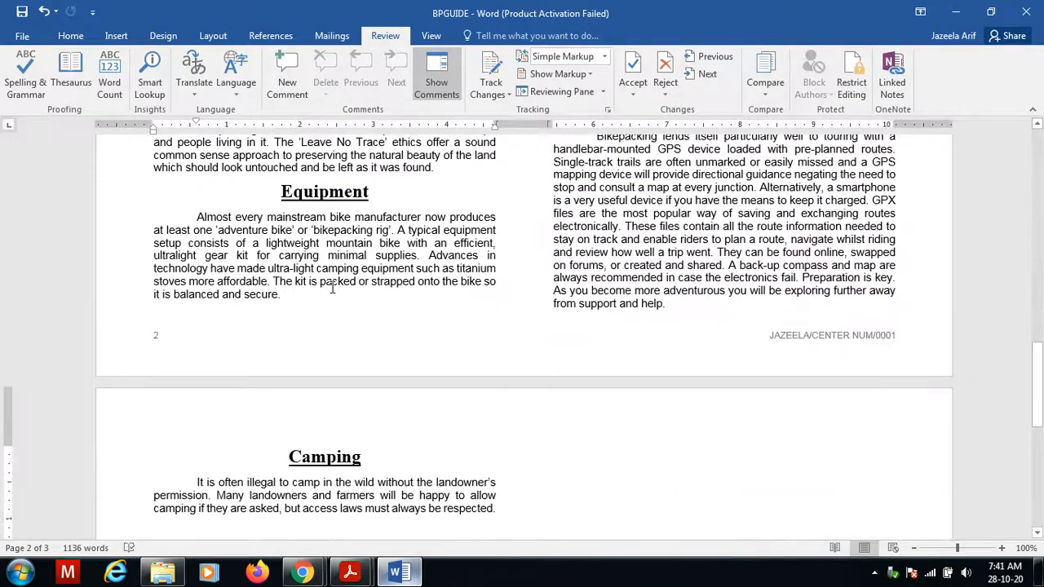
pyautogui.scroll(17, 332, 287)
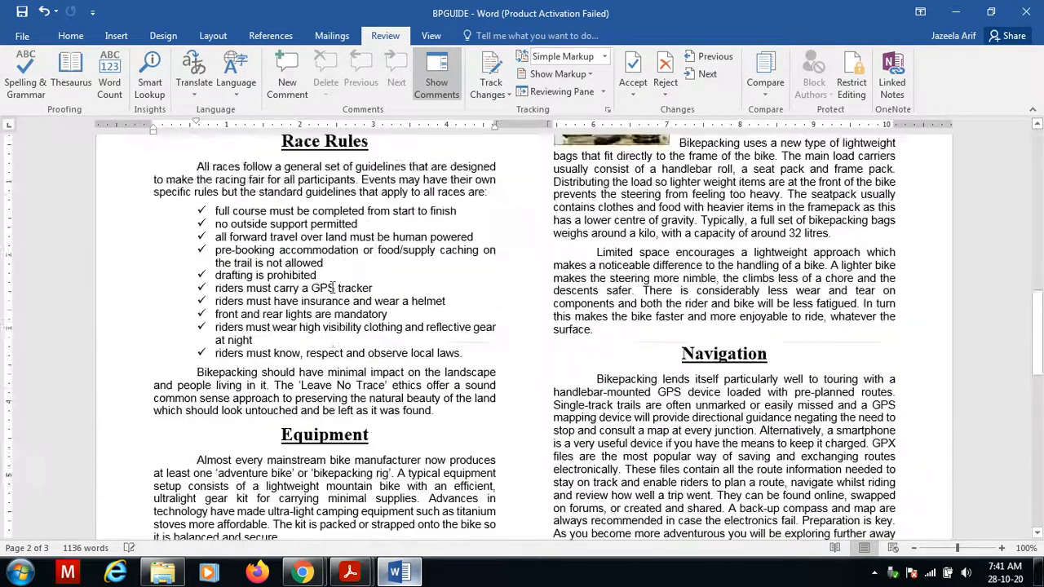
pyautogui.scroll(7, 332, 287)
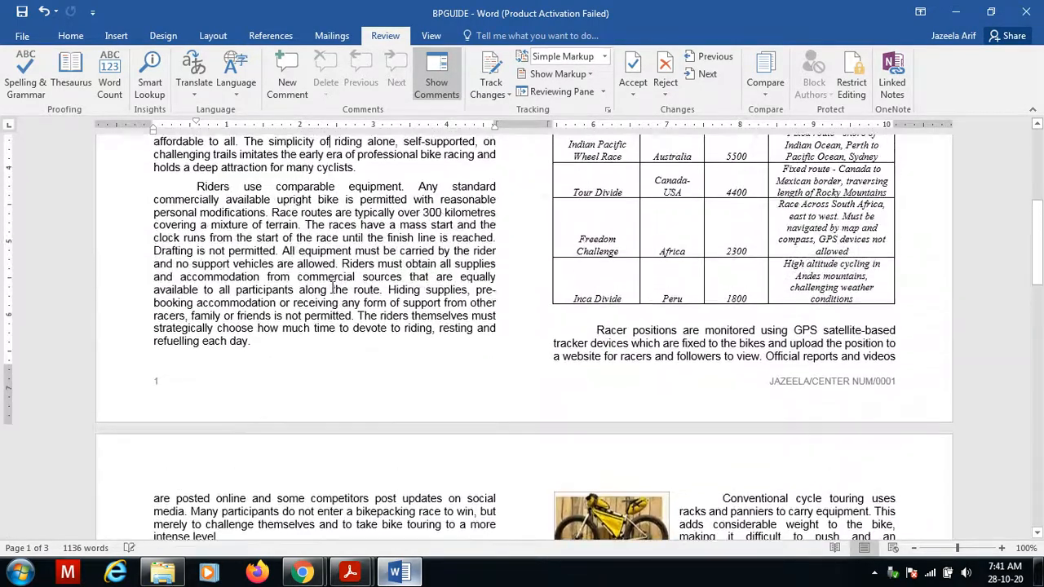
pyautogui.scroll(2, 332, 287)
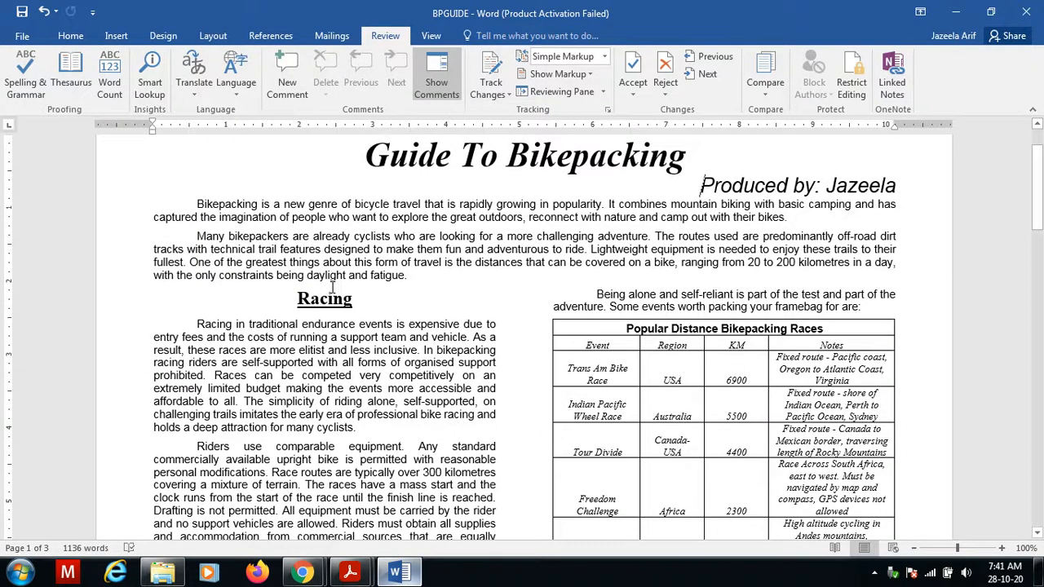
pyautogui.scroll(-9, 332, 287)
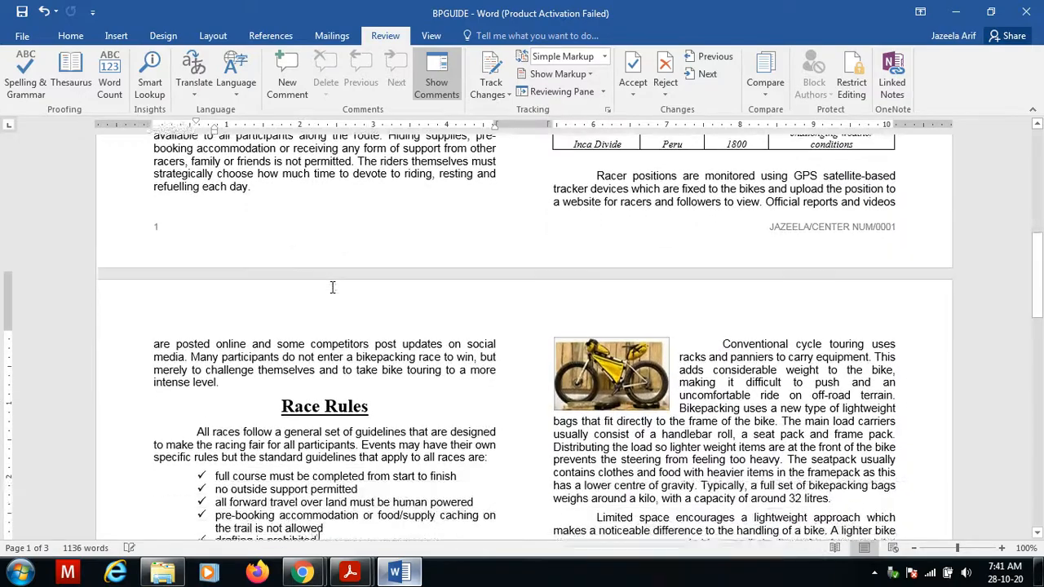
pyautogui.scroll(-14, 332, 287)
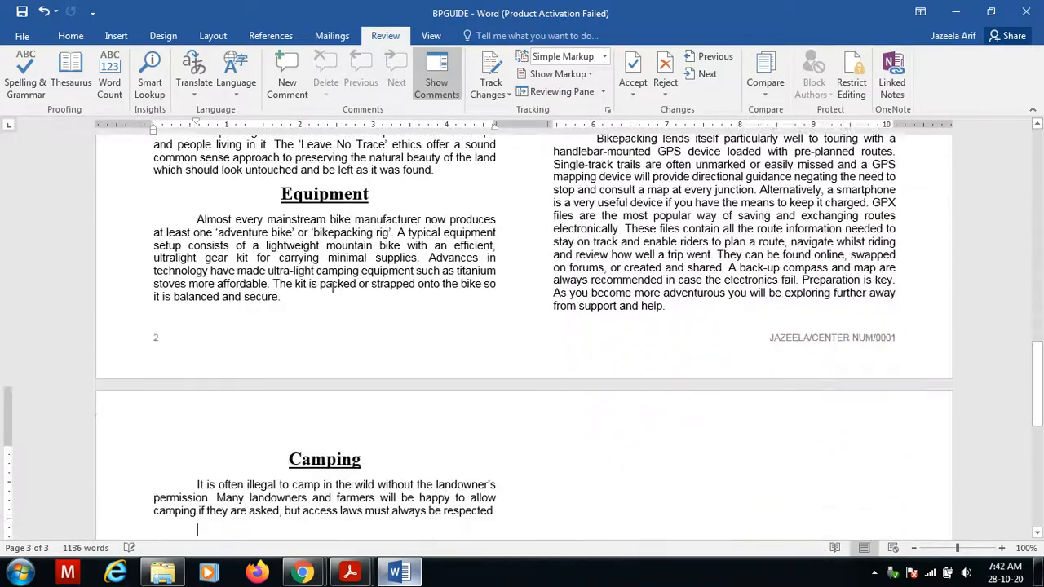
pyautogui.scroll(13, 332, 287)
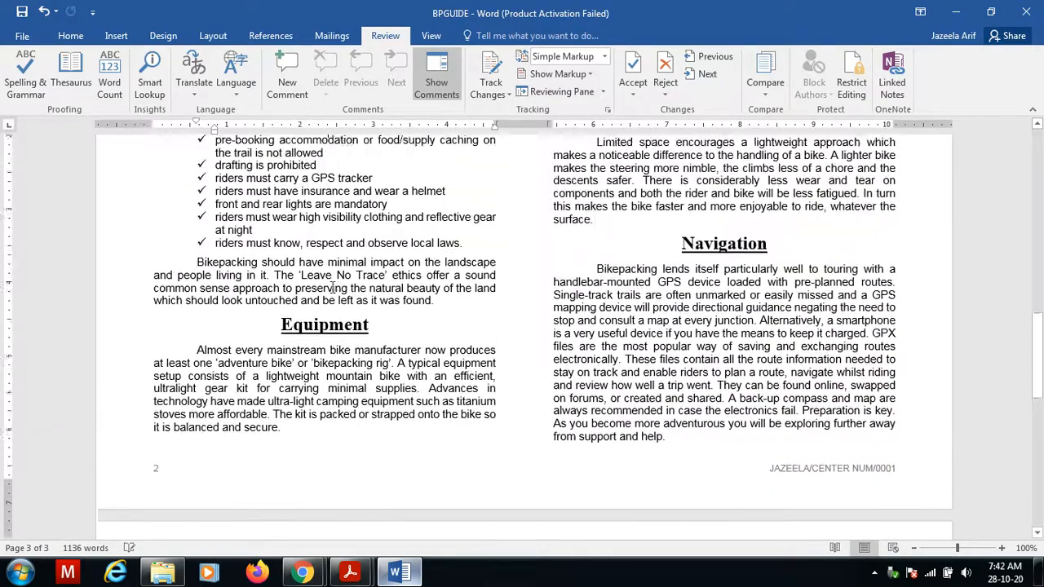
pyautogui.scroll(2, 332, 287)
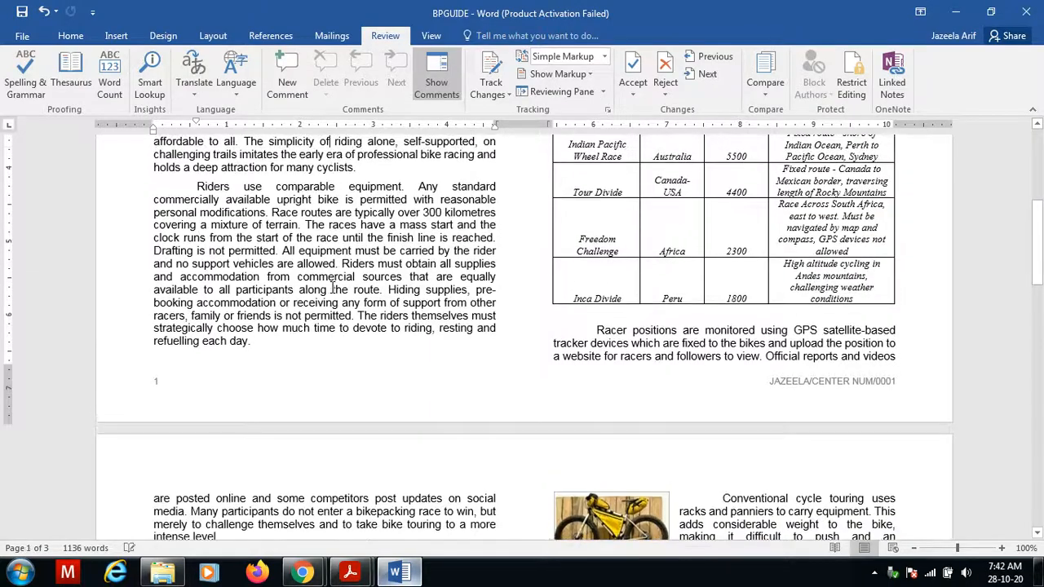
pyautogui.scroll(5, 332, 287)
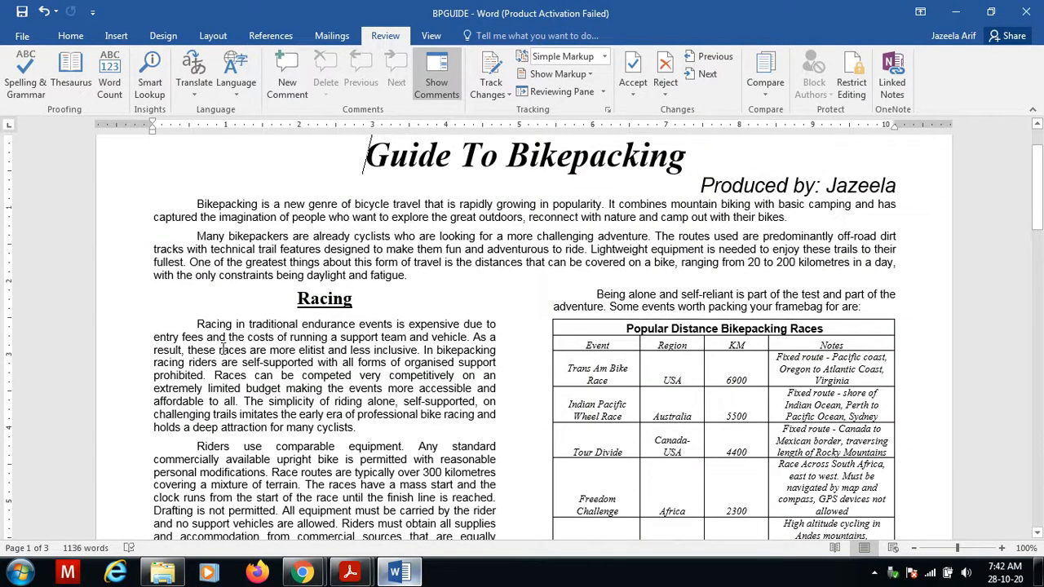
pyautogui.click(222, 349)
pyautogui.click(231, 238)
pyautogui.moveTo(1039, 175); pyautogui.dragTo(1039, 153)
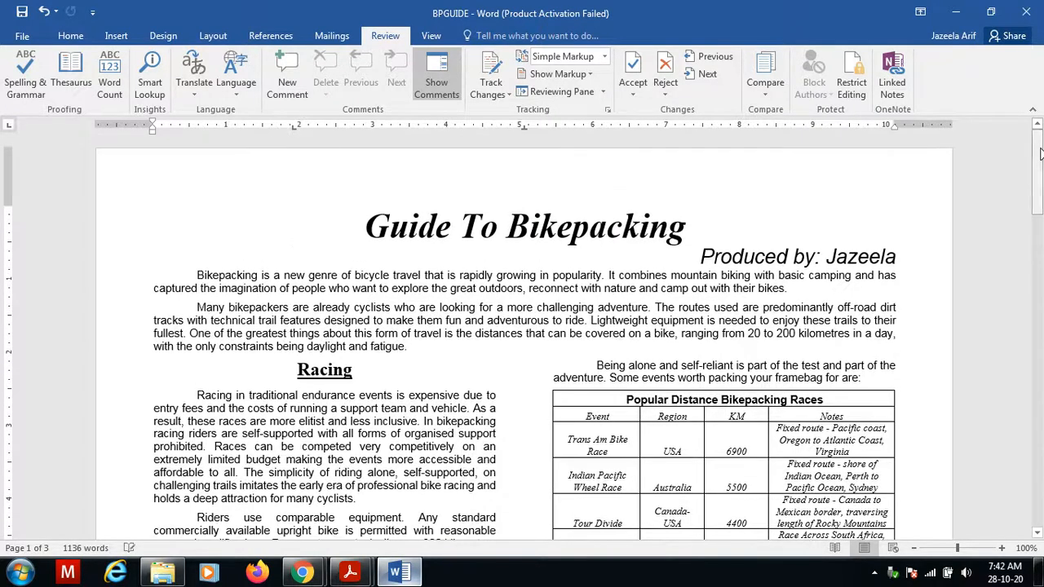
# Open the header and footer area, inspect the page footer, close it and scroll through the document pages again.
pyautogui.doubleClick(595, 186)
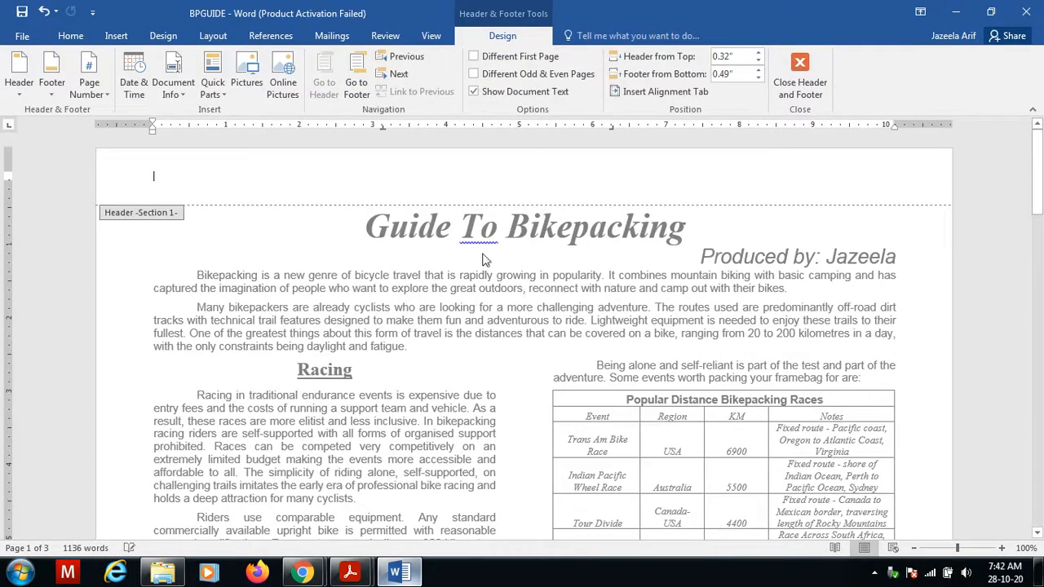
pyautogui.moveTo(1037, 178); pyautogui.dragTo(1037, 377)
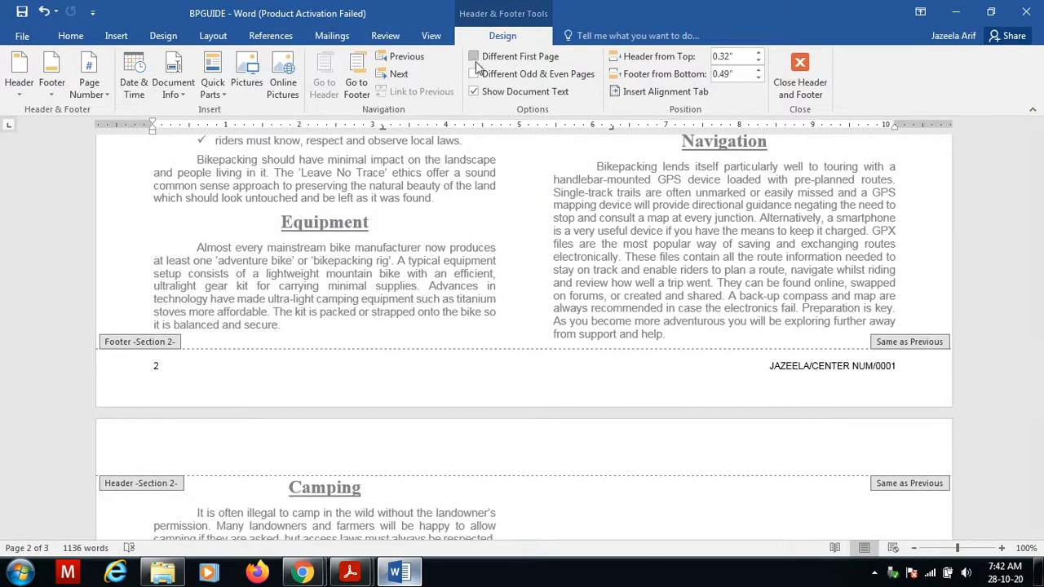
pyautogui.click(430, 40)
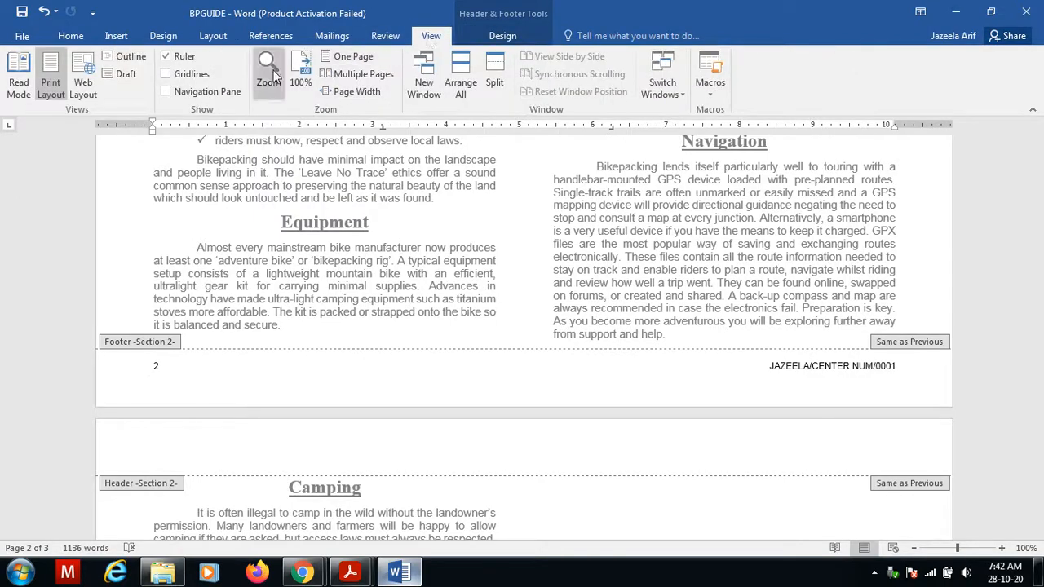
pyautogui.moveTo(1038, 351); pyautogui.dragTo(1029, 122)
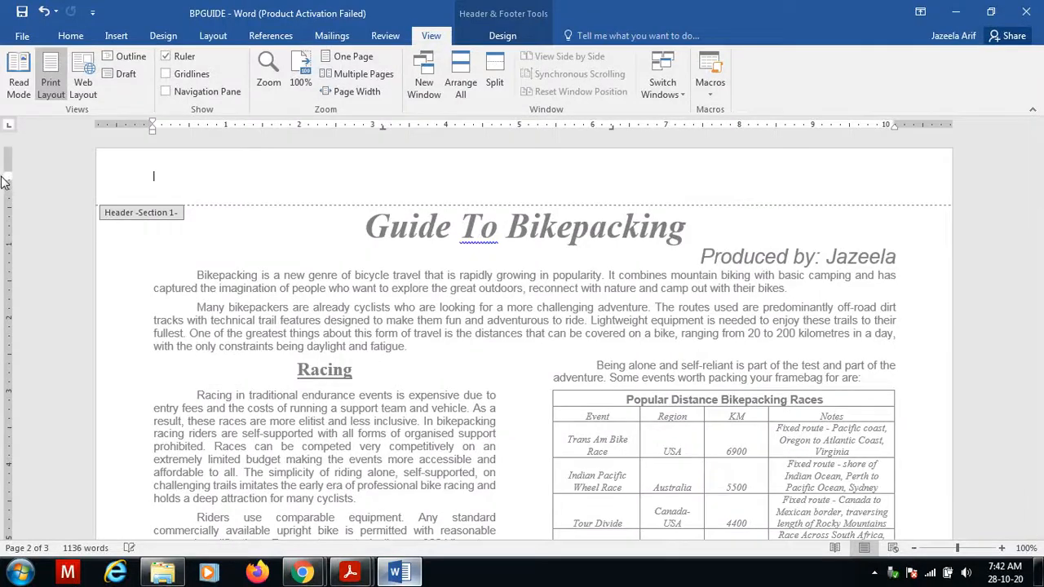
pyautogui.moveTo(8, 182); pyautogui.dragTo(7, 175)
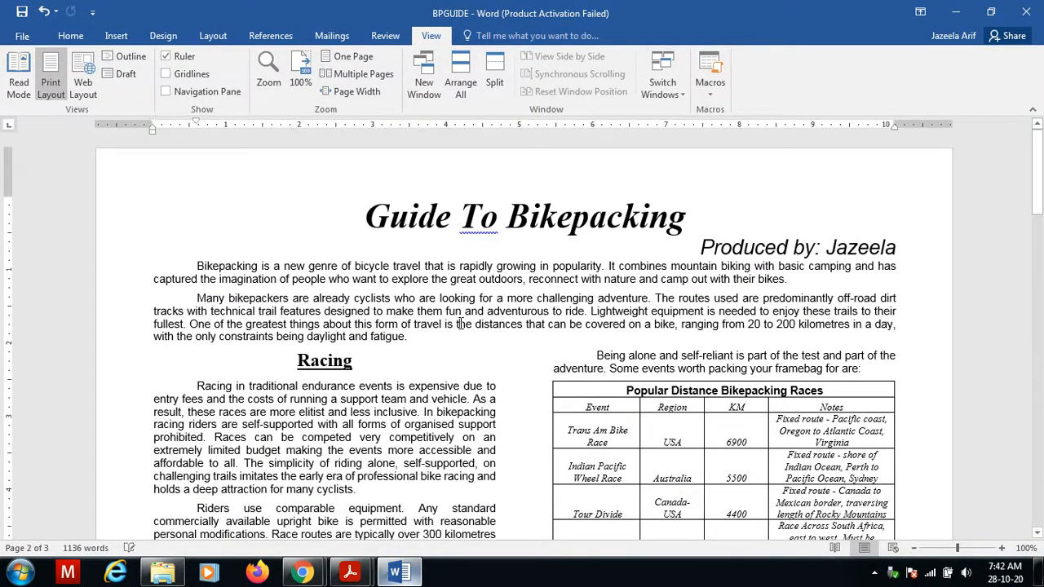
pyautogui.press('Down')
pyautogui.press('Down')
pyautogui.press('Down')
pyautogui.press('Down')
pyautogui.press('Down')
pyautogui.press('Down')
pyautogui.press('Down')
pyautogui.press('Down')
pyautogui.press('Down')
pyautogui.press('Down')
pyautogui.press('Down')
pyautogui.press('Down')
pyautogui.press('Down')
pyautogui.press('Down')
pyautogui.press('Down')
pyautogui.press('Down')
pyautogui.press('Down')
pyautogui.press('Down')
pyautogui.press('Down')
pyautogui.press('Down')
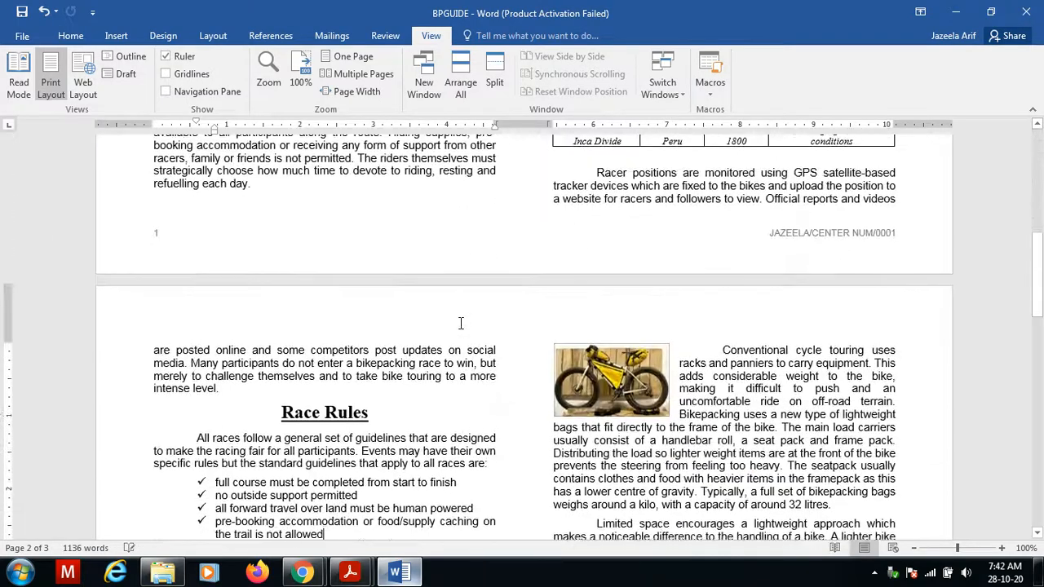
pyautogui.scroll(-10, 461, 324)
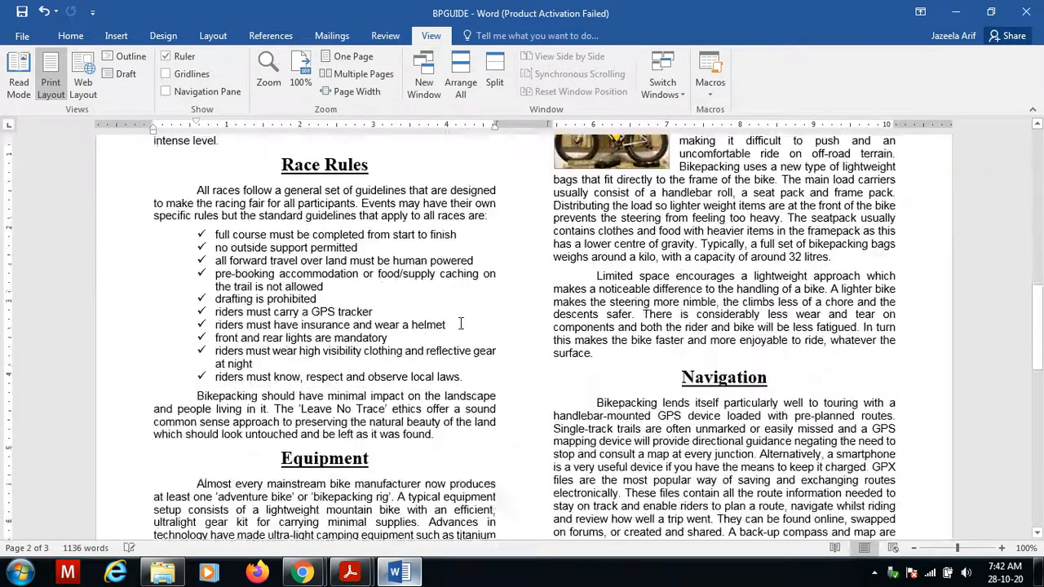
# Read the save and print instructions for task 18 in the question paper and return to the document.
pyautogui.moveTo(350, 572)
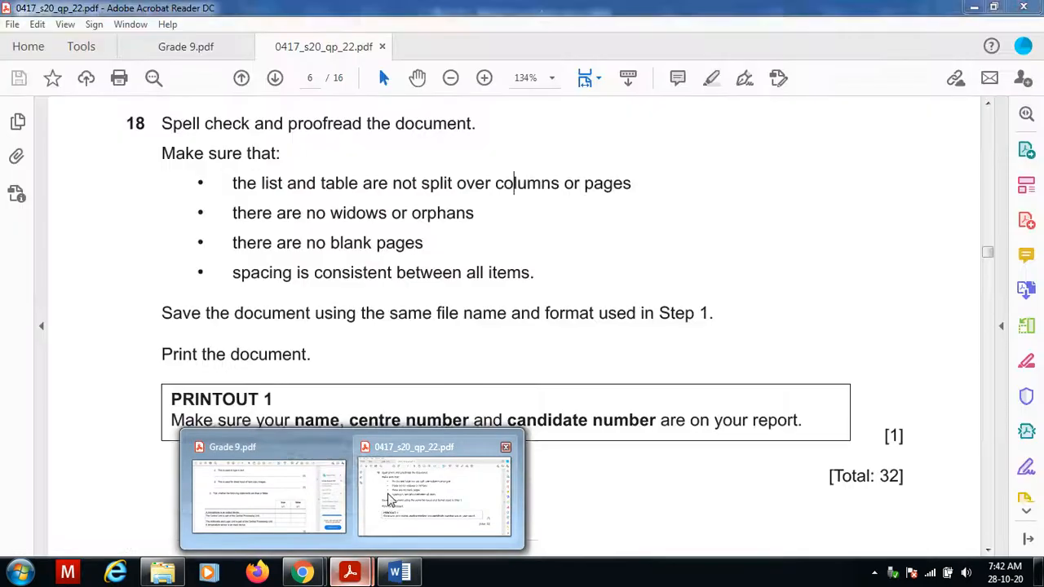
pyautogui.click(388, 498)
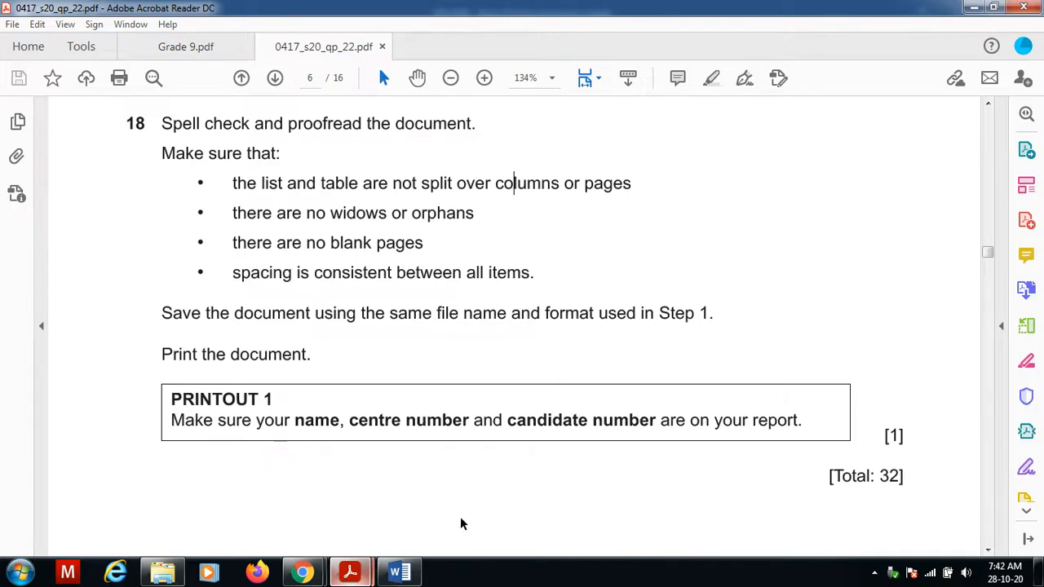
pyautogui.moveTo(399, 572)
pyautogui.click(419, 490)
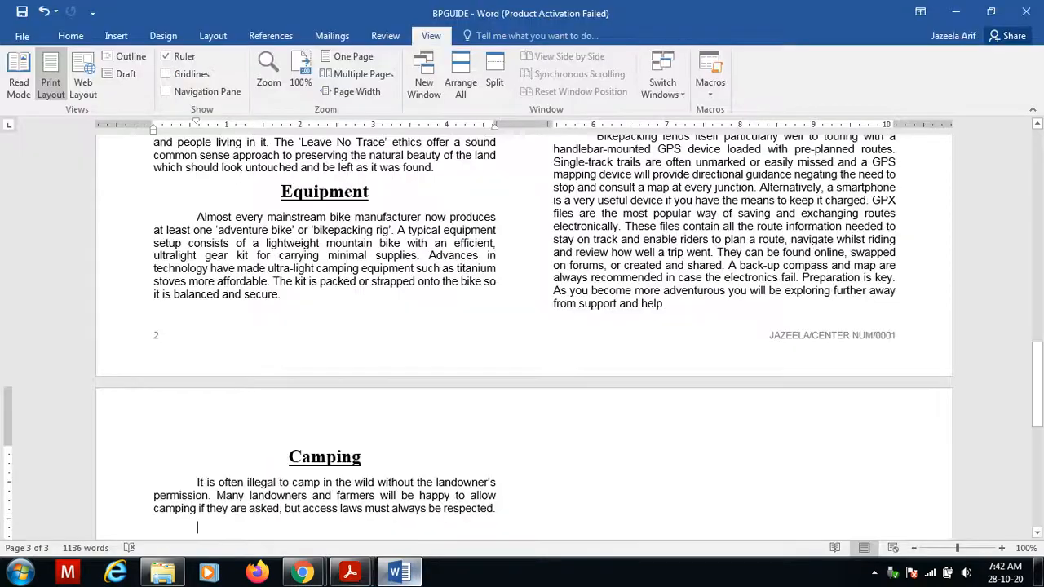
# Save the document using the same file name and format.
pyautogui.click(21, 11)
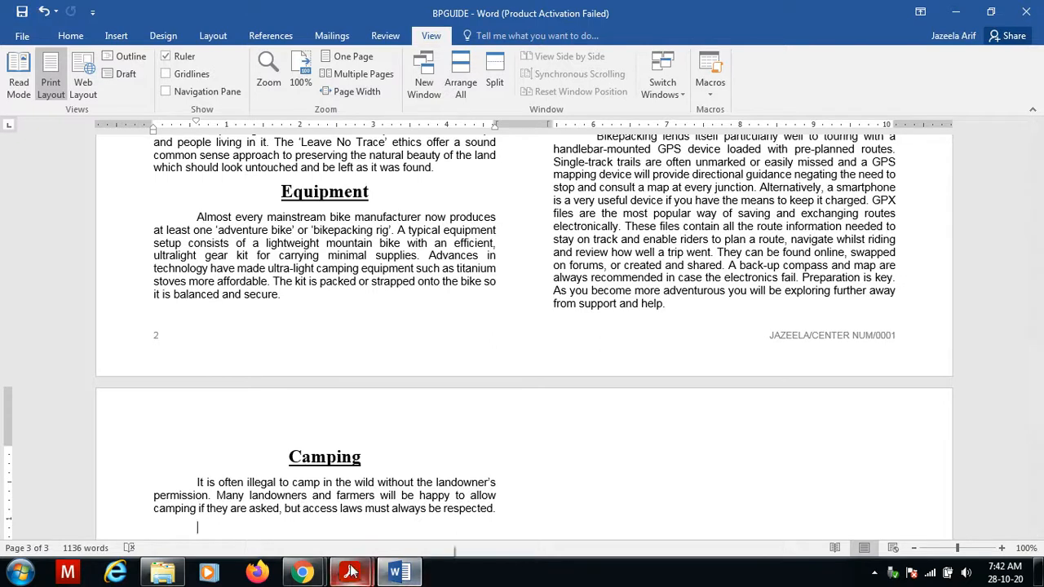
pyautogui.click(308, 576)
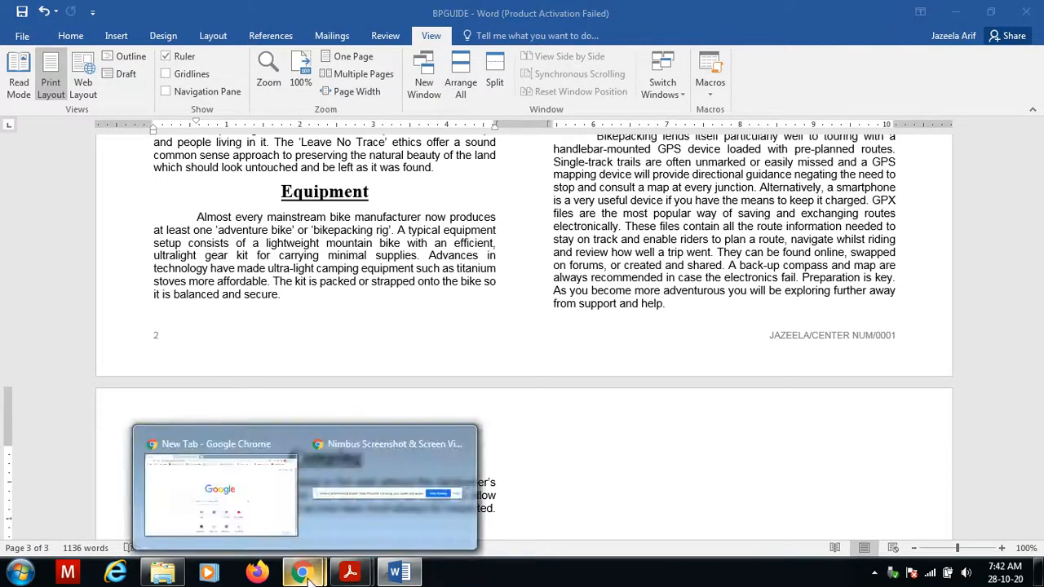